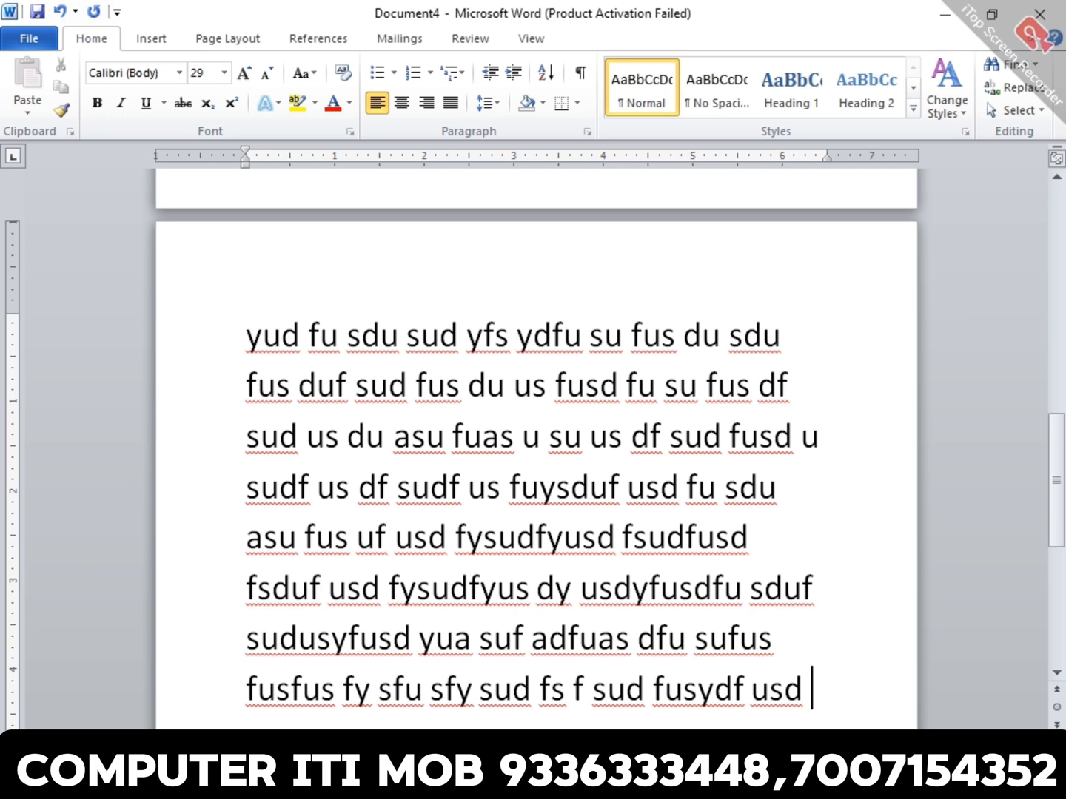
- Select all the text in the document and look over the selection across its pages
{"action": "scroll", "coordinate": [536, 444], "scroll_direction": "down", "scroll_amount": 1}
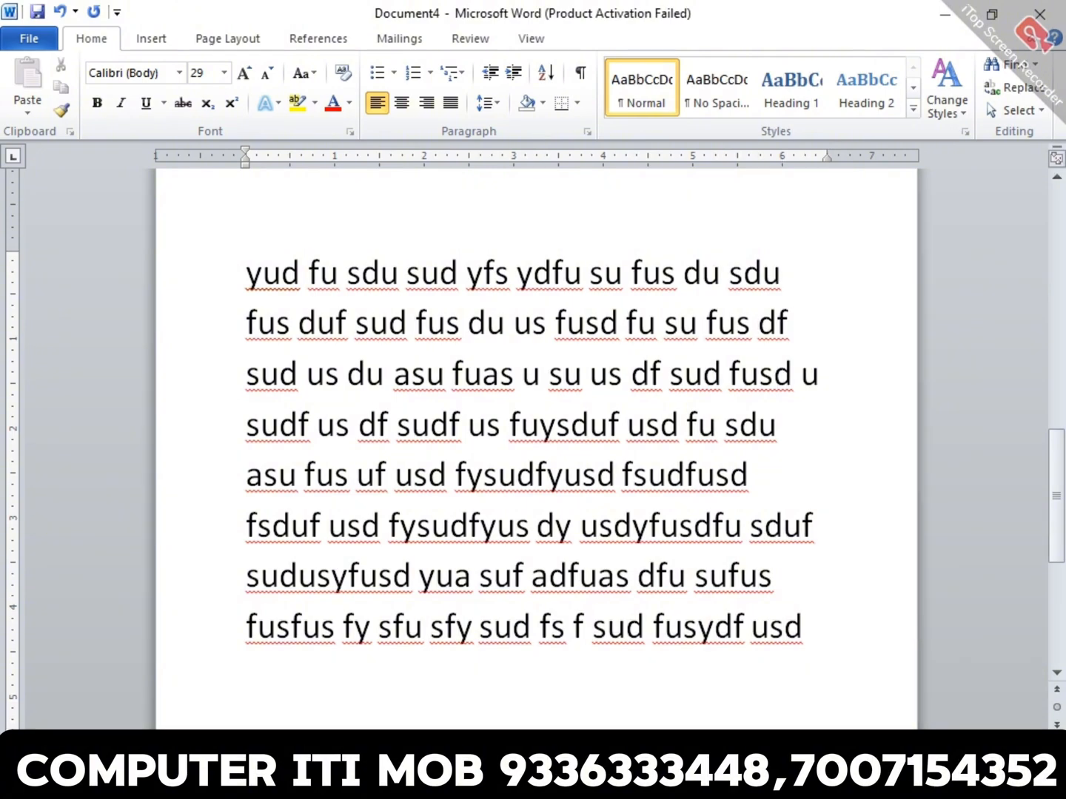
{"action": "left_click", "coordinate": [453, 424]}
{"action": "key", "text": "ctrl+a"}
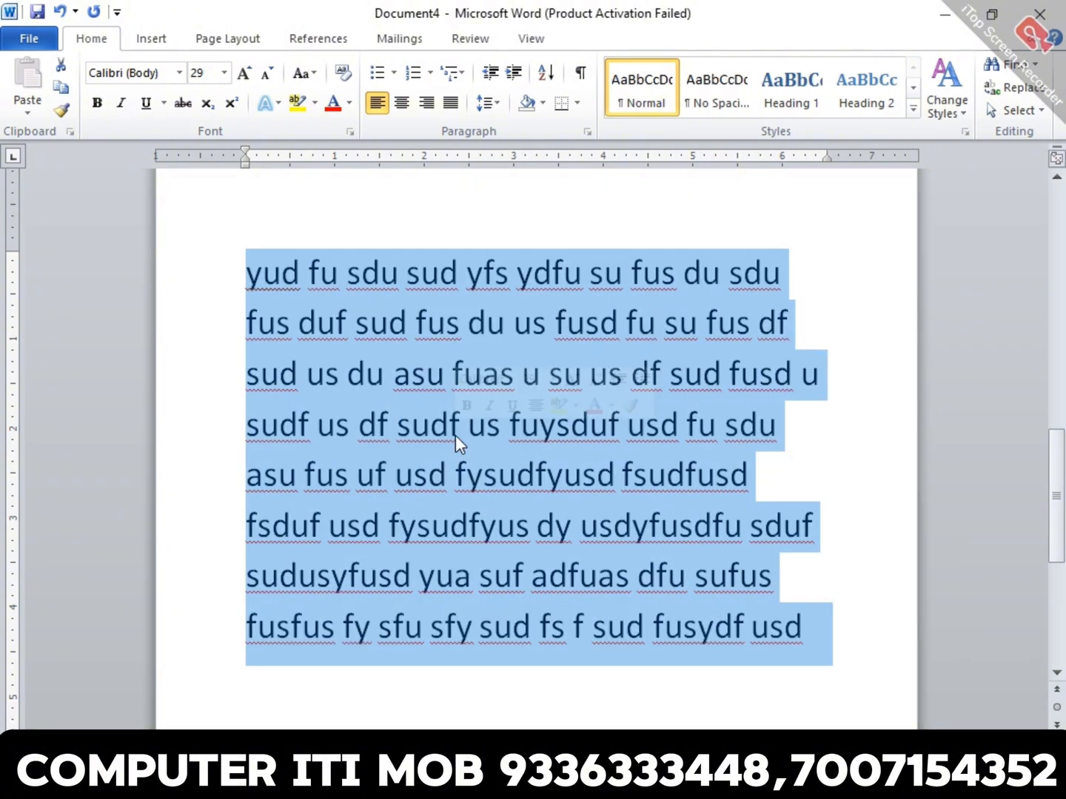
{"action": "scroll", "coordinate": [457, 444], "scroll_direction": "up", "scroll_amount": 2}
{"action": "scroll", "coordinate": [455, 435], "scroll_direction": "up", "scroll_amount": 3}
{"action": "scroll", "coordinate": [455, 436], "scroll_direction": "down", "scroll_amount": 4}
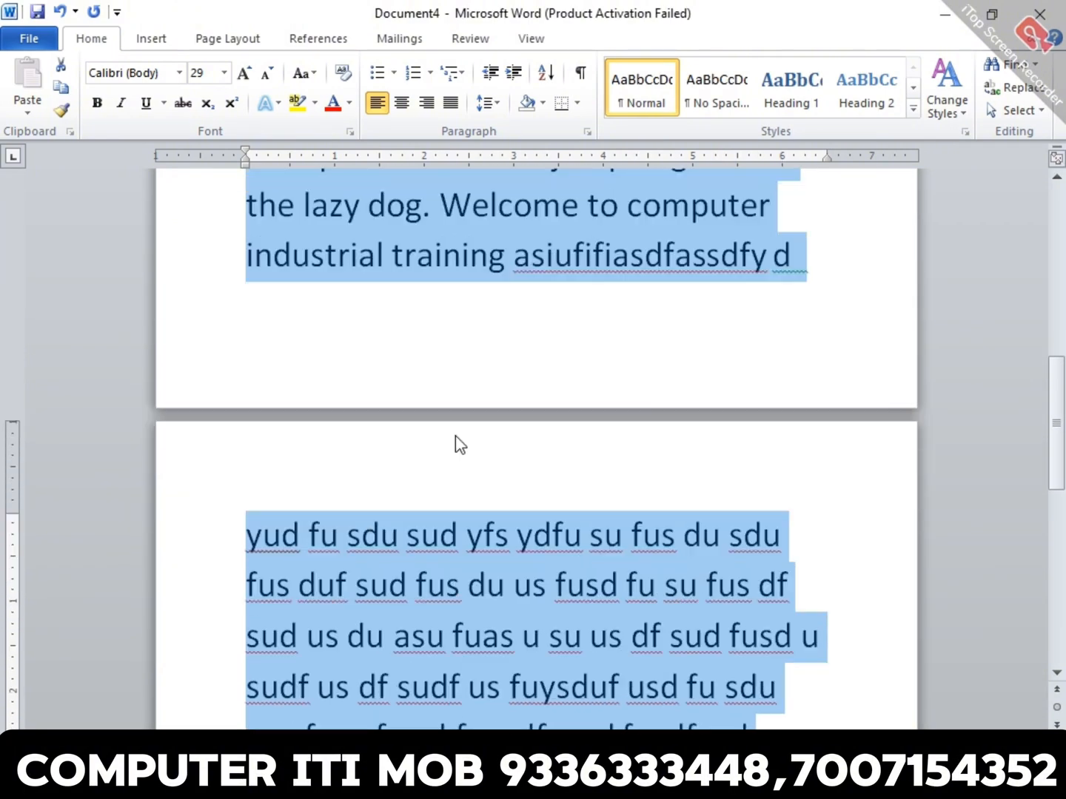
{"action": "scroll", "coordinate": [455, 435], "scroll_direction": "down", "scroll_amount": 3}
- Add a new line below the last paragraph reading "Date : 08/10/2024"
{"action": "left_click", "coordinate": [451, 485]}
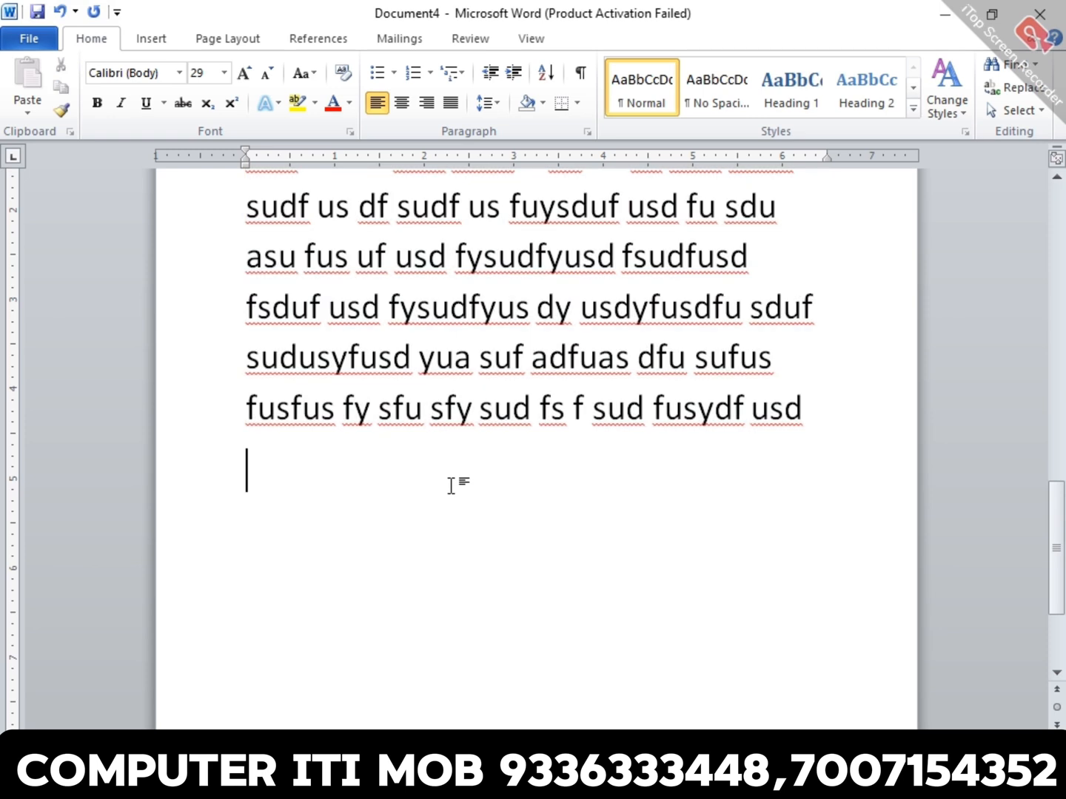
{"action": "key", "text": "Return"}
{"action": "type", "text": "asdkfasd f"}
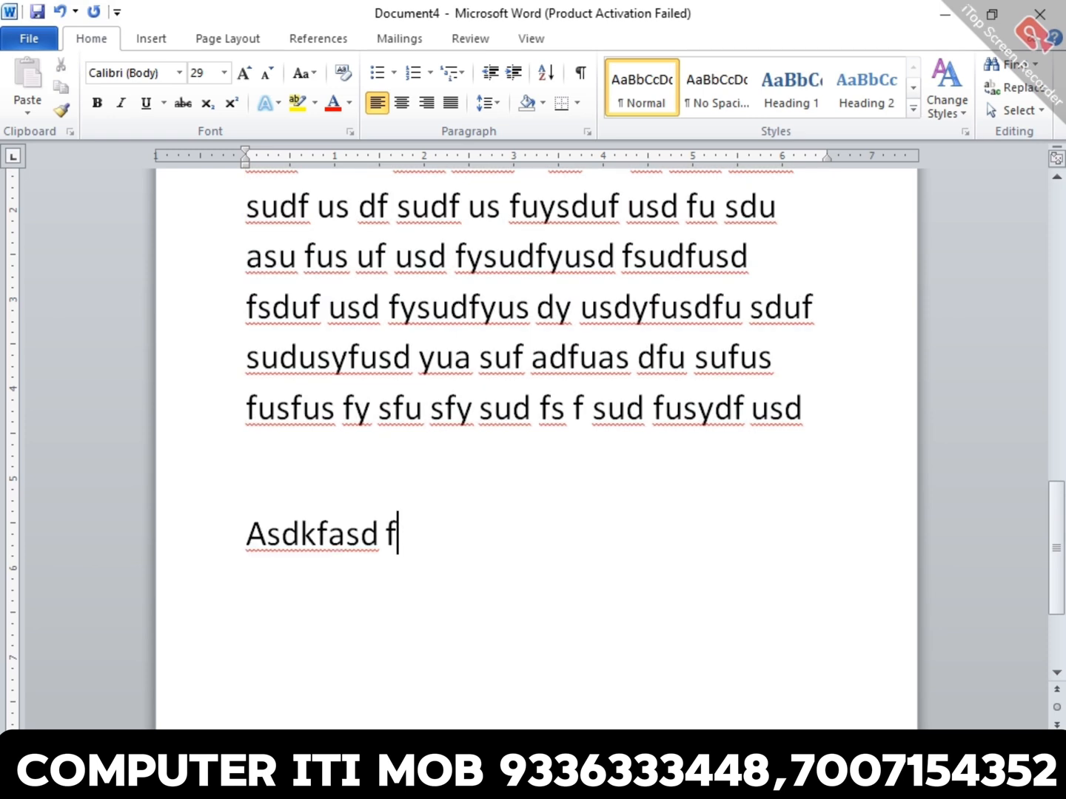
{"action": "key", "text": "shift+Home"}
{"action": "type", "text": "date "}
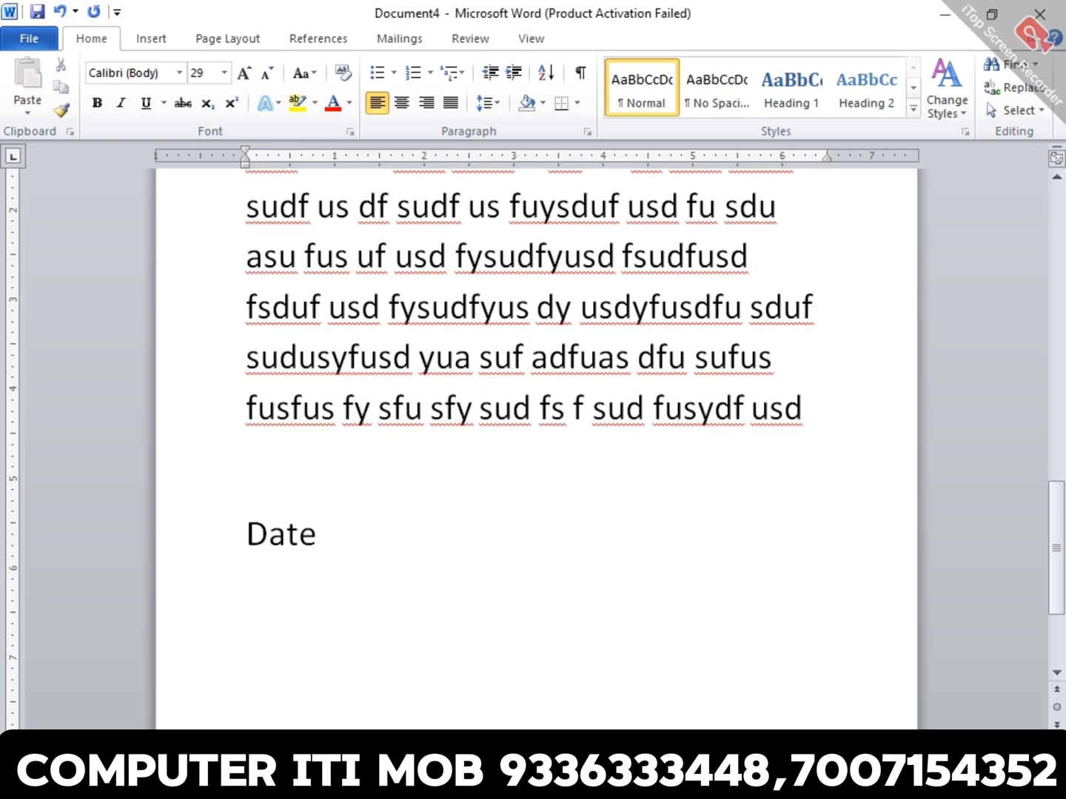
{"action": "type", "text": ": 08/0"}
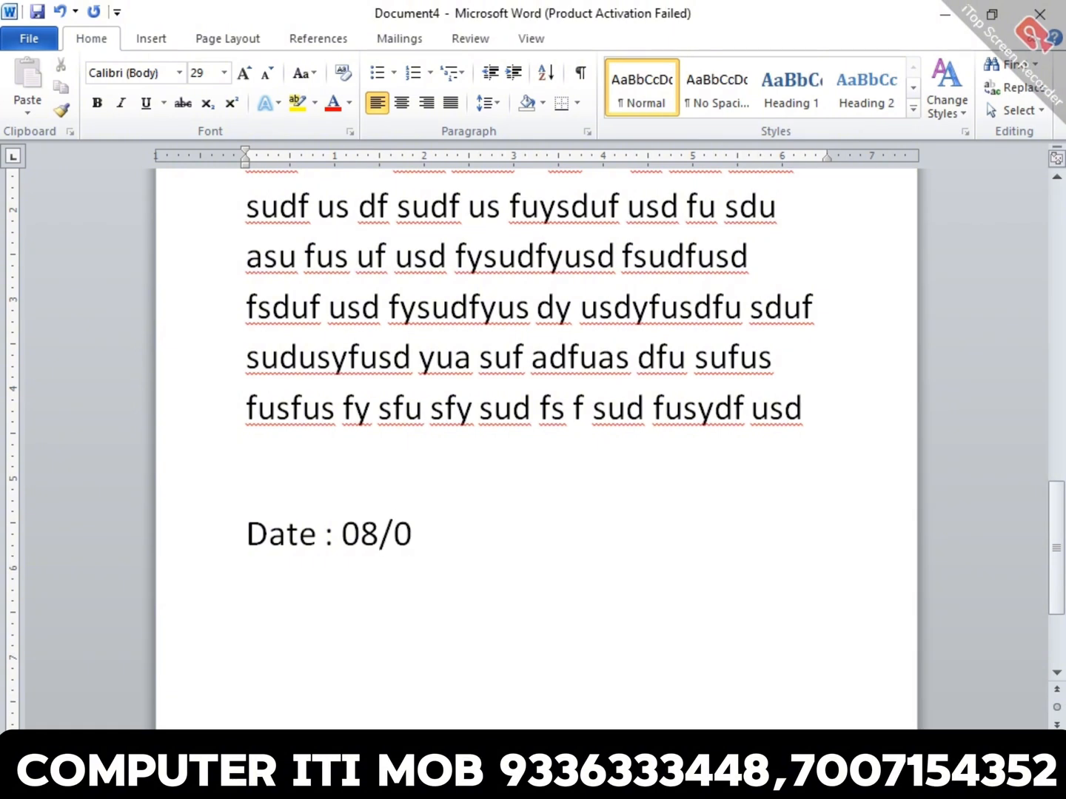
{"action": "key", "text": "BackSpace"}
{"action": "type", "text": "102"}
{"action": "key", "text": "BackSpace"}
{"action": "type", "text": "/2024"}
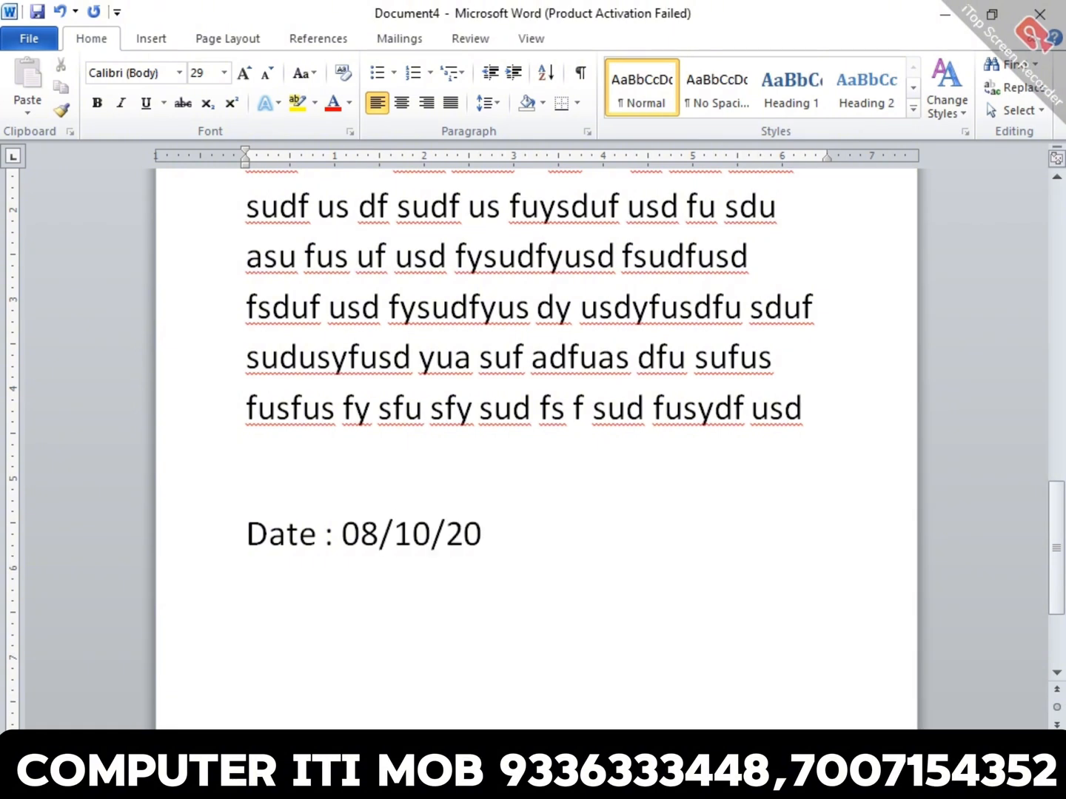
- Fill a new paragraph below the date line with six lines of dummy text beginning "Asdkj askdhfka sdkh"
{"action": "key", "text": "Return"}
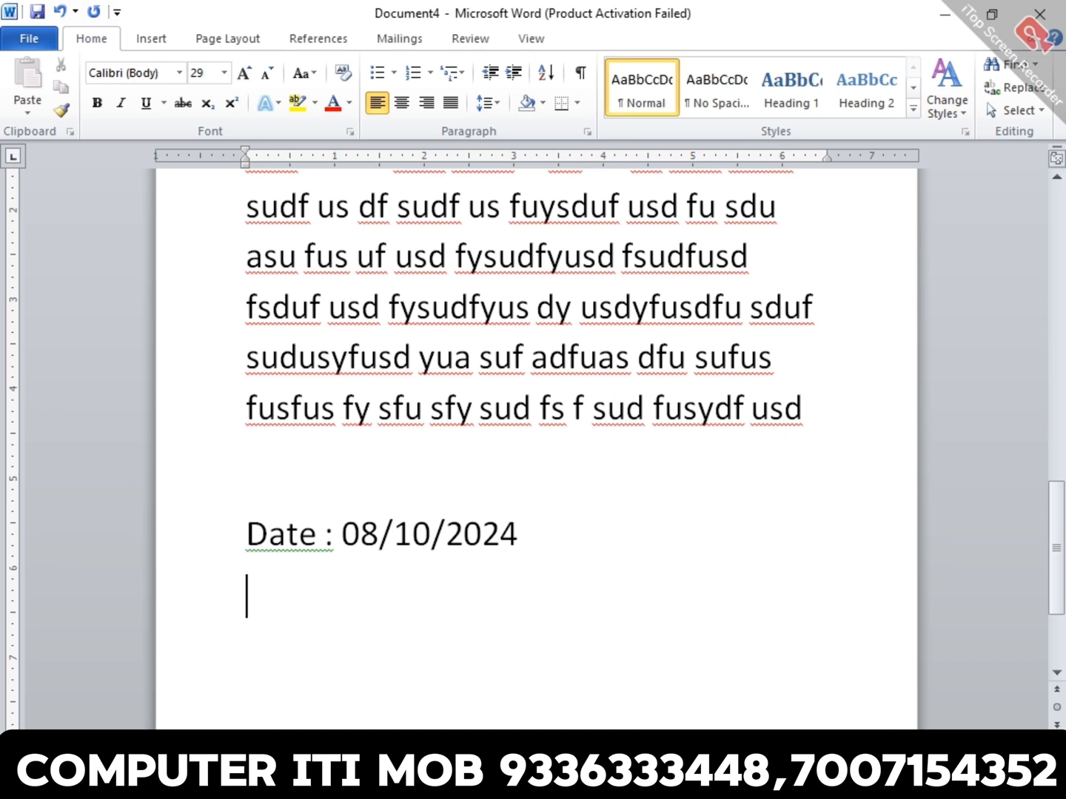
{"action": "type", "text": "asdkj askdhfka sdkh aksdhfk askh fkasdhkf aksd fka s"}
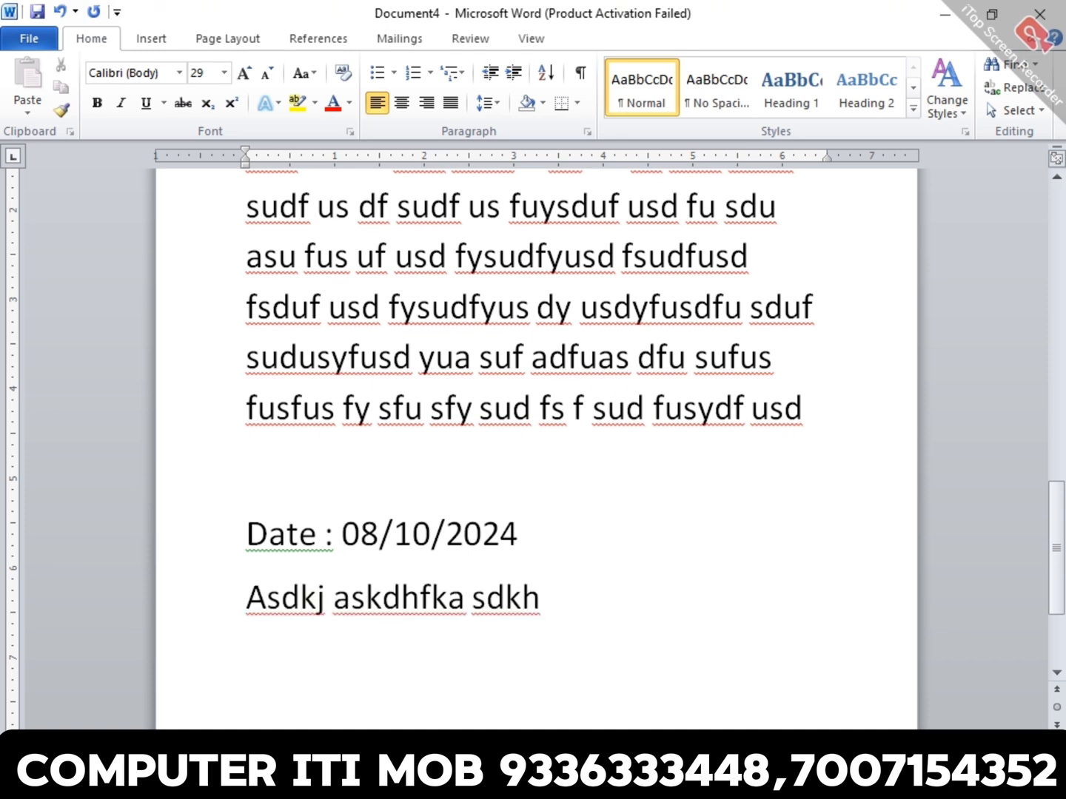
{"action": "type", "text": "dkf kasd fka skdf kasd hka skdf"}
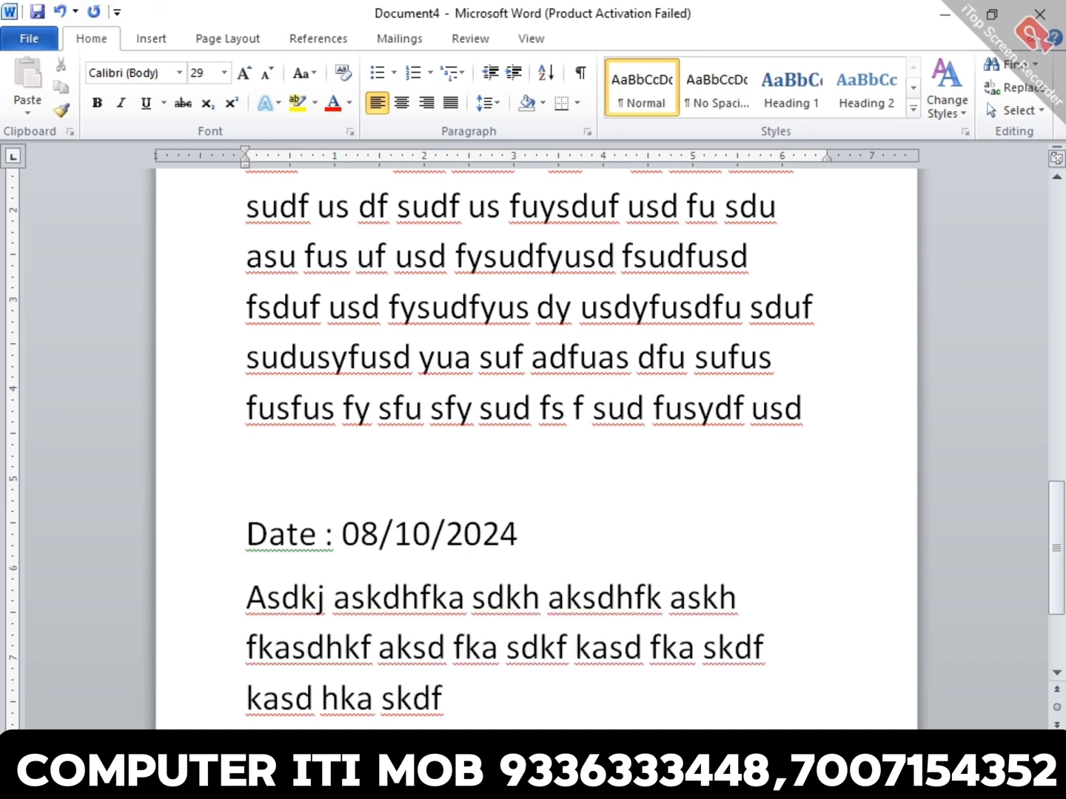
{"action": "type", "text": " aks dfk"}
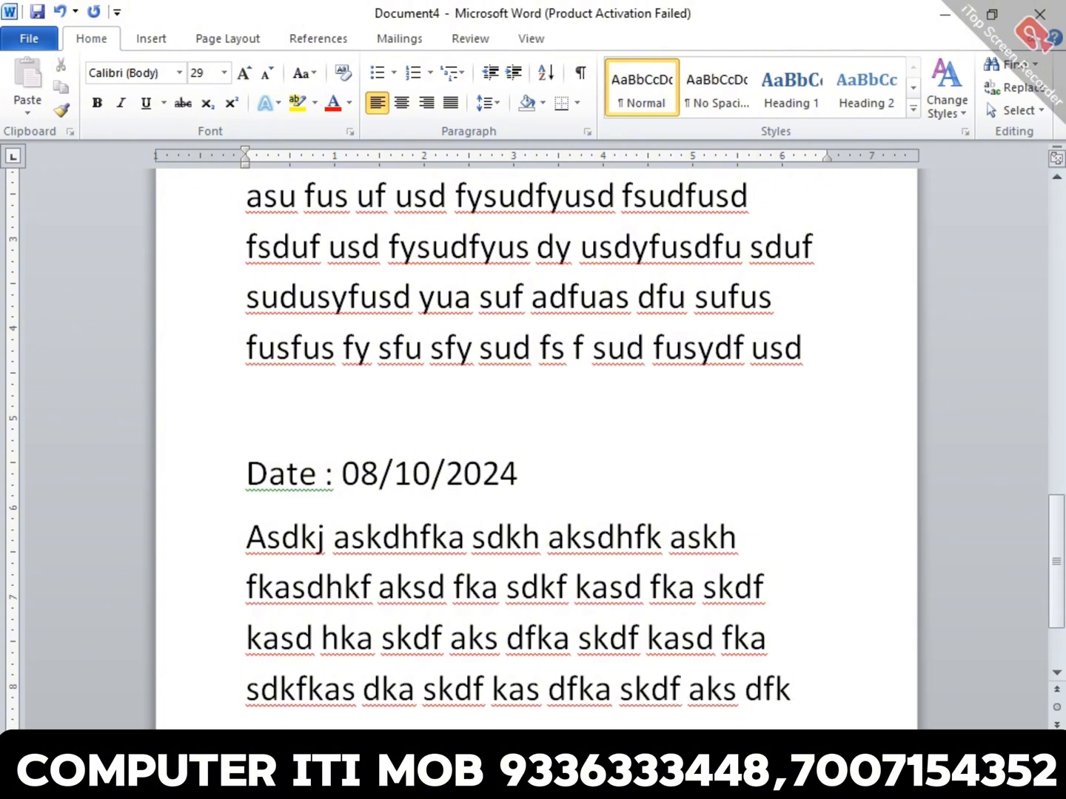
{"action": "type", "text": "a skdf kasd fka sdkfkas dka skdf kas dfka skdf aks dfka skd fkas dkf askd fkas dhkf aksd fkaskdf kasd fk aksd fkas dkf askd fkas dkf askdf"}
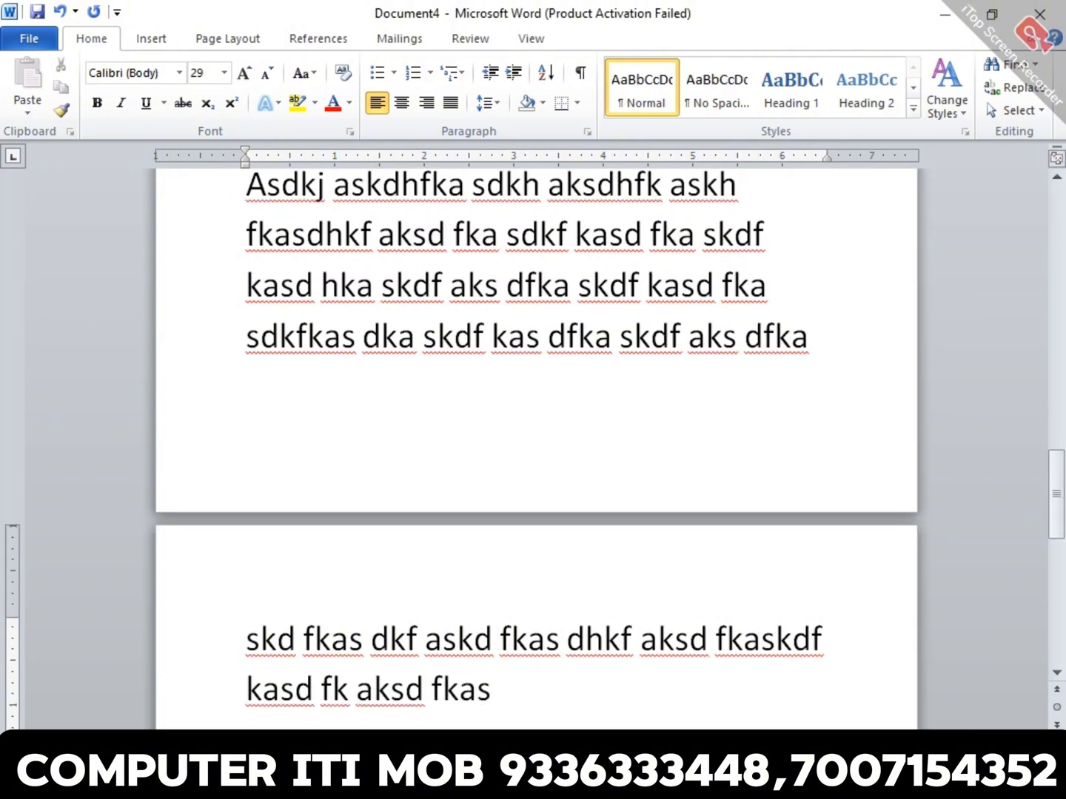
{"action": "key", "text": "Return"}
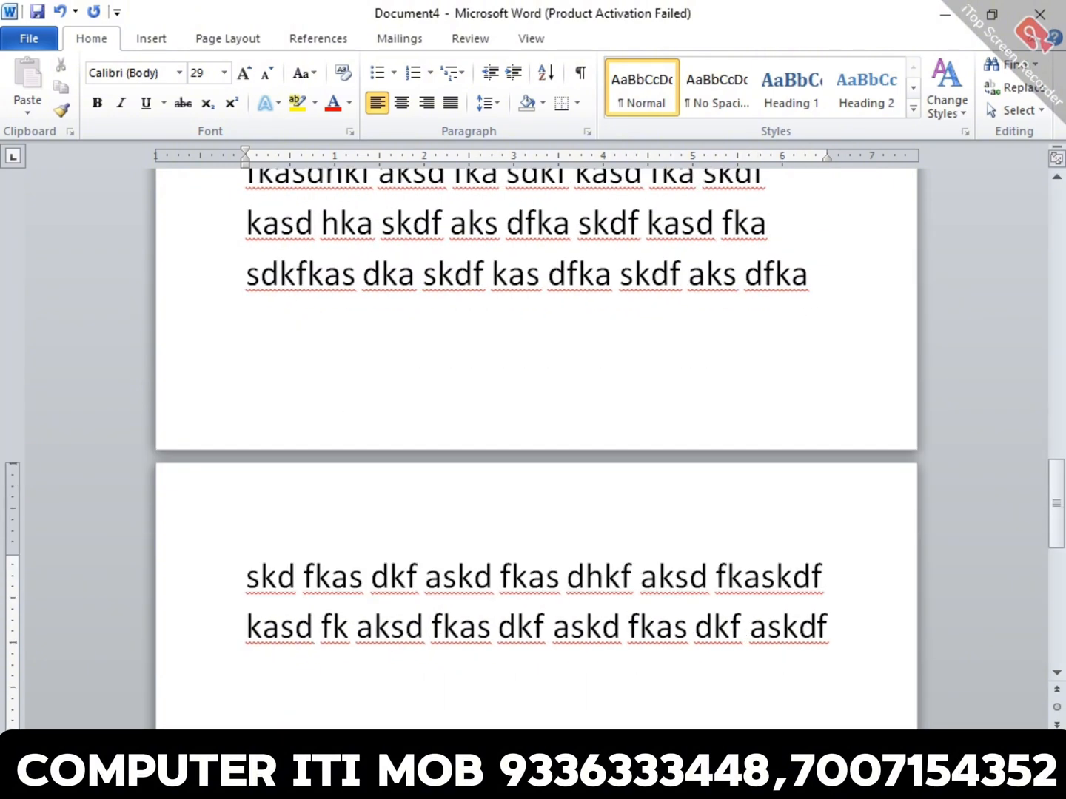
- Select the date line and the dummy-text paragraph below it one after the other to compare their extents
{"action": "scroll", "coordinate": [537, 444], "scroll_direction": "up", "scroll_amount": 4}
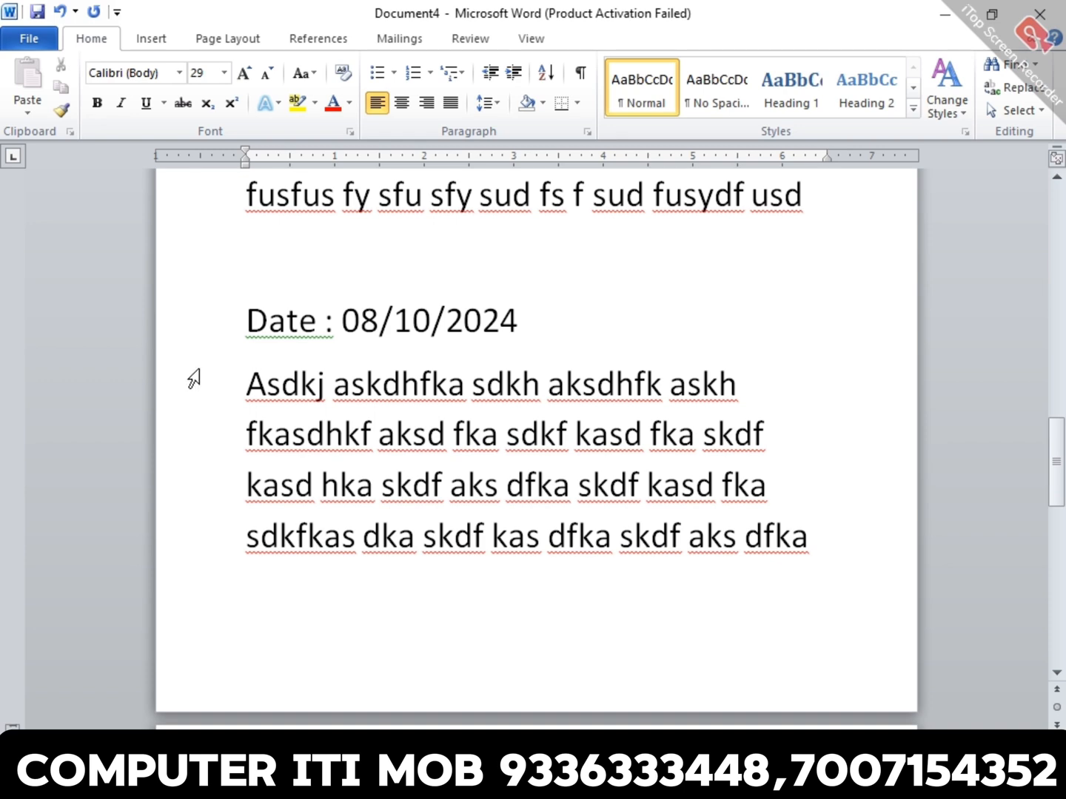
{"action": "left_click", "coordinate": [361, 320]}
{"action": "triple_click", "coordinate": [361, 320]}
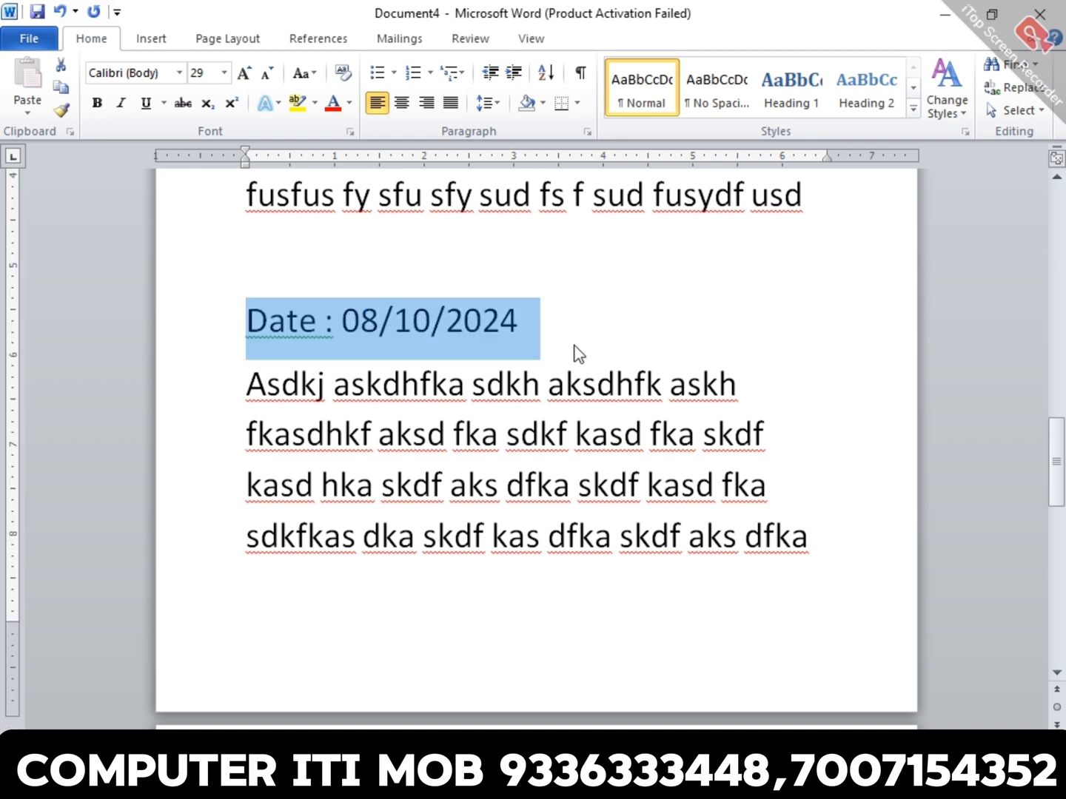
{"action": "left_click", "coordinate": [662, 433]}
{"action": "triple_click", "coordinate": [662, 433]}
{"action": "scroll", "coordinate": [661, 432], "scroll_direction": "down", "scroll_amount": 1}
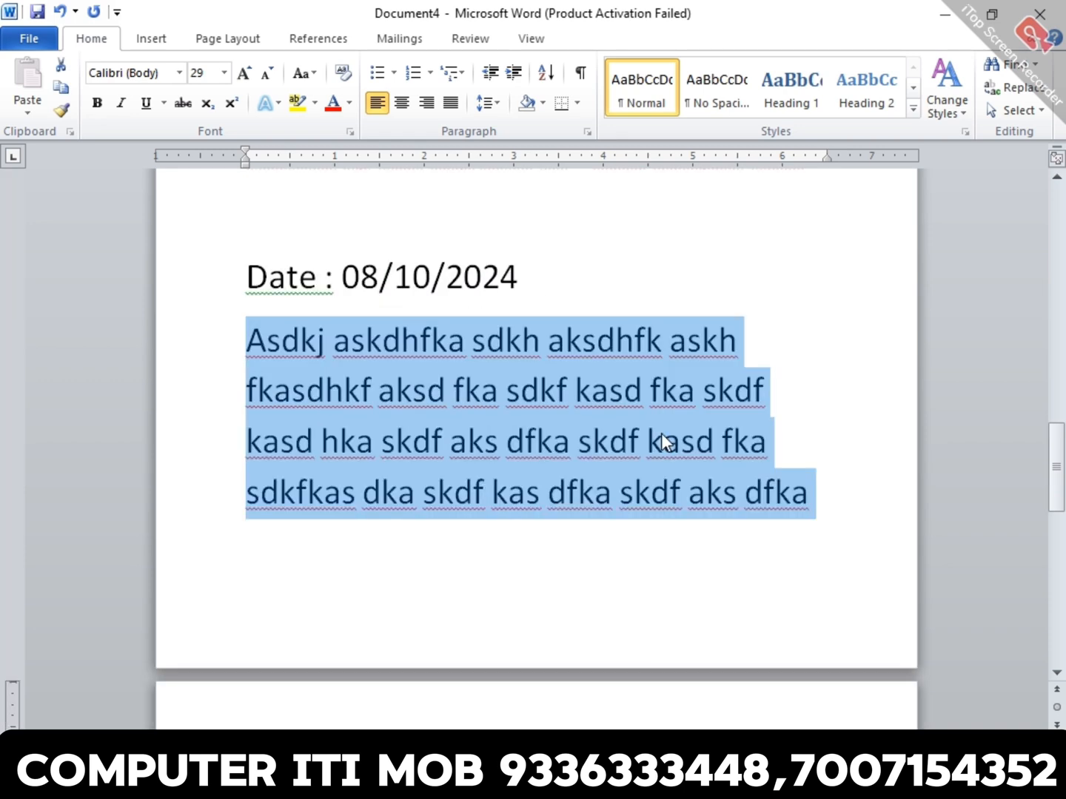
- Insert five blank paragraphs above the date line to push it and the dummy text onto the next page
{"action": "left_click", "coordinate": [601, 199]}
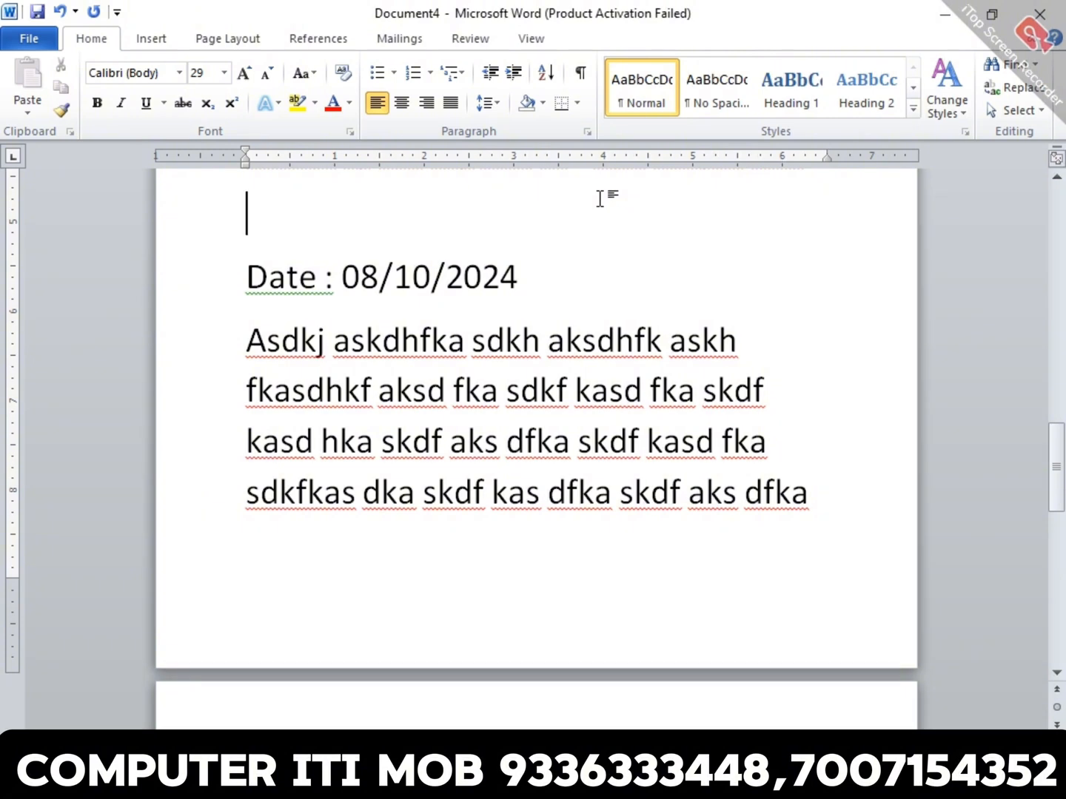
{"action": "key", "text": "Return"}
{"action": "key", "text": "Return"}
{"action": "key", "text": "Return"}
{"action": "key", "text": "Return"}
{"action": "key", "text": "Return"}
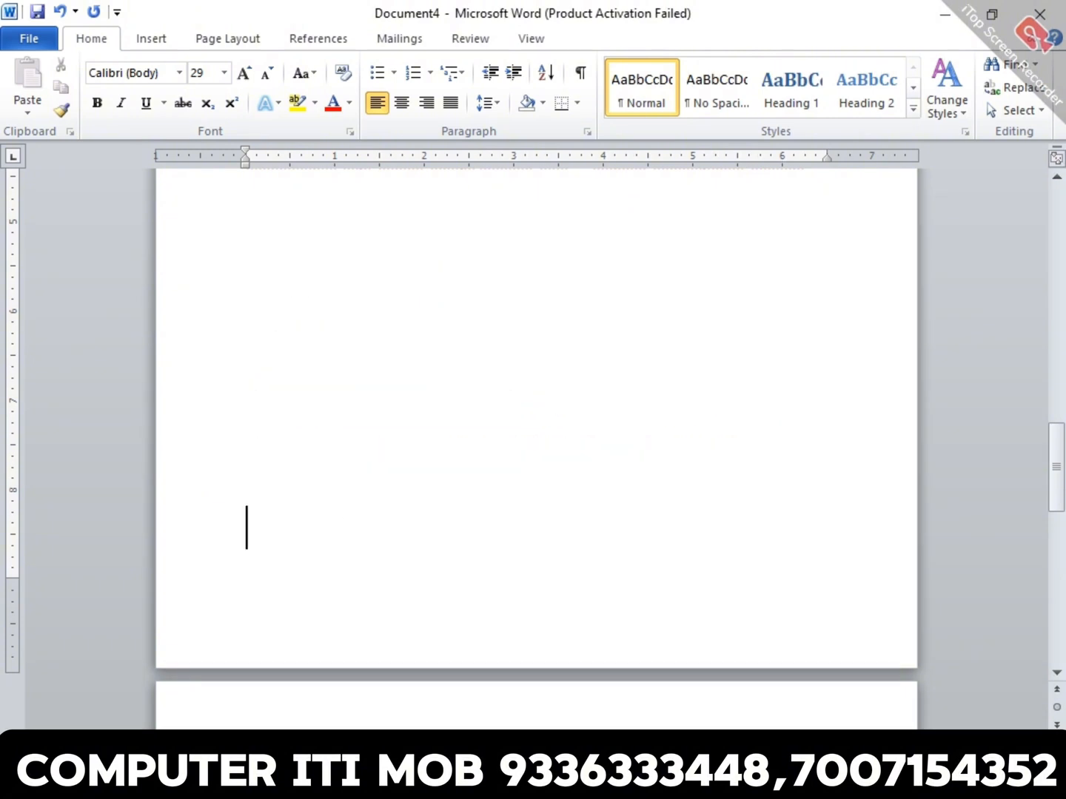
- Select the whole dummy-text paragraph below the date line to check its extent, and clear the selection
{"action": "scroll", "coordinate": [586, 296], "scroll_direction": "down", "scroll_amount": 10}
{"action": "triple_click", "coordinate": [585, 296]}
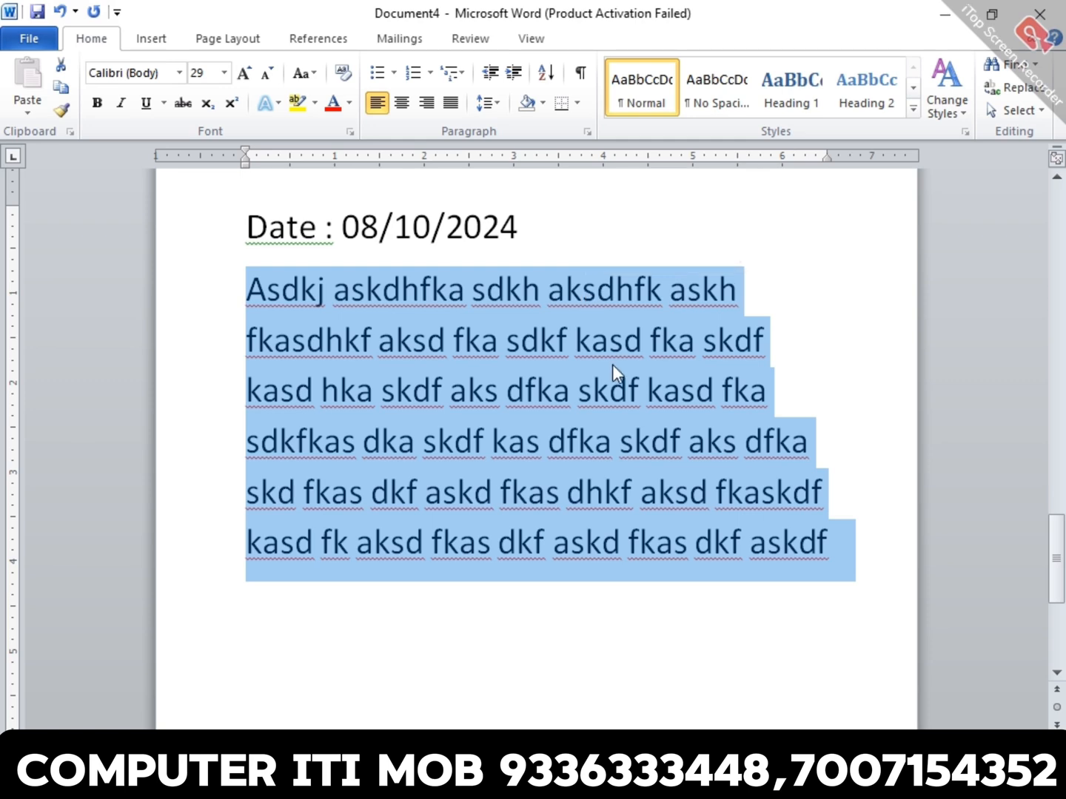
{"action": "left_click", "coordinate": [791, 511]}
- Break the dummy-text paragraph after its second line and join the two parts back together
{"action": "left_click", "coordinate": [774, 342]}
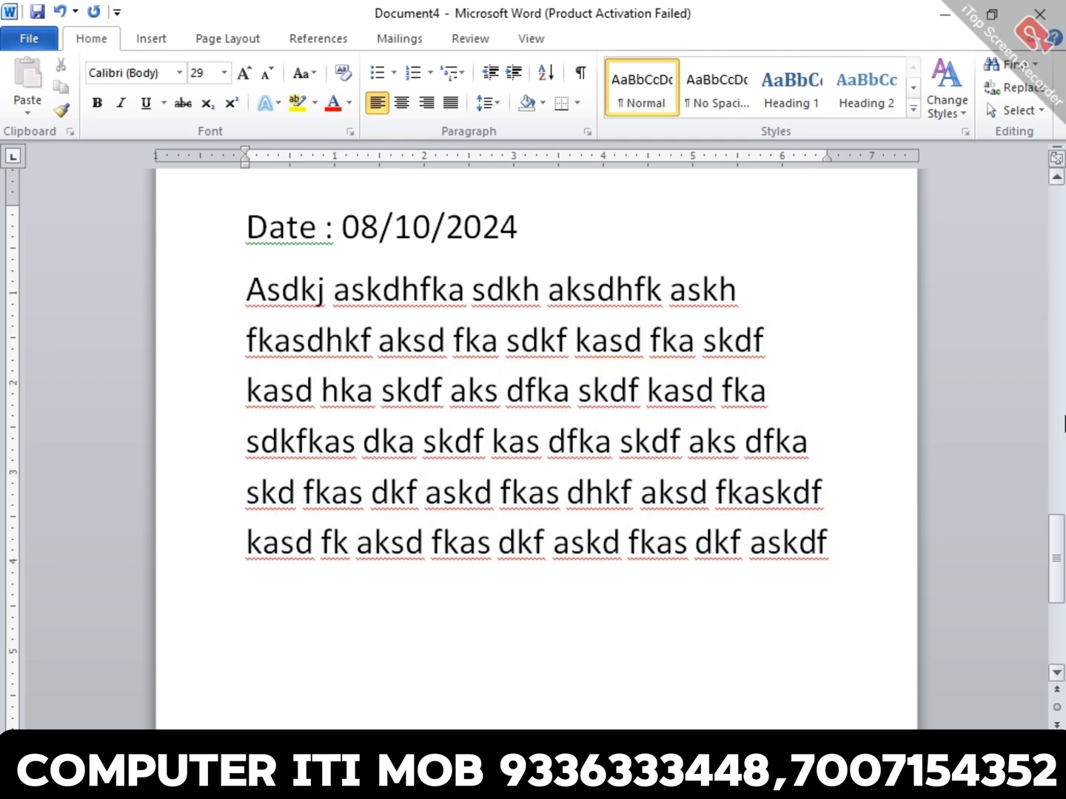
{"action": "key", "text": "Return"}
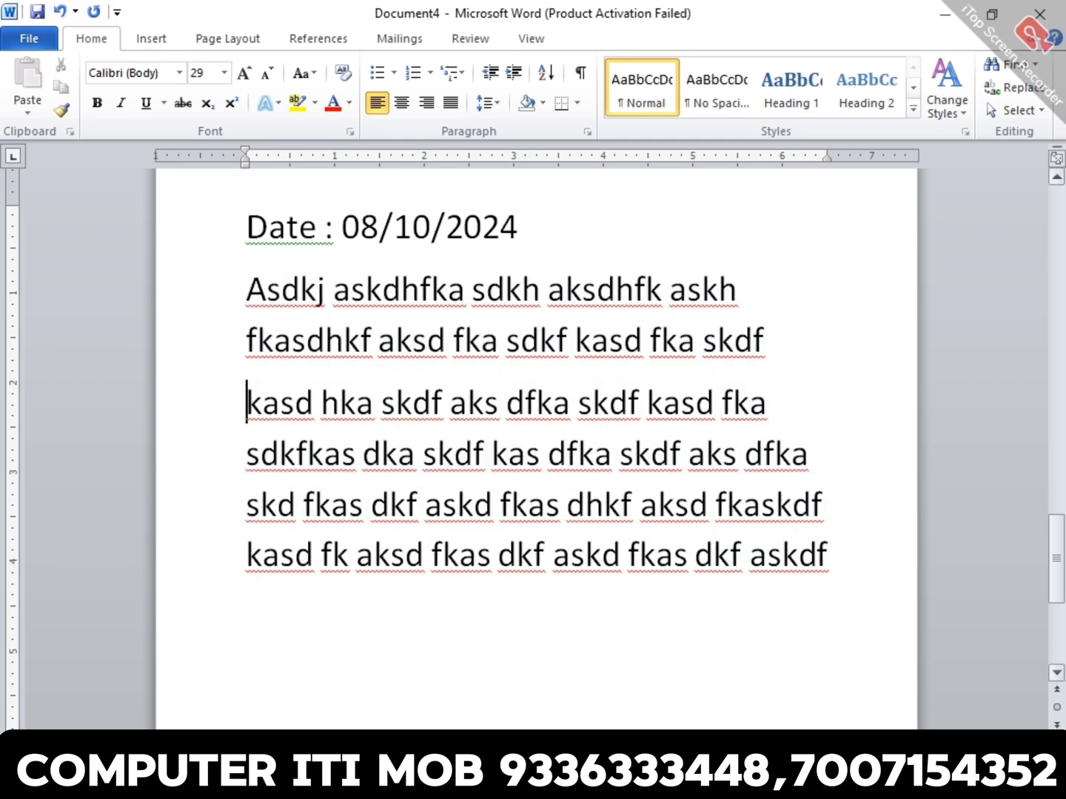
{"action": "key", "text": "BackSpace"}
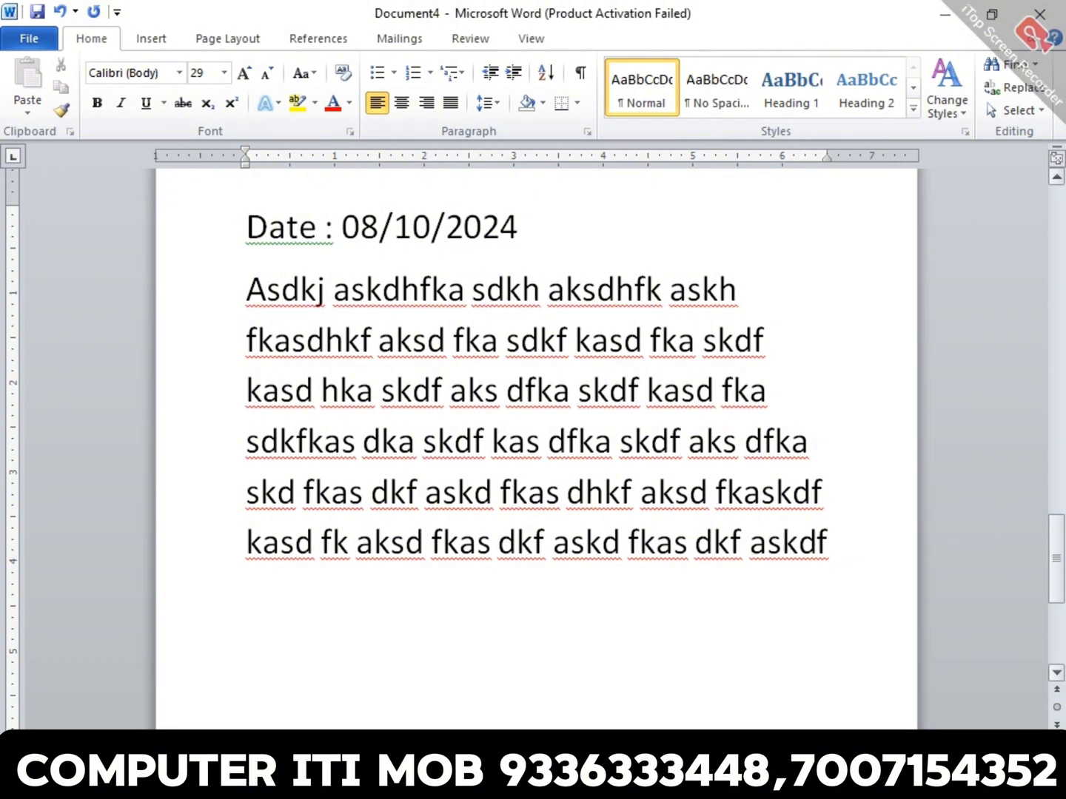
- Split the dummy-text paragraph into two paragraphs after its second line, which ends in "fka skdf"
{"action": "triple_click", "coordinate": [684, 318]}
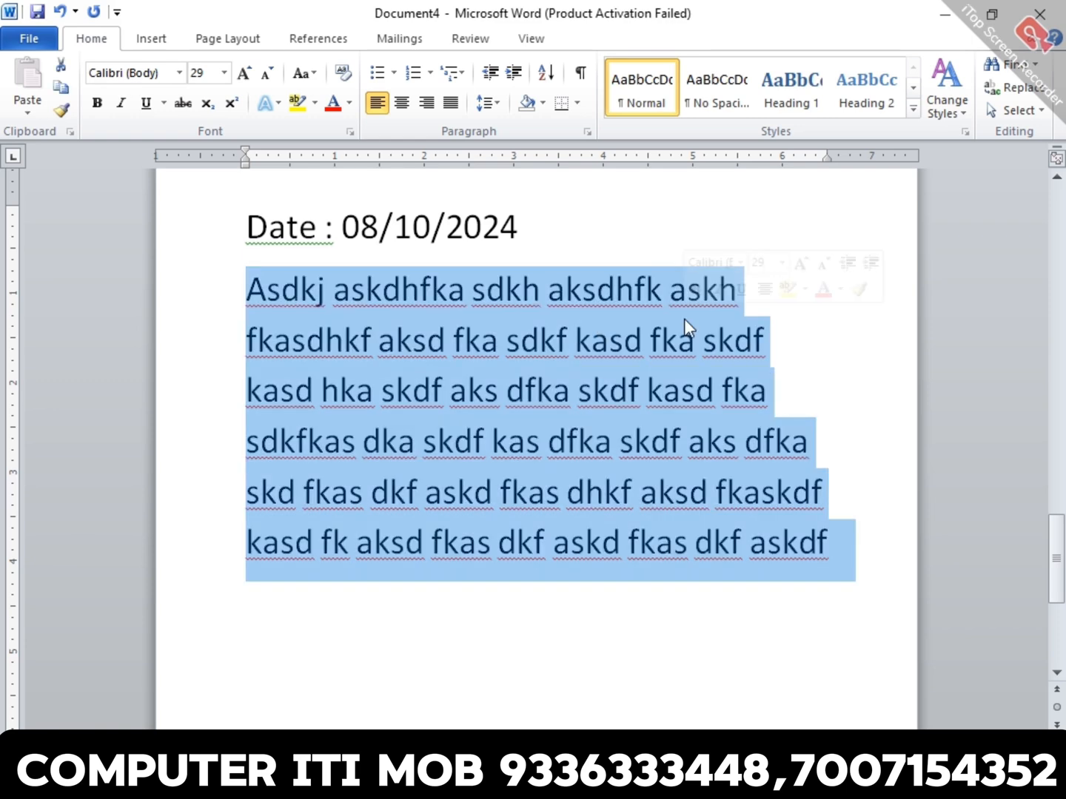
{"action": "left_click", "coordinate": [807, 364]}
{"action": "key", "text": "Return"}
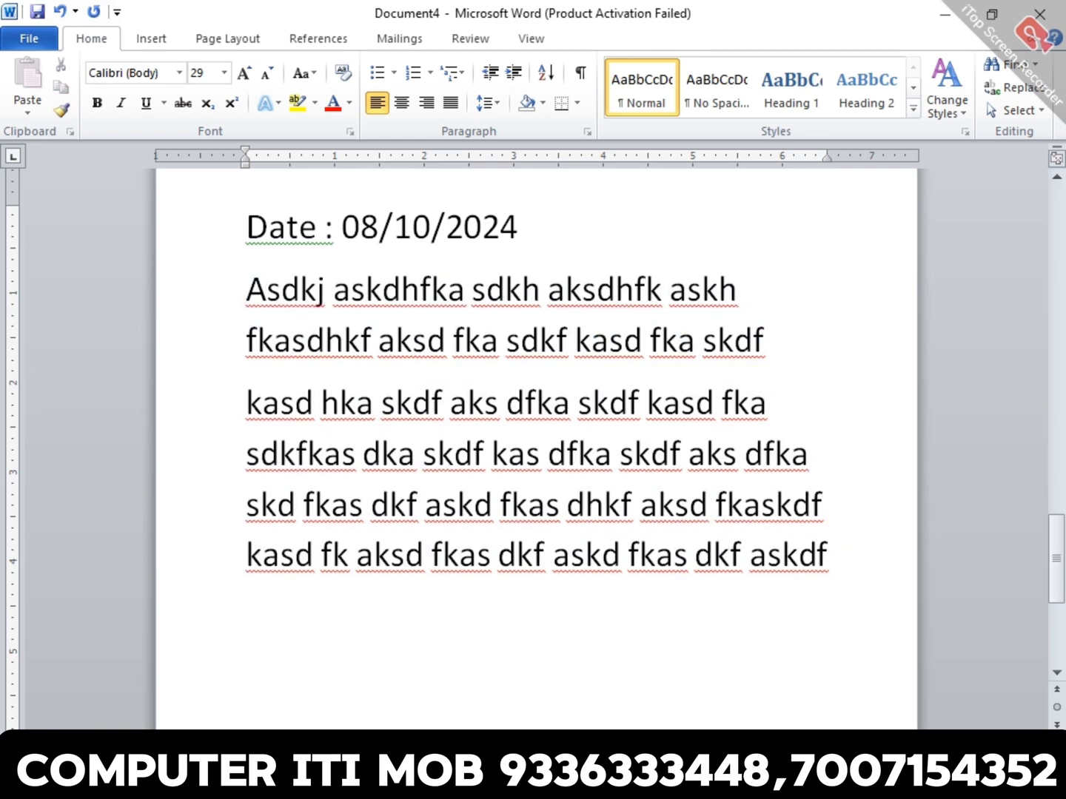
- Select the two-line paragraph and the four-line paragraph below it in turn to examine where each begins and ends
{"action": "triple_click", "coordinate": [630, 290]}
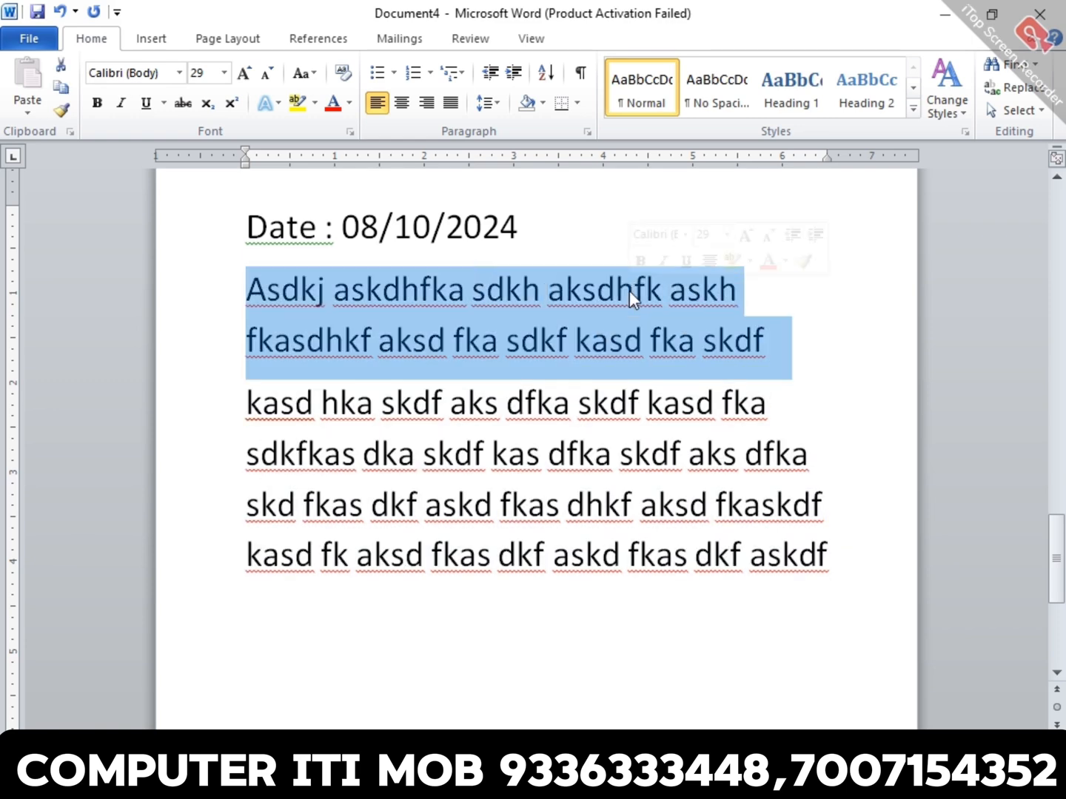
{"action": "triple_click", "coordinate": [666, 453]}
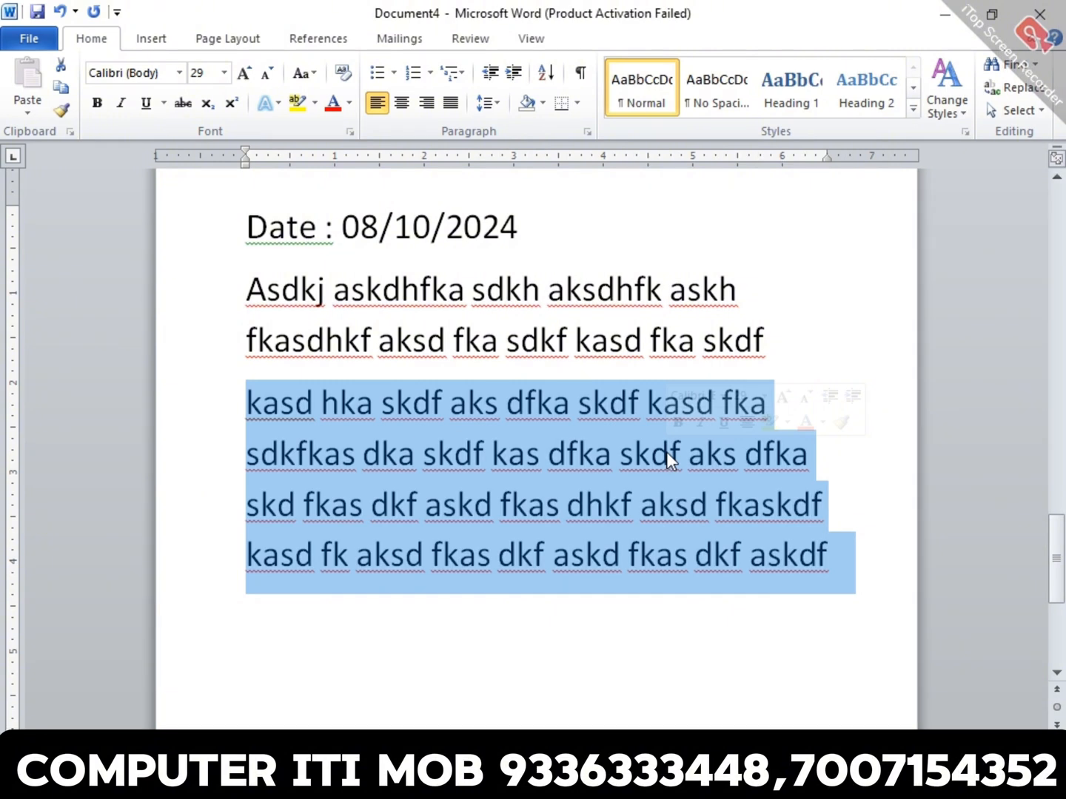
{"action": "left_click", "coordinate": [454, 342]}
{"action": "double_click", "coordinate": [212, 331]}
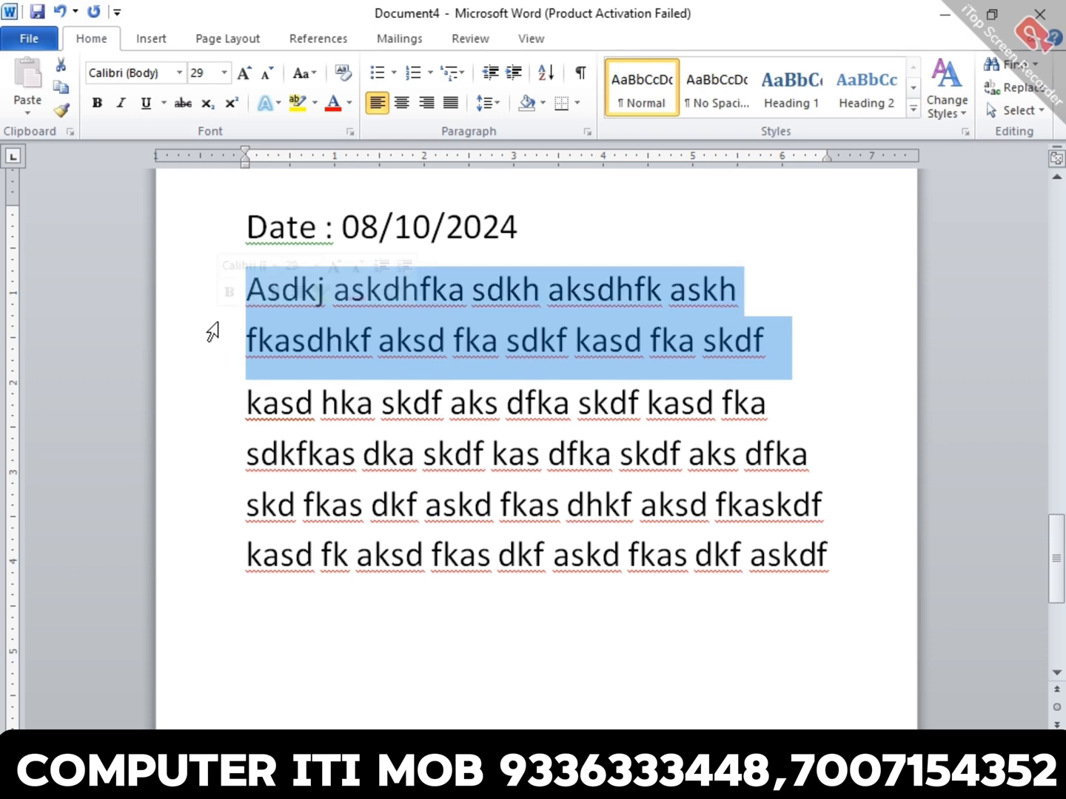
{"action": "triple_click", "coordinate": [222, 447]}
{"action": "left_click", "coordinate": [222, 500]}
{"action": "double_click", "coordinate": [221, 500]}
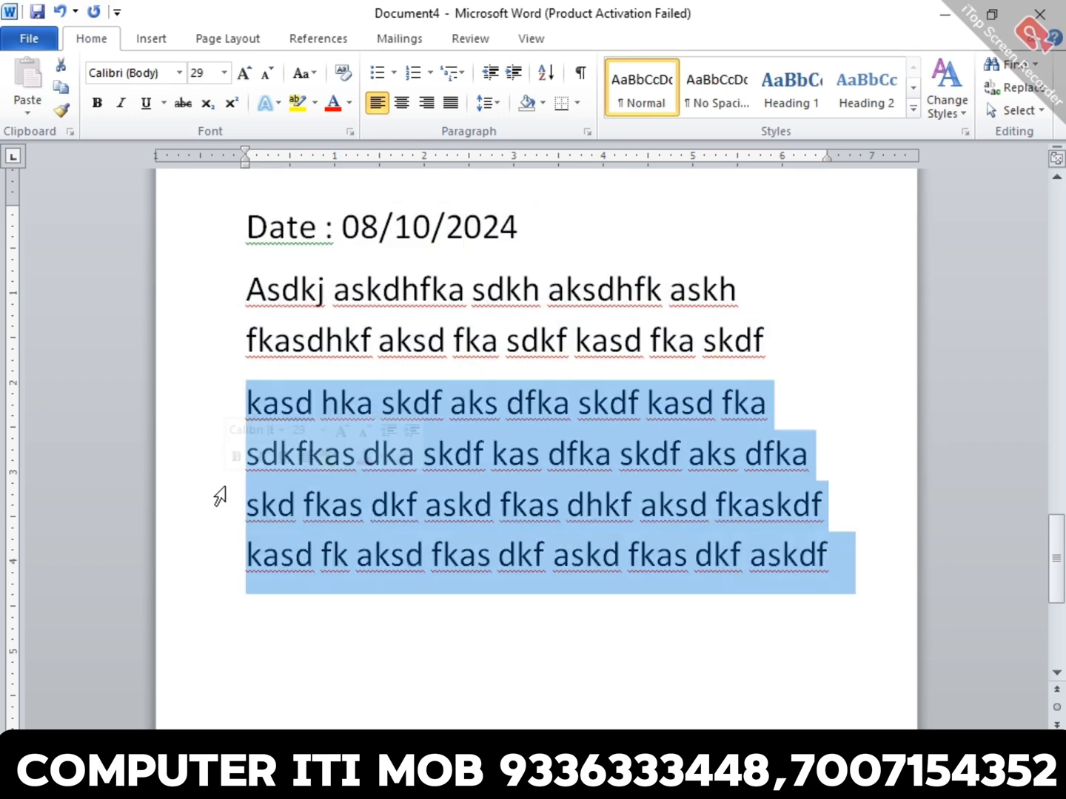
- Alternate the selection between the two dummy-text paragraphs, and leave the text cursor within "dfka" in the second line of the four-line paragraph
{"action": "double_click", "coordinate": [205, 342]}
{"action": "triple_click", "coordinate": [419, 339]}
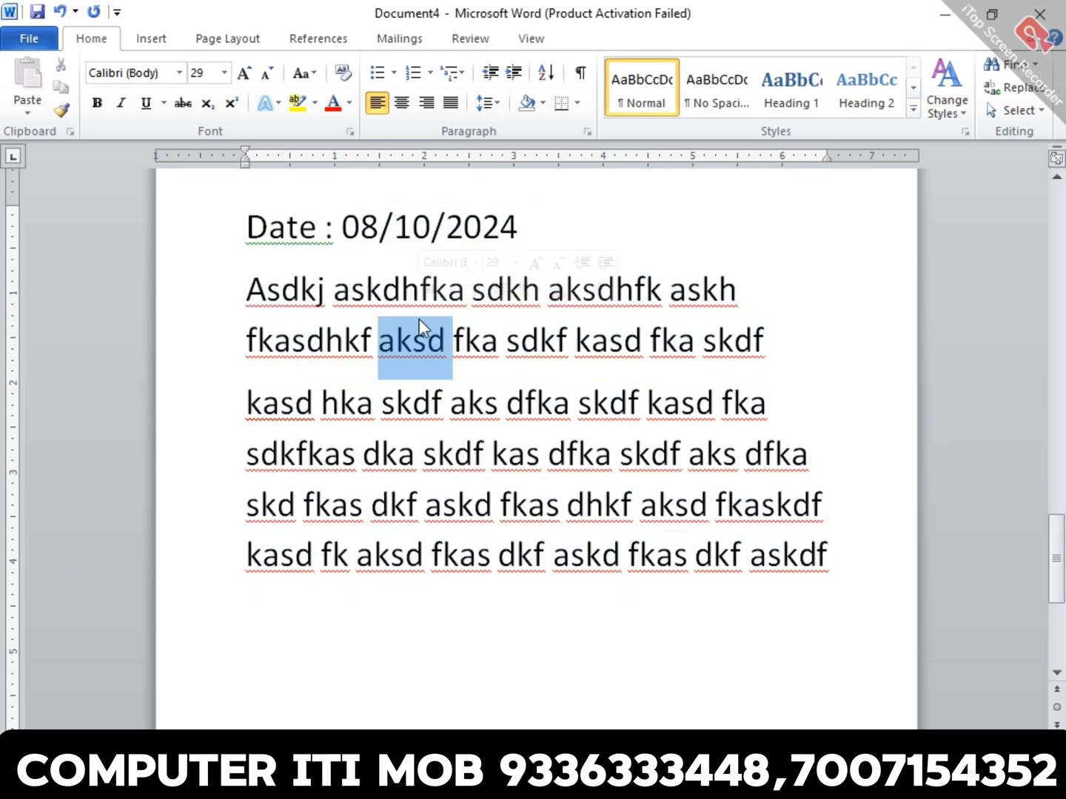
{"action": "triple_click", "coordinate": [521, 484]}
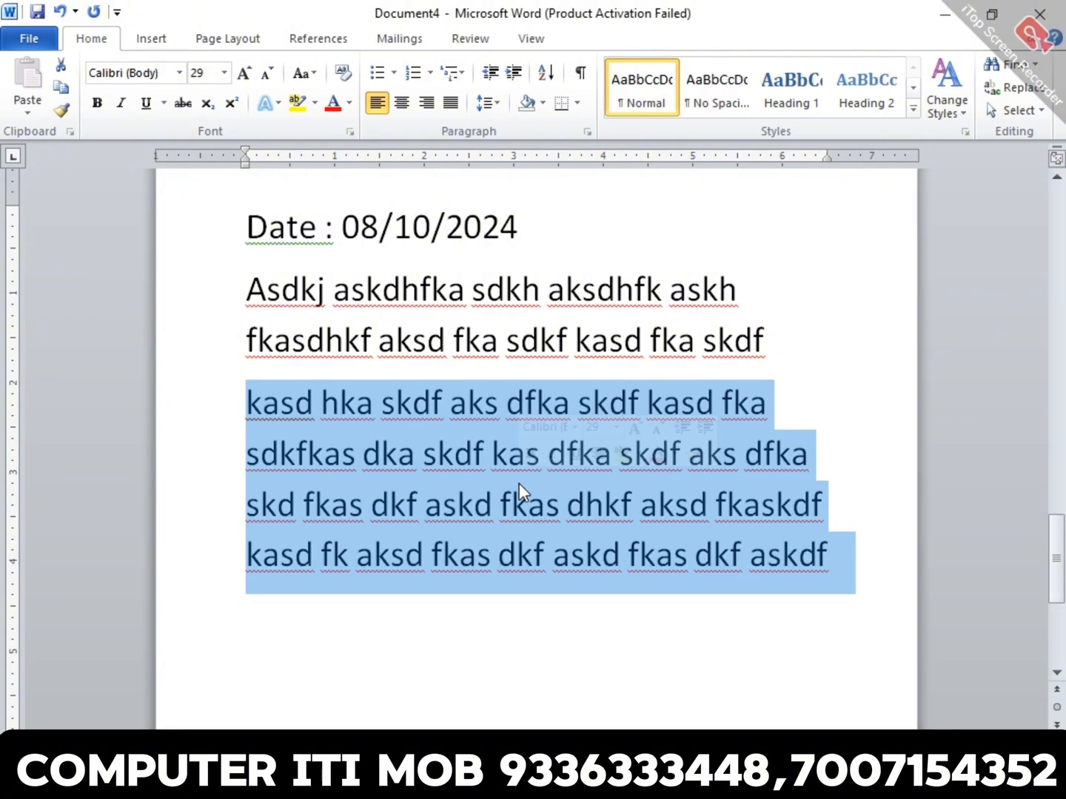
{"action": "triple_click", "coordinate": [553, 343]}
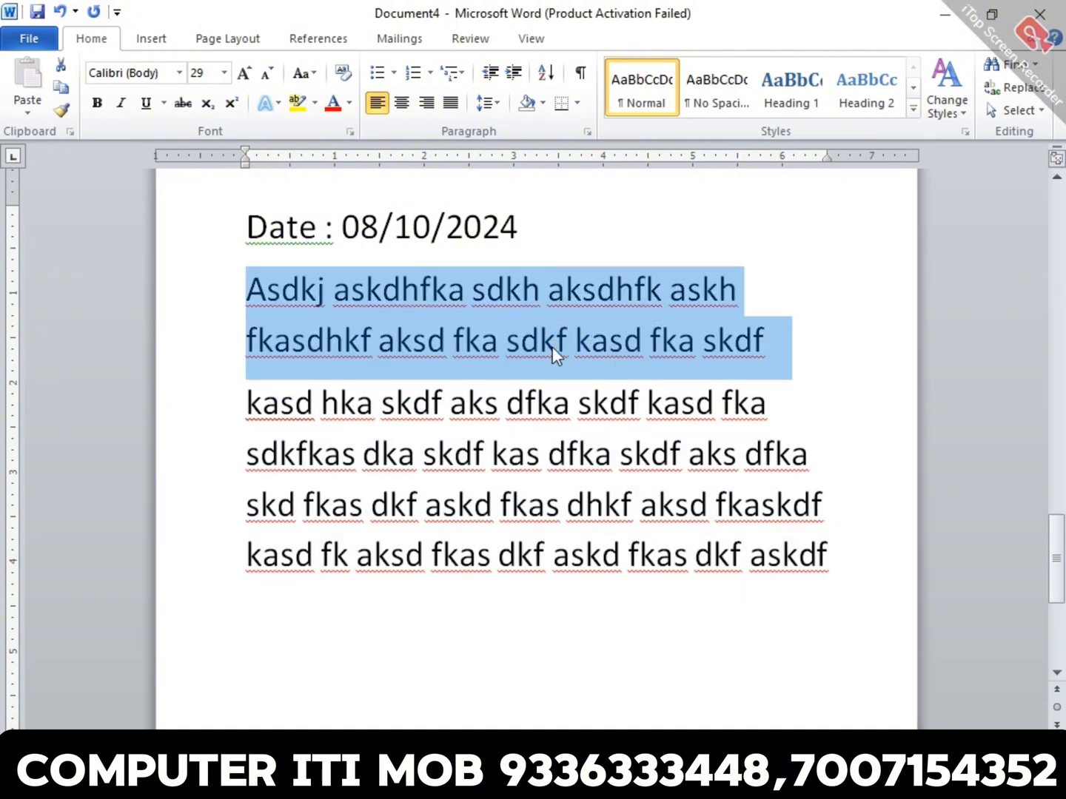
{"action": "double_click", "coordinate": [564, 440]}
{"action": "triple_click", "coordinate": [564, 440]}
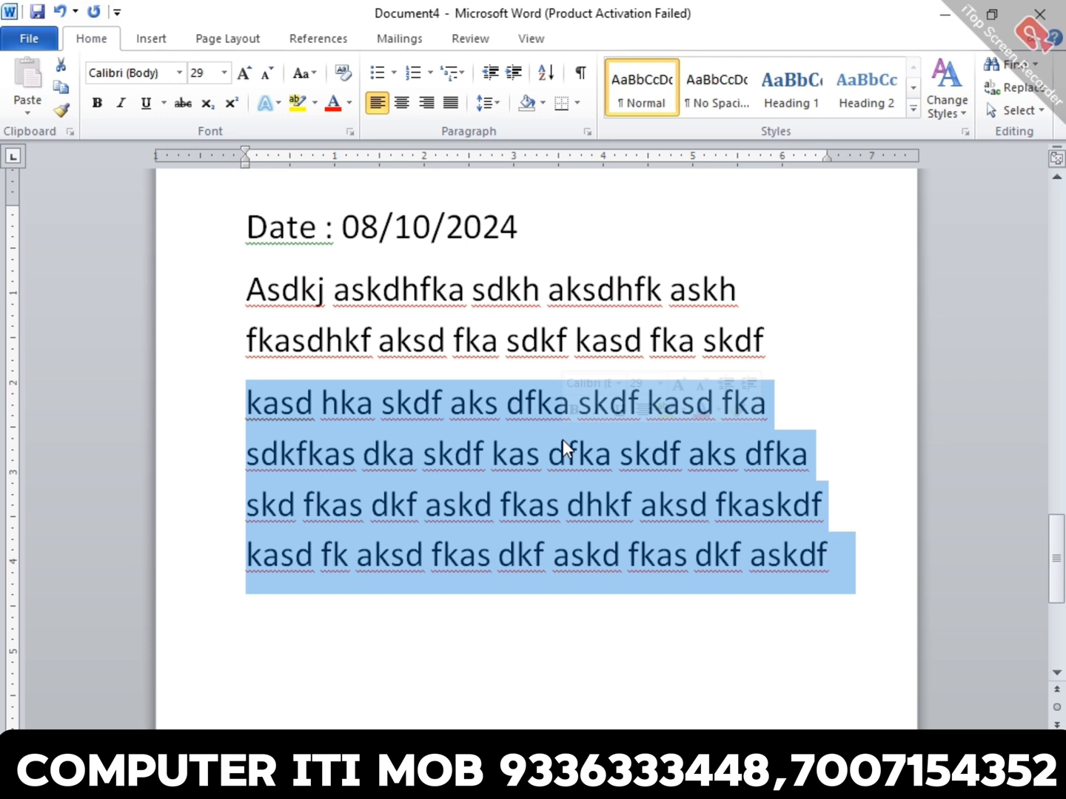
{"action": "triple_click", "coordinate": [436, 327]}
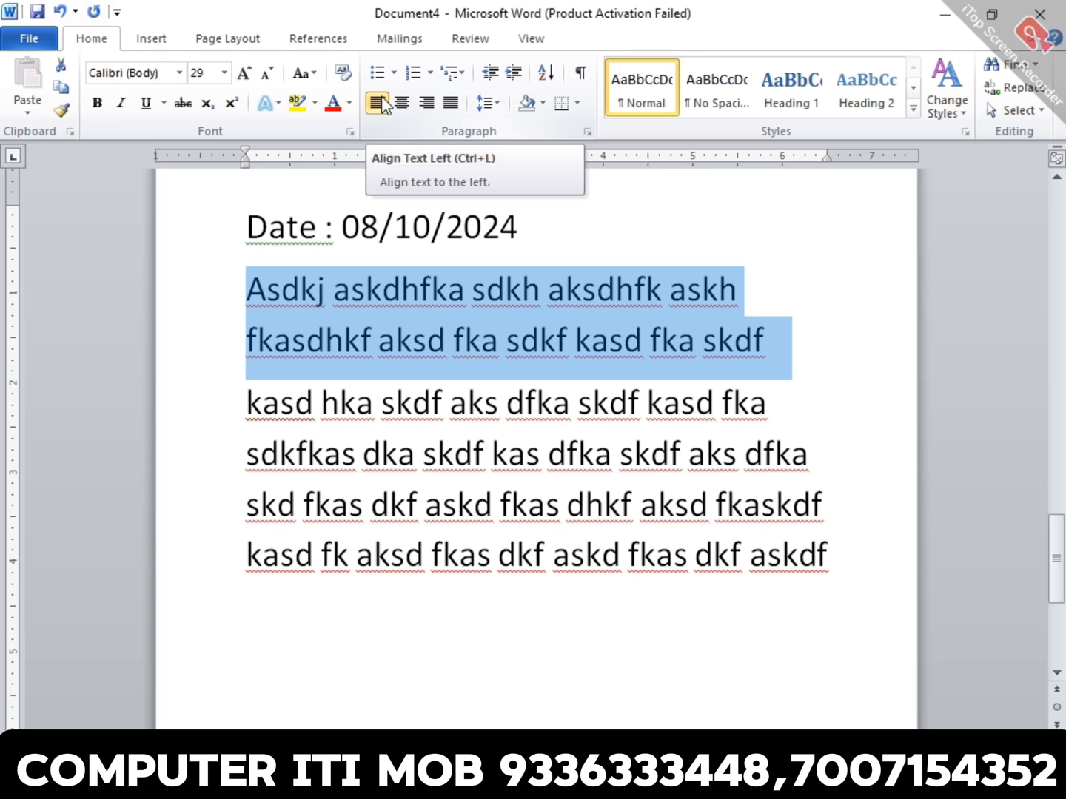
{"action": "double_click", "coordinate": [518, 329]}
{"action": "left_click", "coordinate": [518, 329]}
{"action": "left_click", "coordinate": [567, 453]}
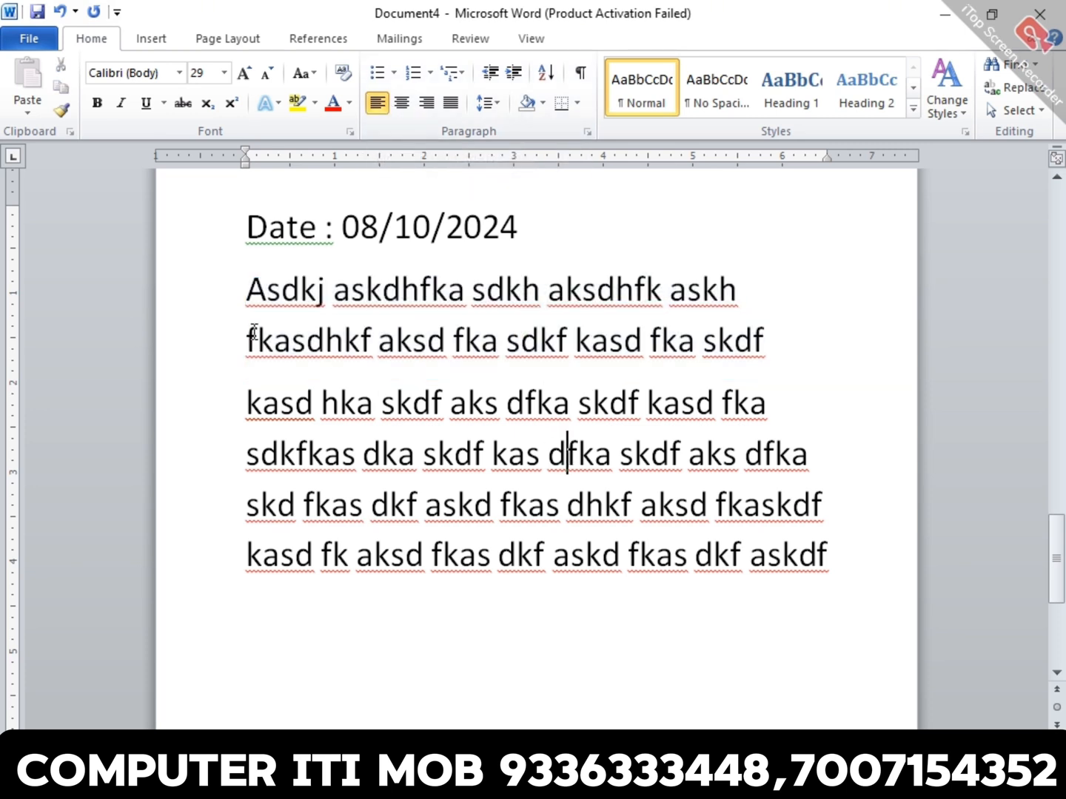
- Justify the two dummy-text paragraphs below the date line
{"action": "left_click_drag", "start_coordinate": [215, 304], "coordinate": [265, 563]}
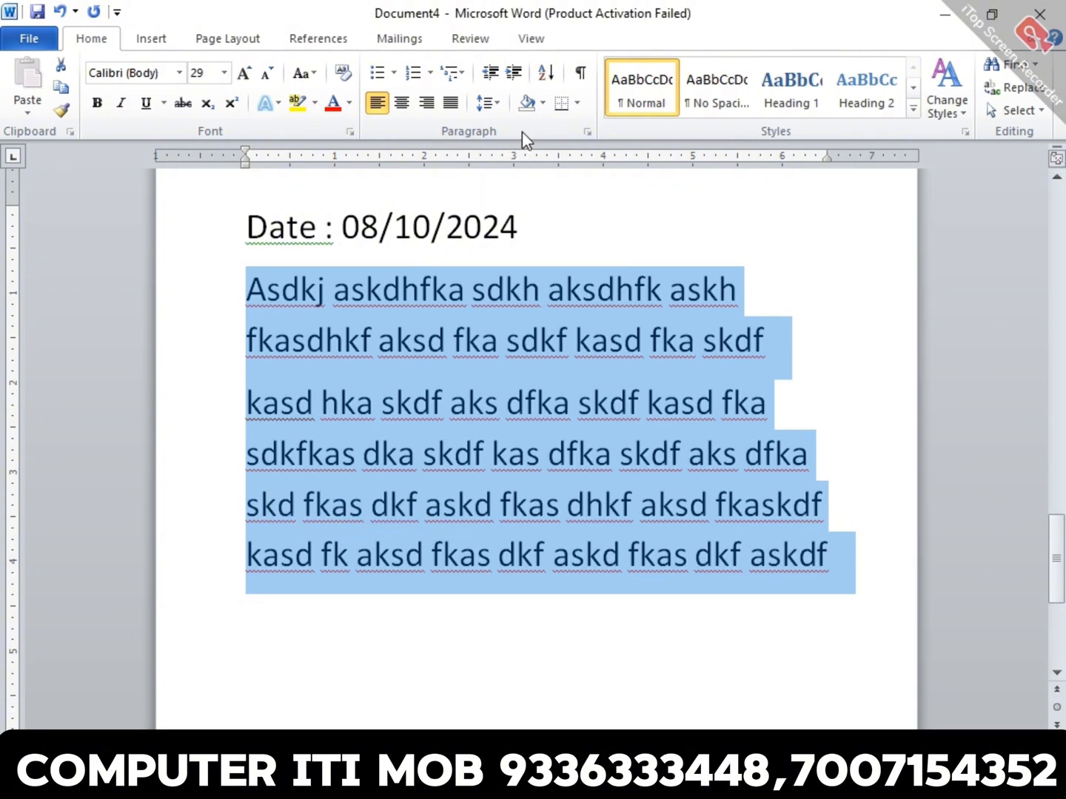
{"action": "left_click", "coordinate": [450, 103]}
{"action": "left_click", "coordinate": [460, 106]}
{"action": "left_click", "coordinate": [460, 111]}
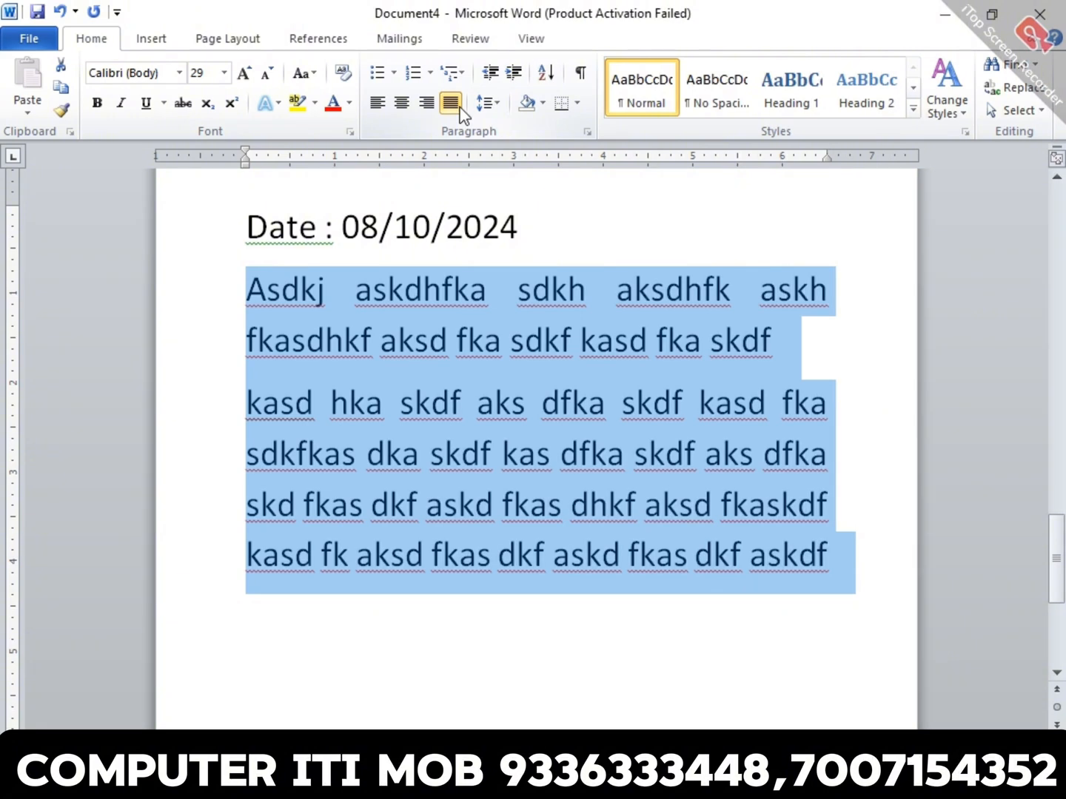
- Set the alignment of both dummy-text paragraphs to Left through the Paragraph dialog
{"action": "left_click", "coordinate": [587, 131]}
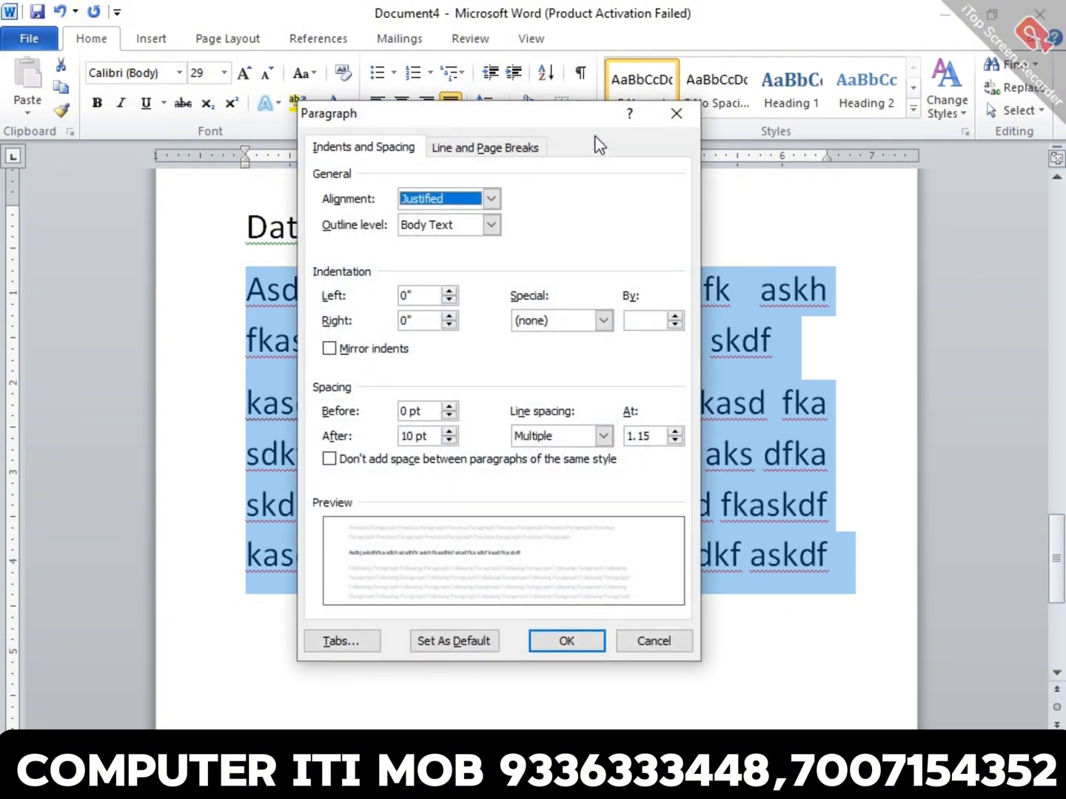
{"action": "left_click", "coordinate": [431, 202]}
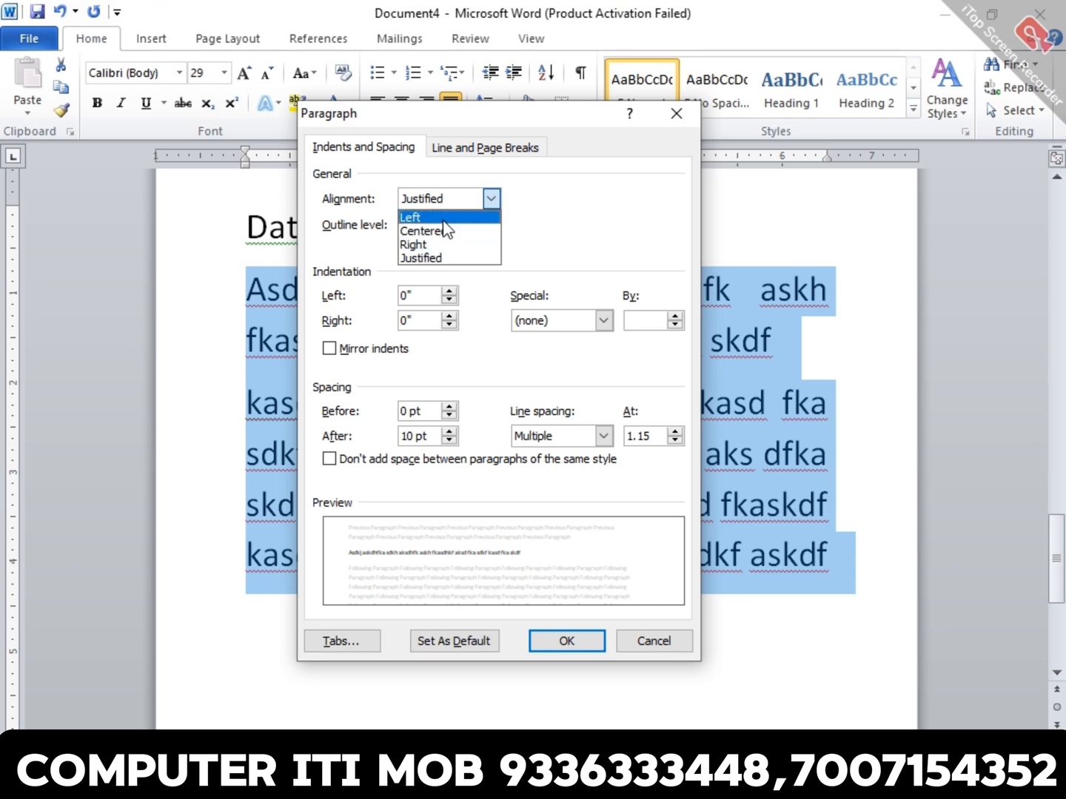
{"action": "left_click", "coordinate": [443, 219]}
{"action": "left_click", "coordinate": [566, 641]}
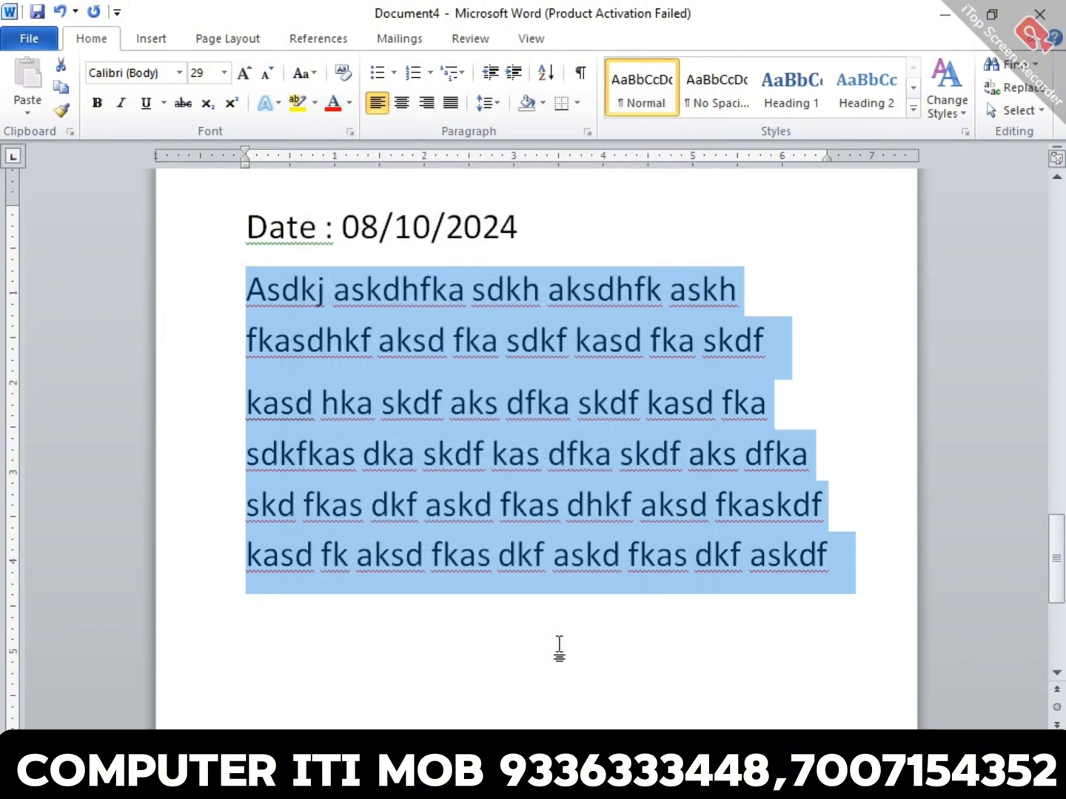
- Set the alignment of both dummy-text paragraphs to Justified through the Paragraph dialog and deselect them
{"action": "left_click", "coordinate": [587, 133]}
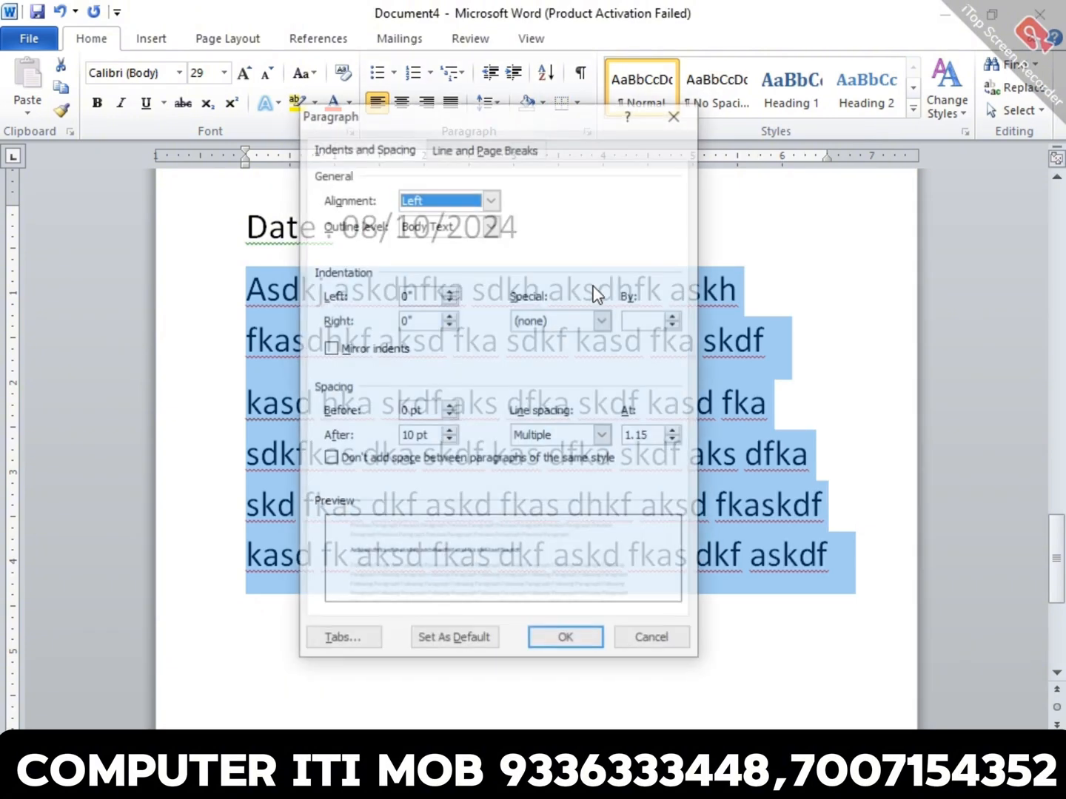
{"action": "left_click", "coordinate": [445, 195]}
{"action": "left_click", "coordinate": [421, 257]}
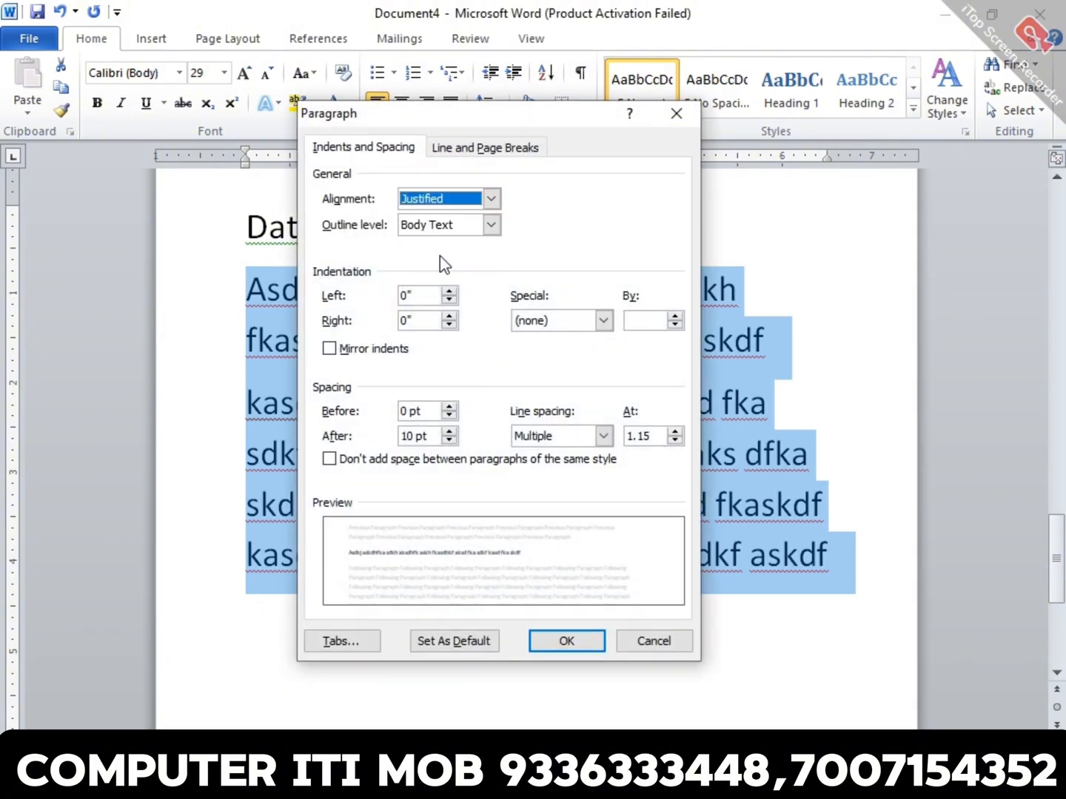
{"action": "left_click", "coordinate": [596, 641]}
{"action": "left_click", "coordinate": [629, 557]}
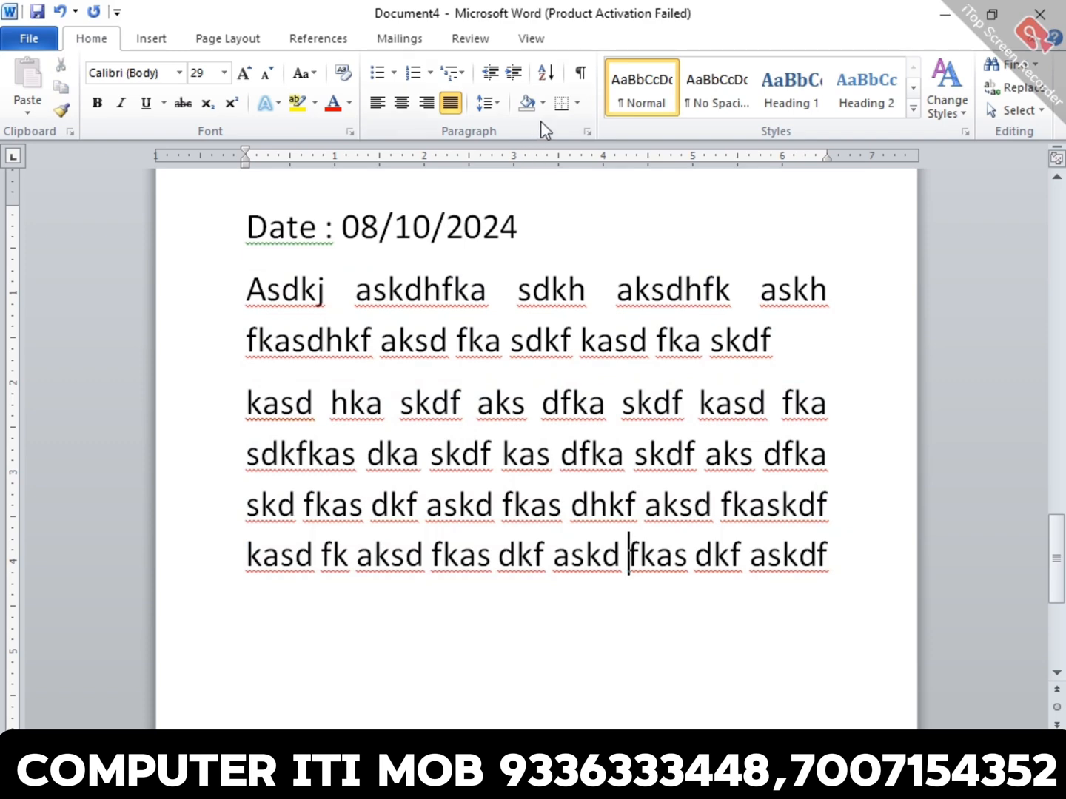
- Reselect both dummy-text paragraphs and examine their alignment, indentation and spacing settings in the Paragraph dialog without changing anything
{"action": "triple_click", "coordinate": [487, 335]}
{"action": "left_click", "coordinate": [537, 454]}
{"action": "left_click_drag", "start_coordinate": [199, 296], "coordinate": [230, 569]}
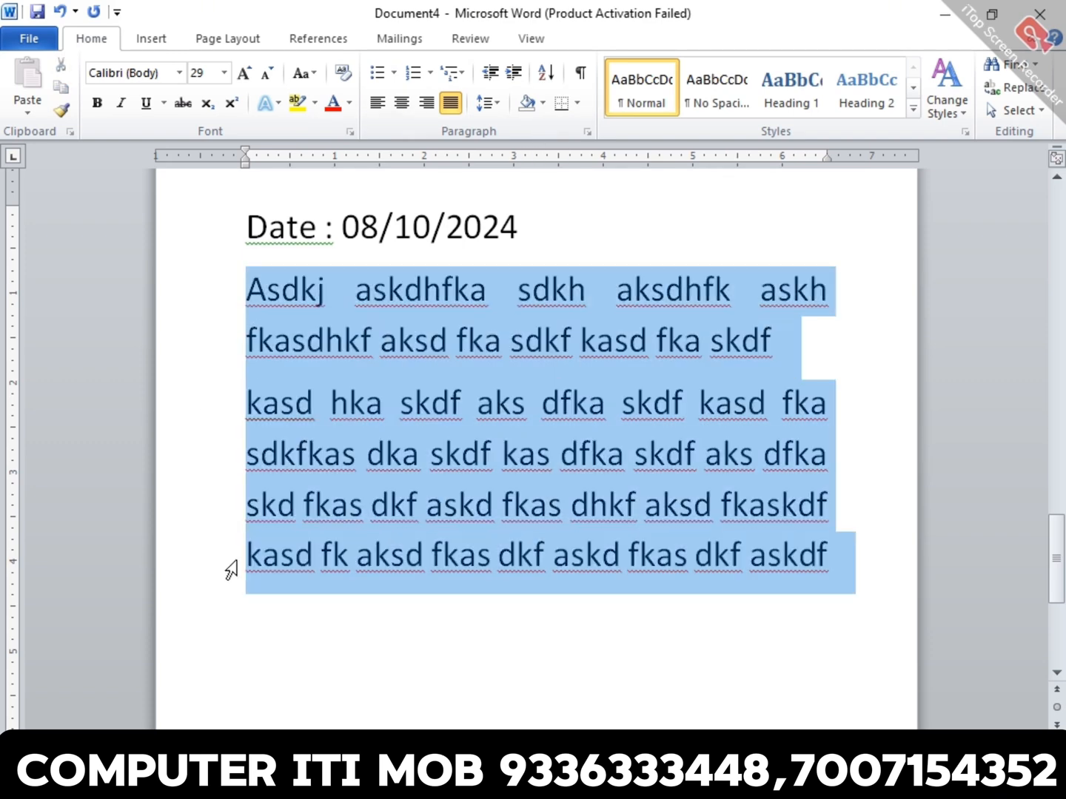
{"action": "left_click", "coordinate": [585, 131]}
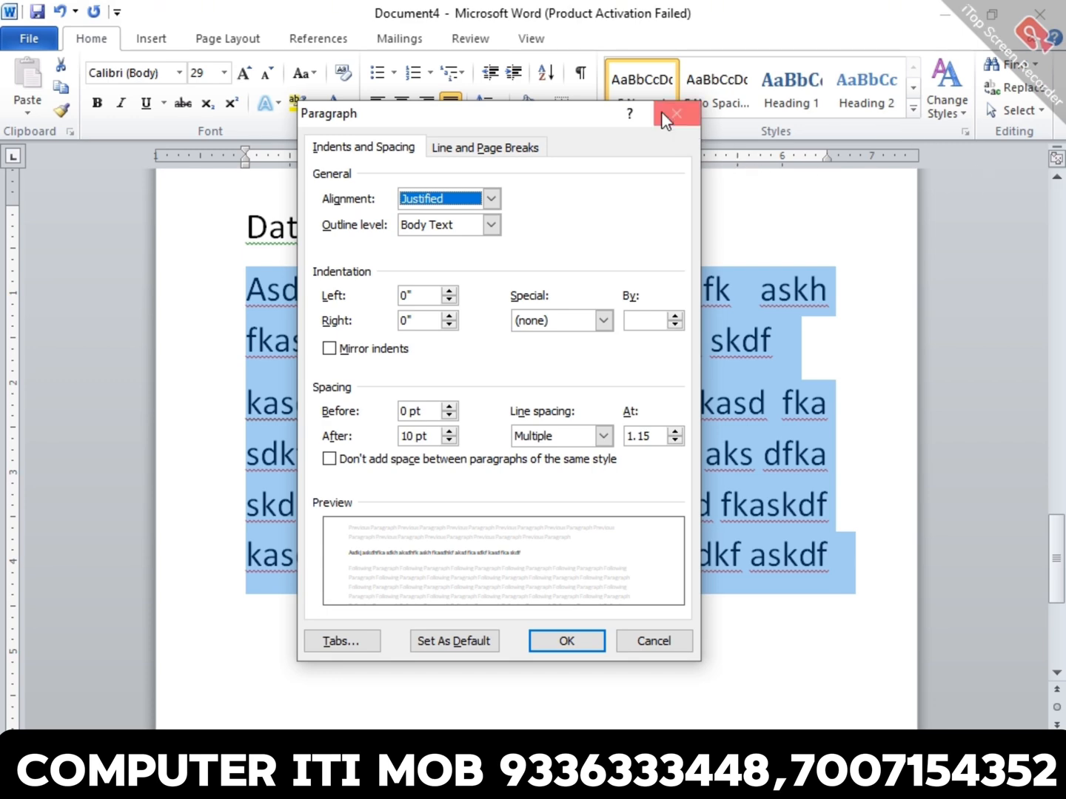
{"action": "left_click", "coordinate": [694, 122]}
{"action": "left_click", "coordinate": [697, 282]}
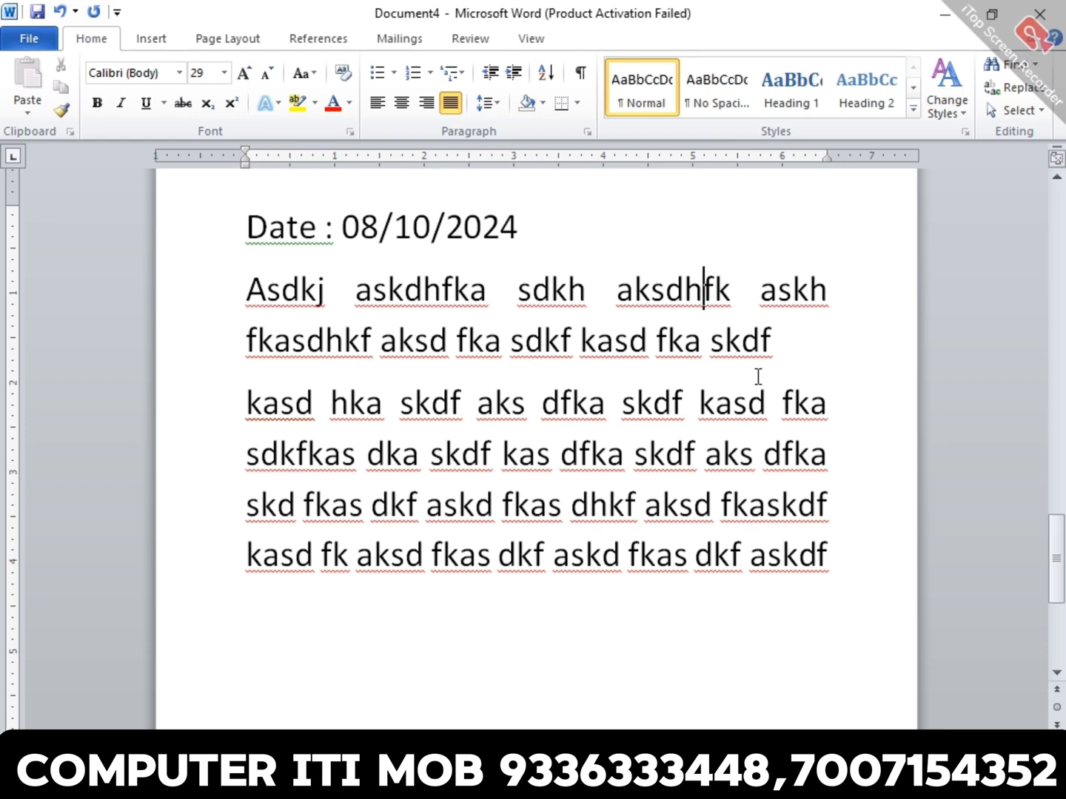
- Create a new blank document and set the font size to 28
{"action": "scroll", "coordinate": [758, 377], "scroll_direction": "up", "scroll_amount": 6}
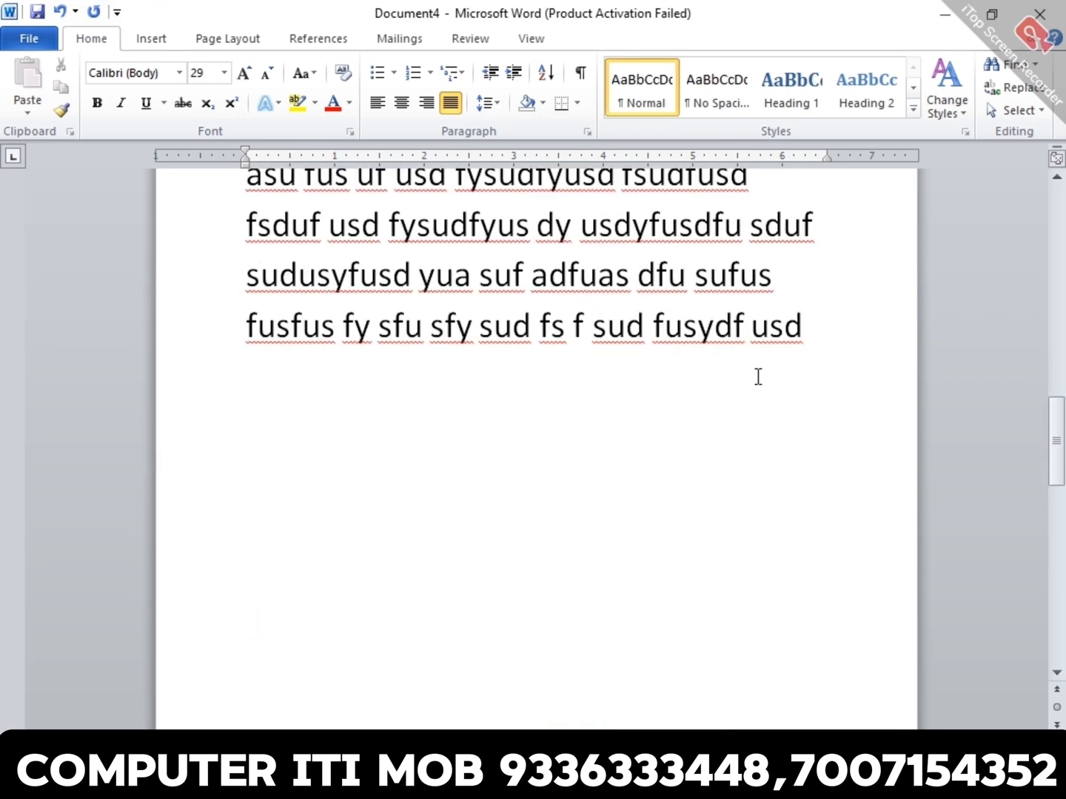
{"action": "scroll", "coordinate": [758, 376], "scroll_direction": "up", "scroll_amount": 3}
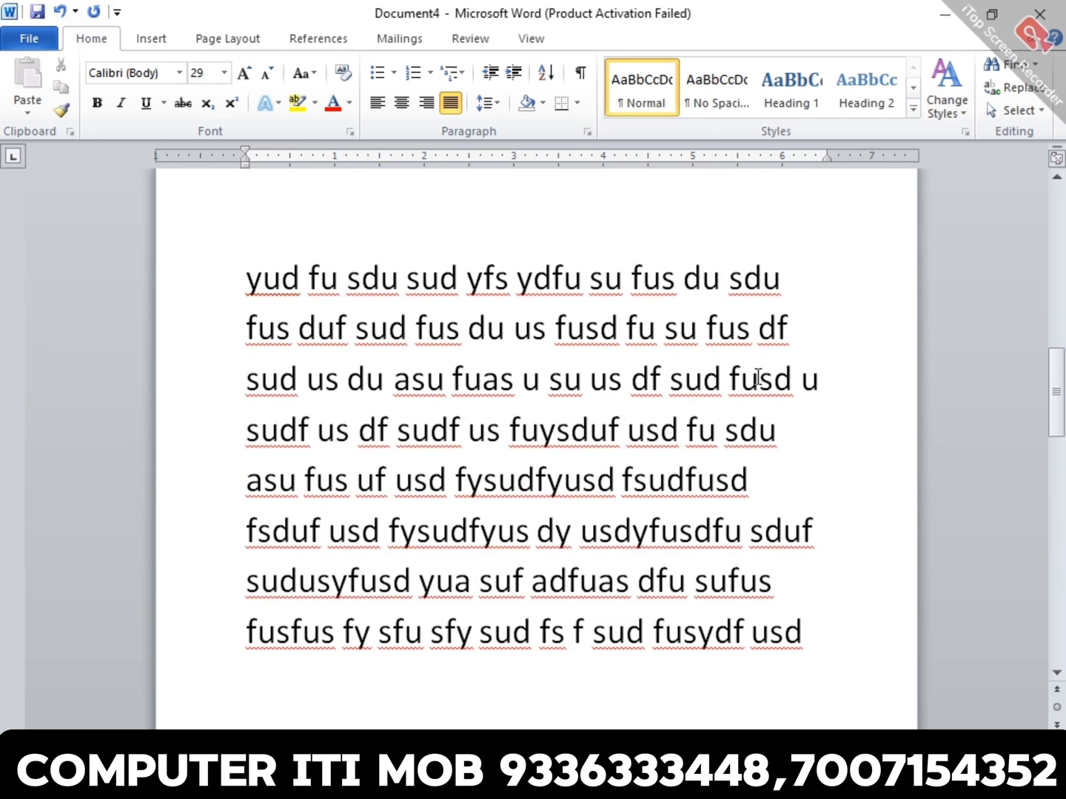
{"action": "key", "text": "ctrl+n"}
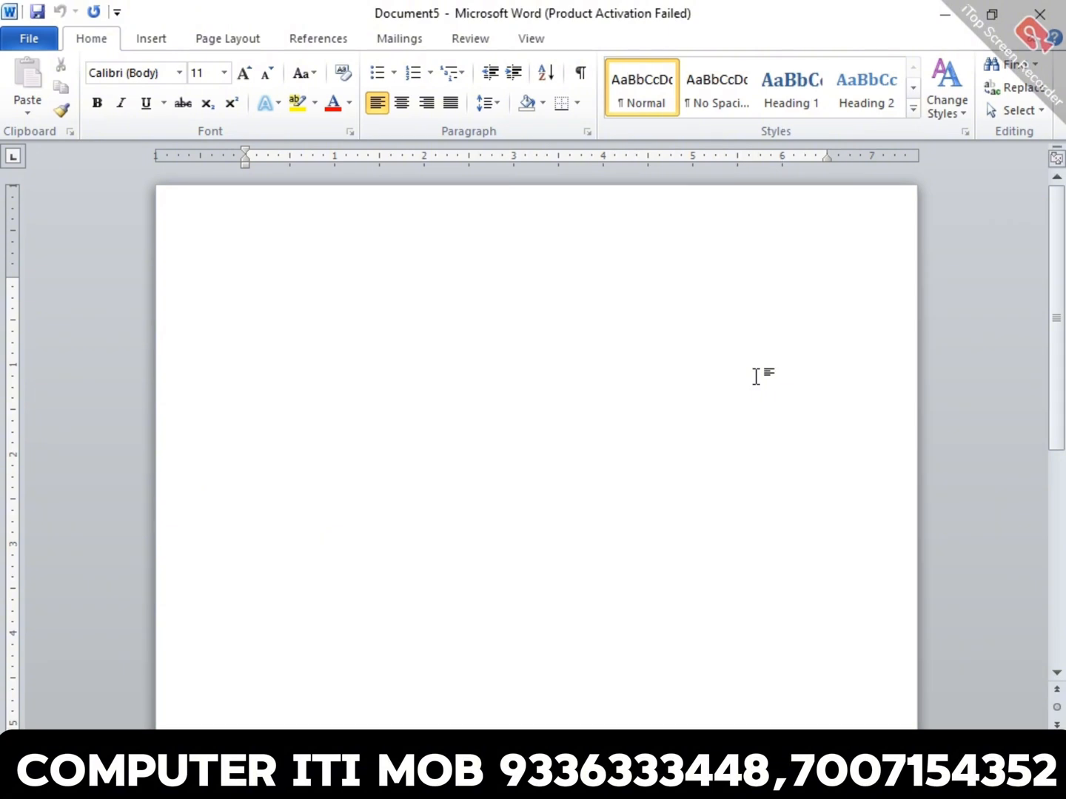
{"action": "key", "text": "ctrl+]"}
- Enter the line "Alignment , word wrapping , justify" at the start of the new document
{"action": "type", "text": "alignme"}
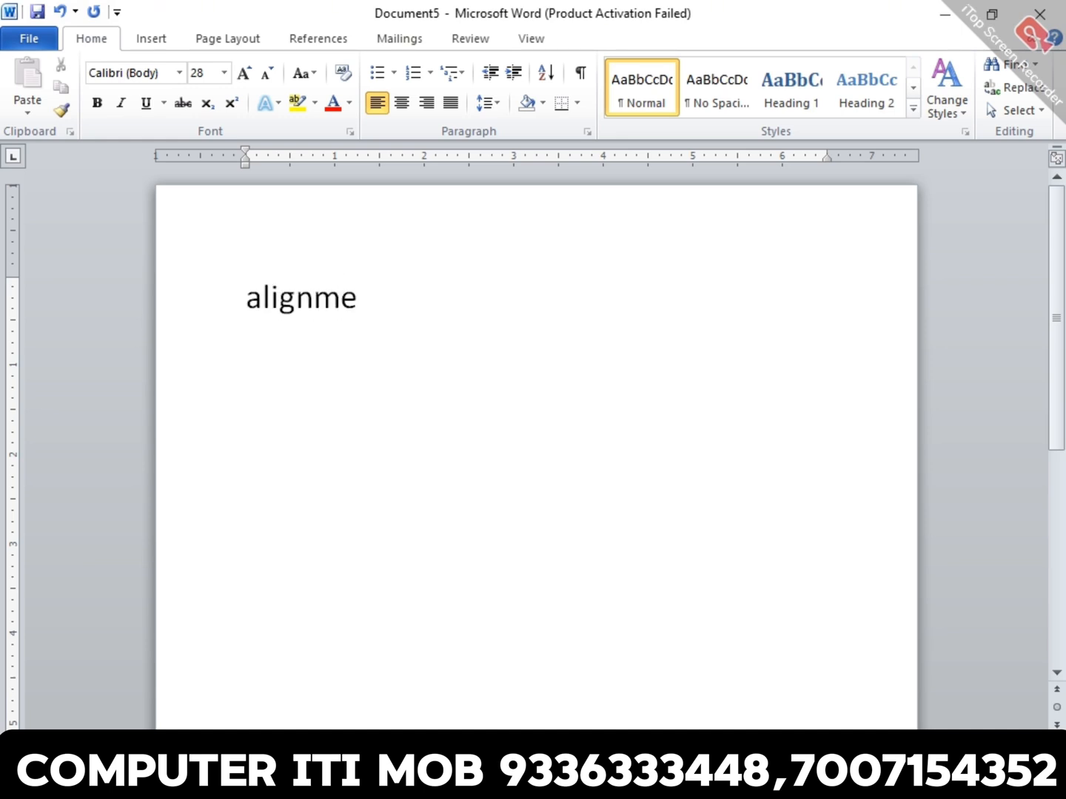
{"action": "type", "text": "nt , wo"}
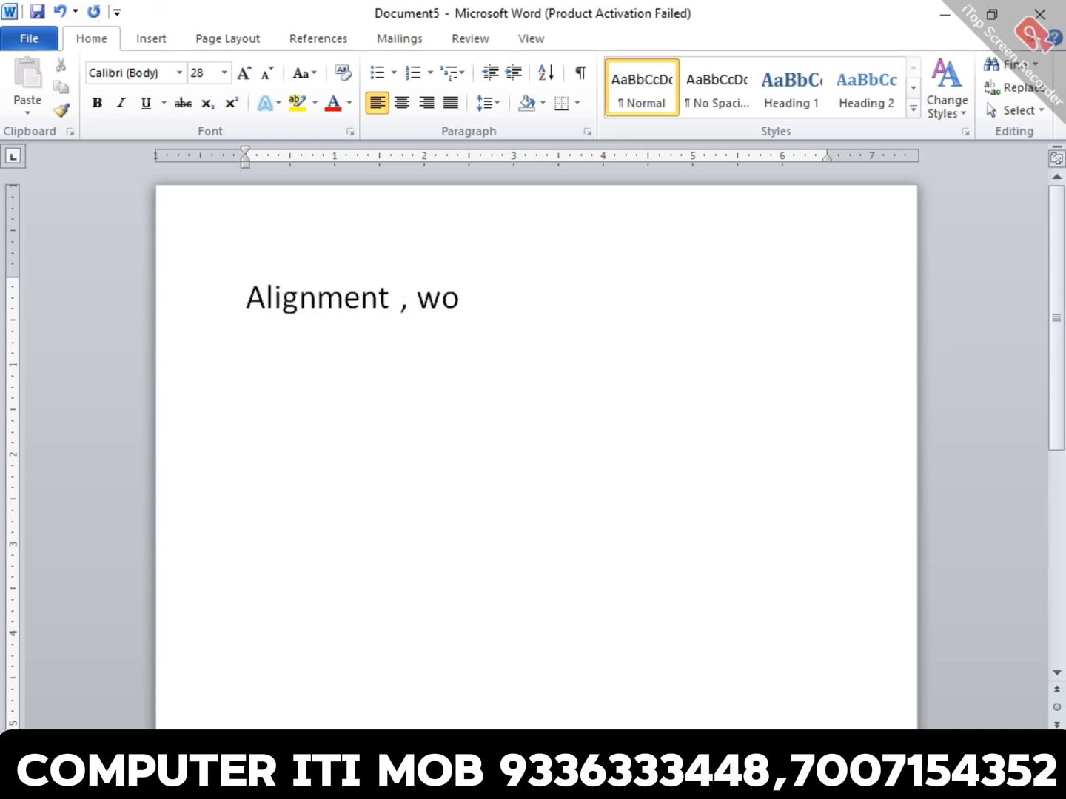
{"action": "type", "text": "rd war"}
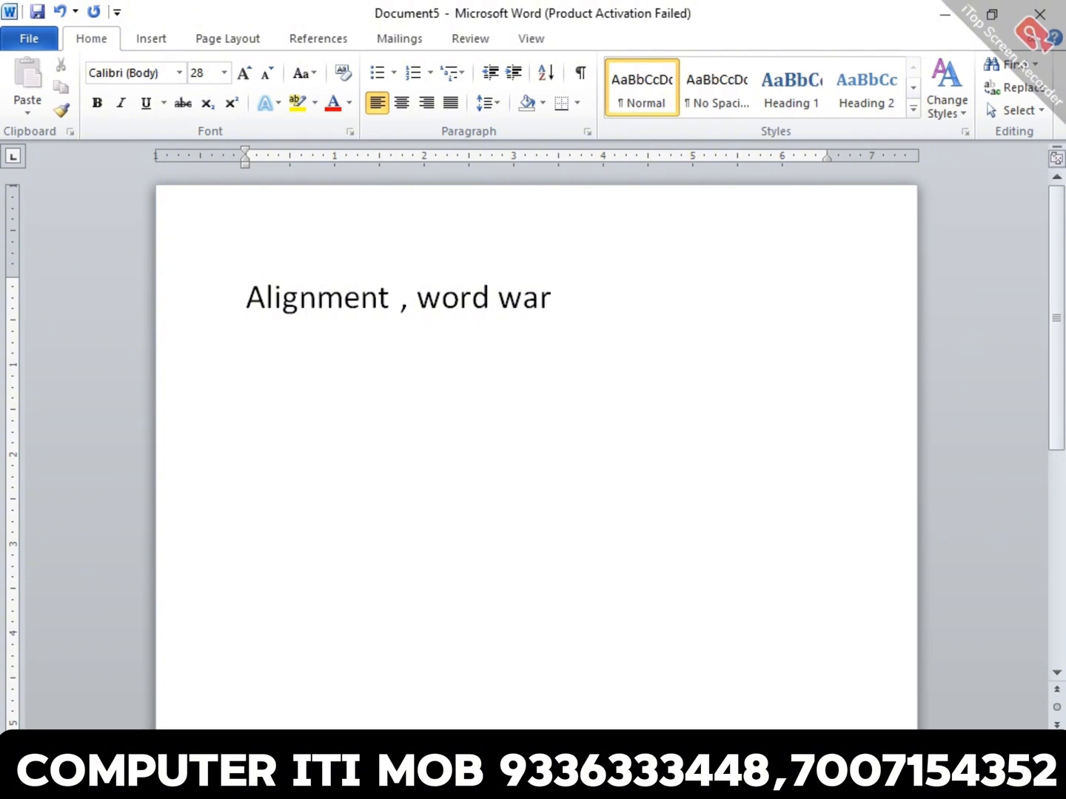
{"action": "key", "text": "BackSpace"}
{"action": "key", "text": "BackSpace"}
{"action": "type", "text": "rapp"}
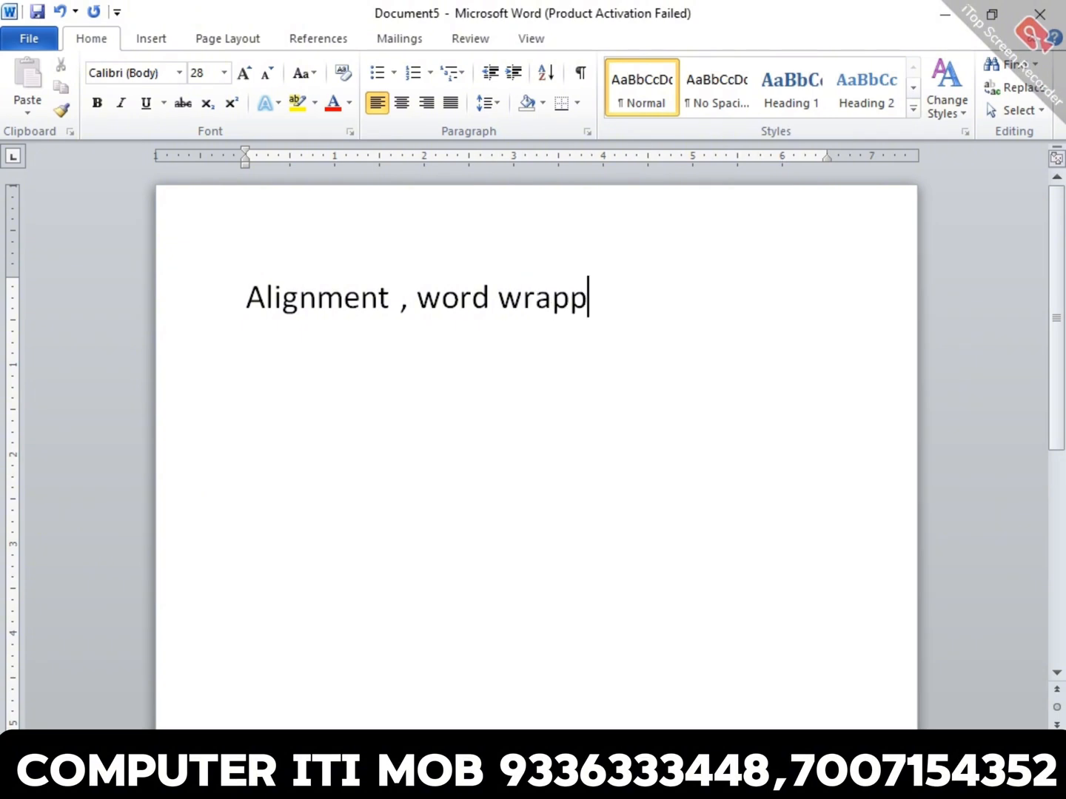
{"action": "type", "text": "ing"}
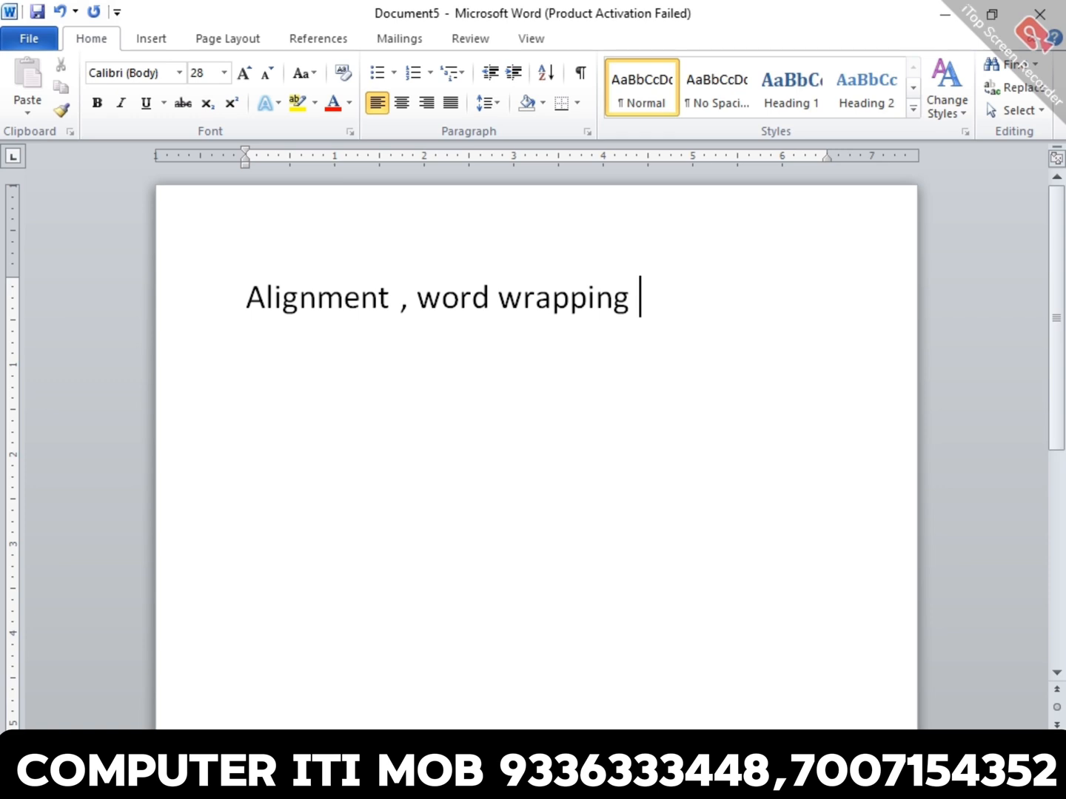
{"action": "type", "text": " , jus"}
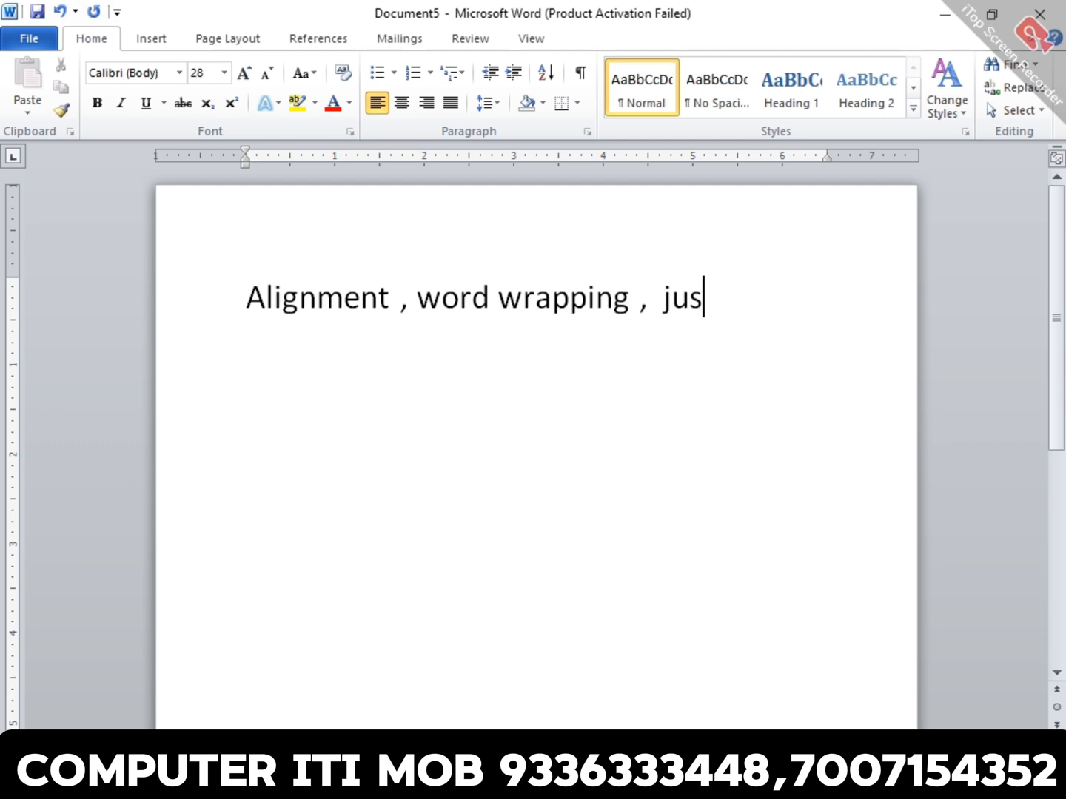
{"action": "type", "text": "i"}
{"action": "key", "text": "BackSpace"}
{"action": "type", "text": "tify"}
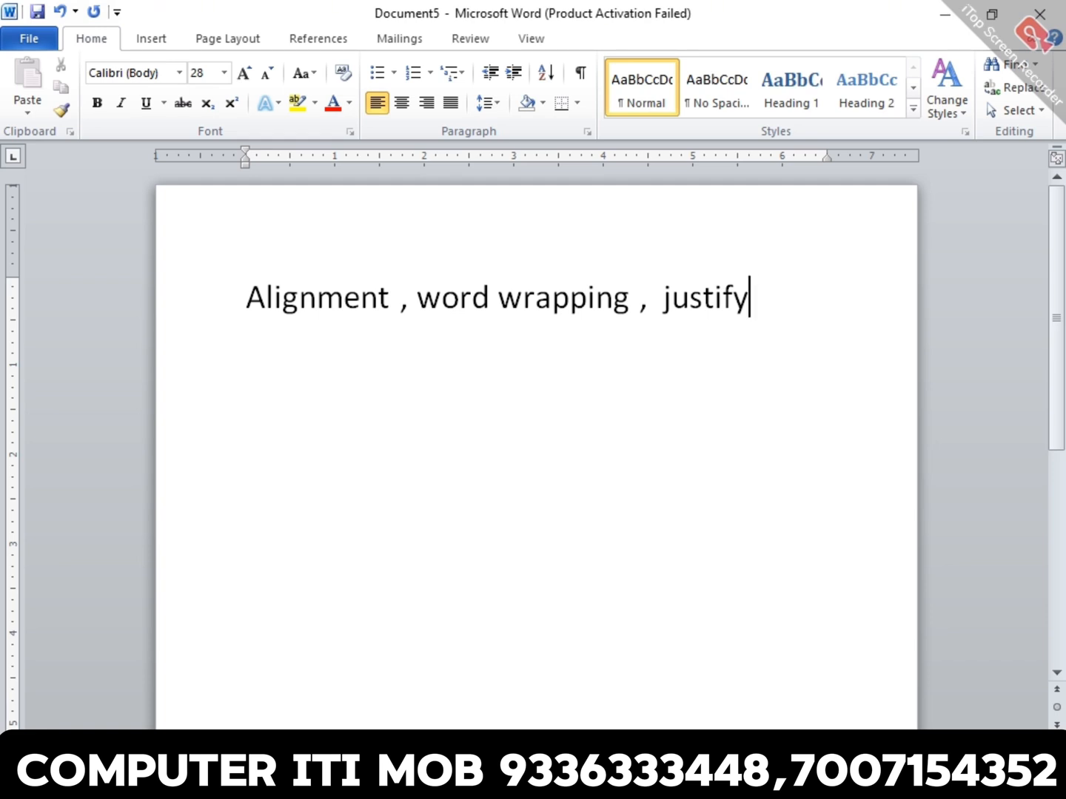
{"action": "key", "text": "Return"}
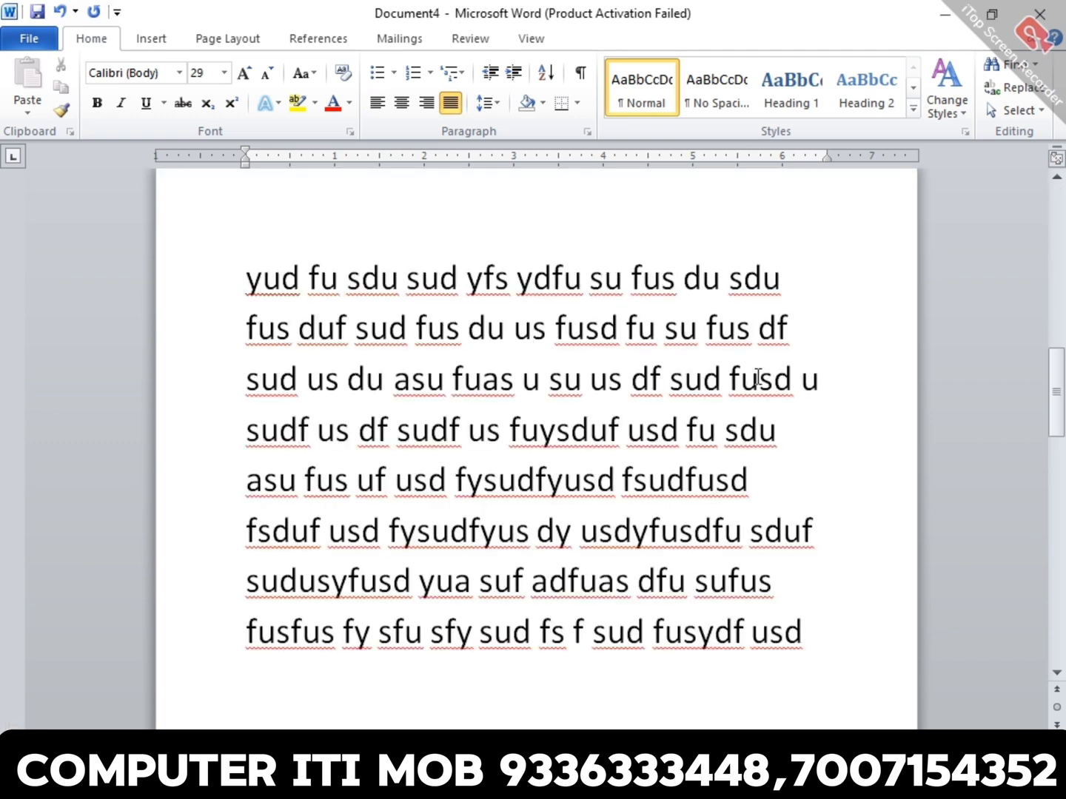
- Return to Document4 and insert empty lines above the "Word wrapping" heading so it moves with its paragraph onto the next page
{"action": "scroll", "coordinate": [976, 425], "scroll_direction": "up", "scroll_amount": 5}
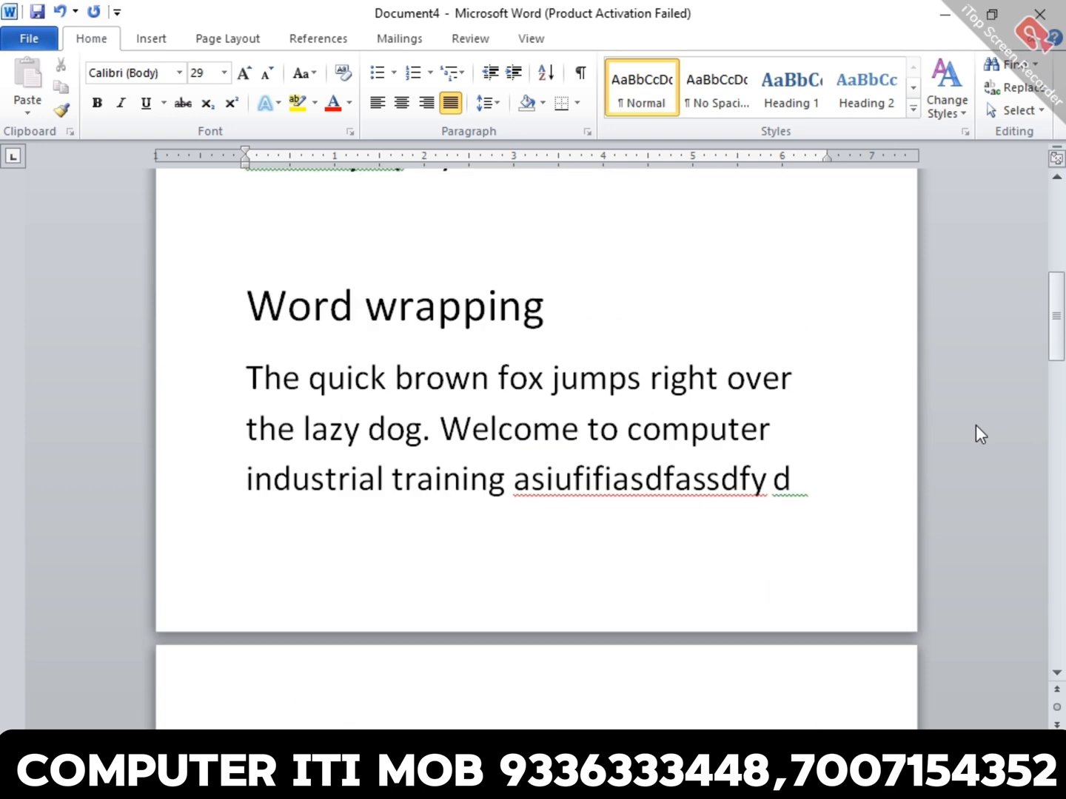
{"action": "triple_click", "coordinate": [664, 422]}
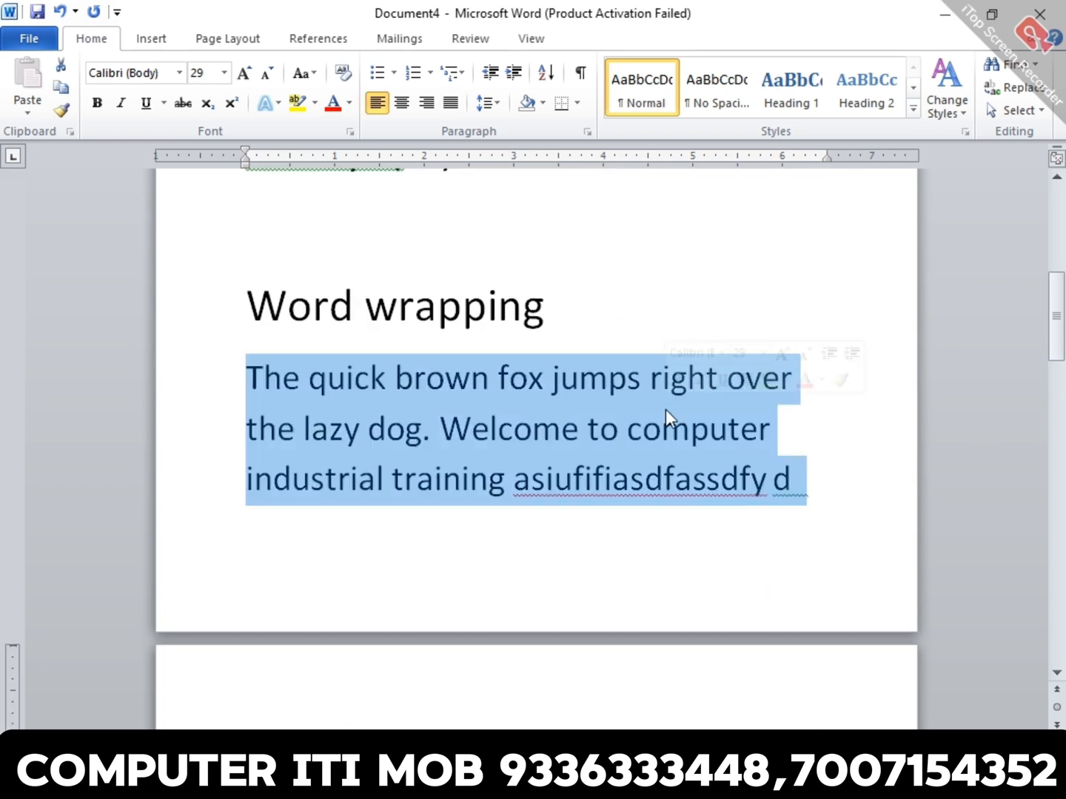
{"action": "left_click", "coordinate": [625, 266]}
{"action": "key", "text": "Return"}
{"action": "key", "text": "Return"}
{"action": "key", "text": "Return"}
{"action": "key", "text": "Return"}
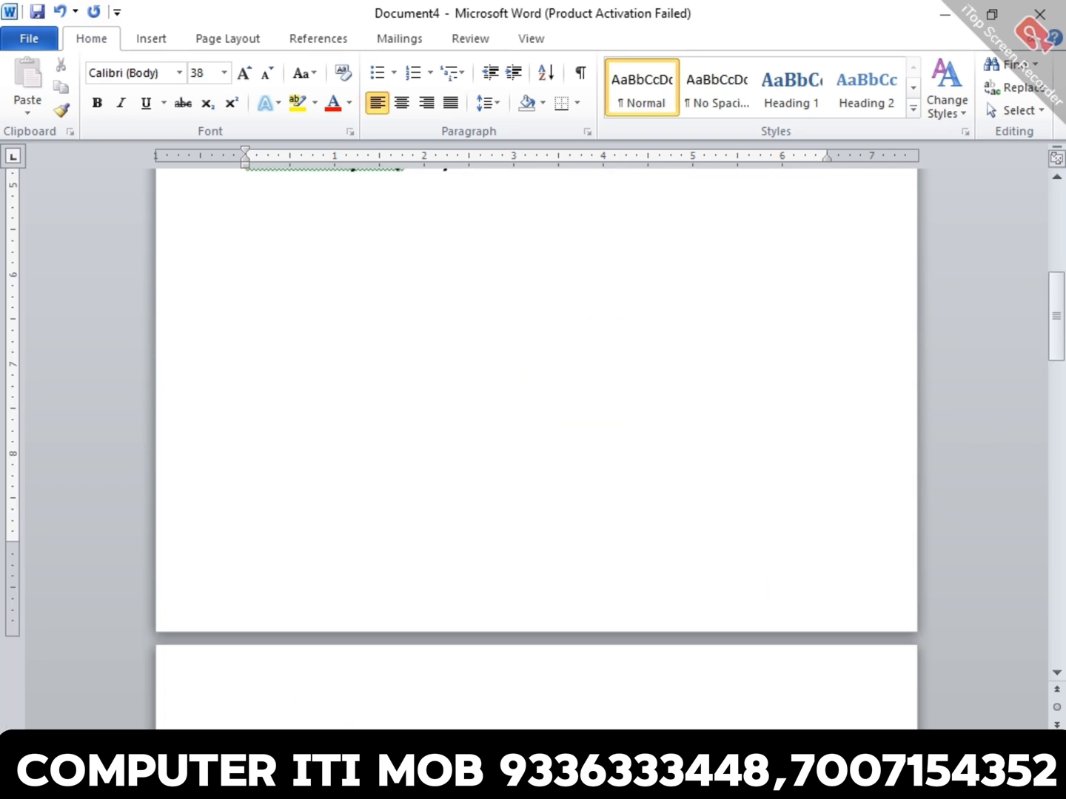
{"action": "scroll", "coordinate": [635, 261], "scroll_direction": "down", "scroll_amount": 6}
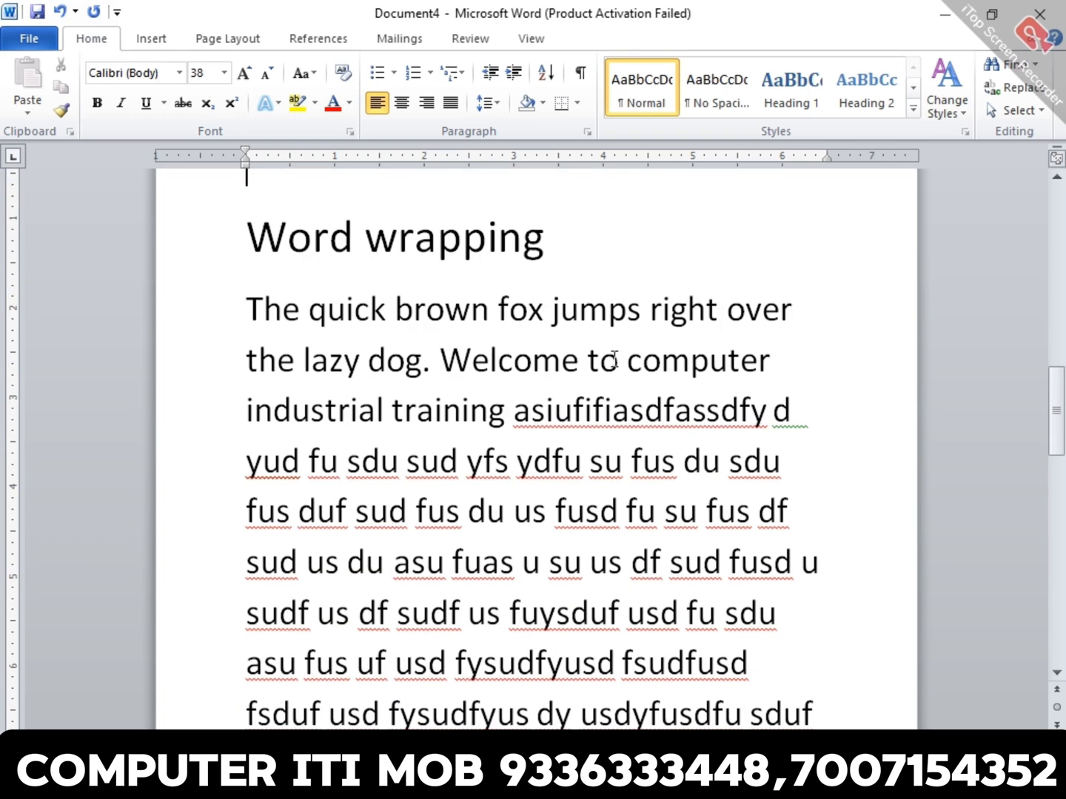
- Try centred and left alignment on the paragraph under the "Word wrapping" heading, and finish with it right-aligned
{"action": "triple_click", "coordinate": [614, 358]}
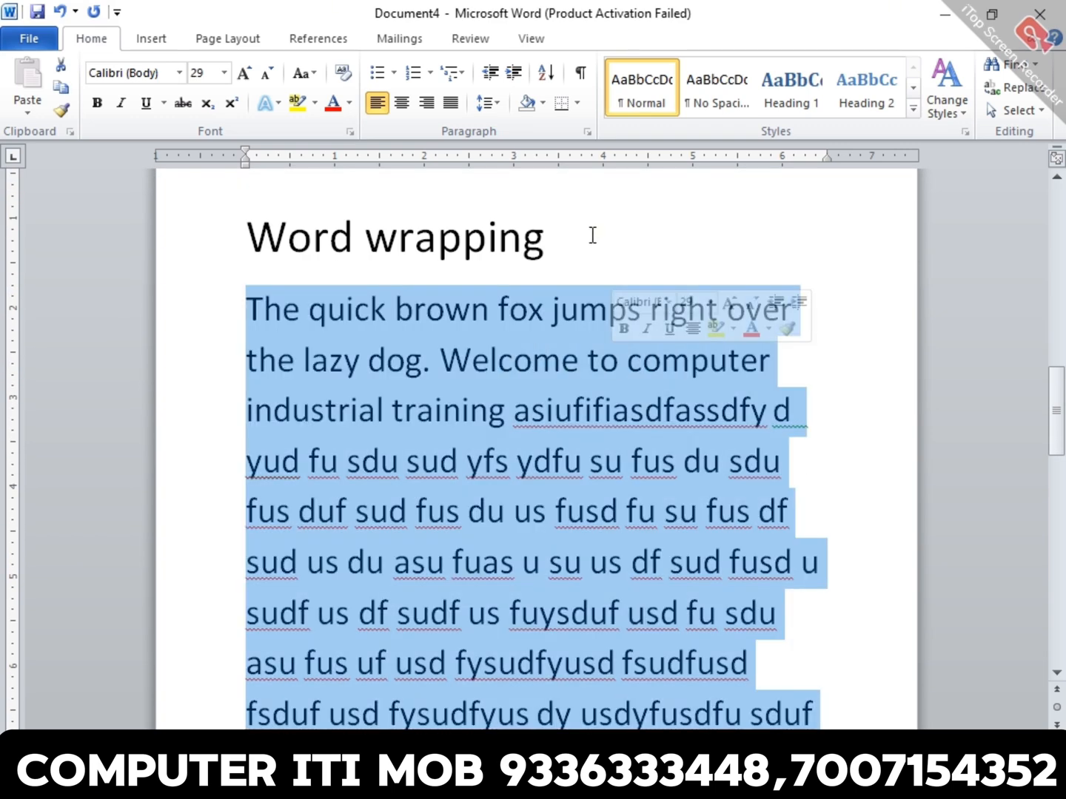
{"action": "left_click", "coordinate": [402, 104]}
{"action": "left_click", "coordinate": [854, 374]}
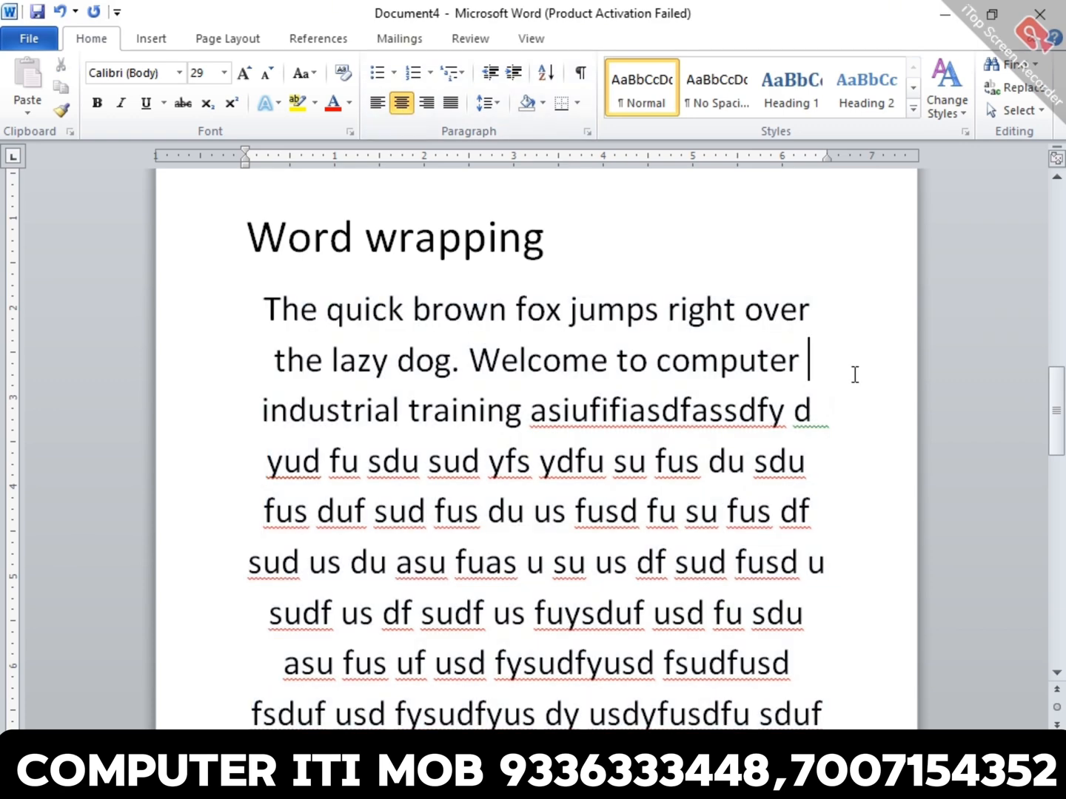
{"action": "triple_click", "coordinate": [734, 403]}
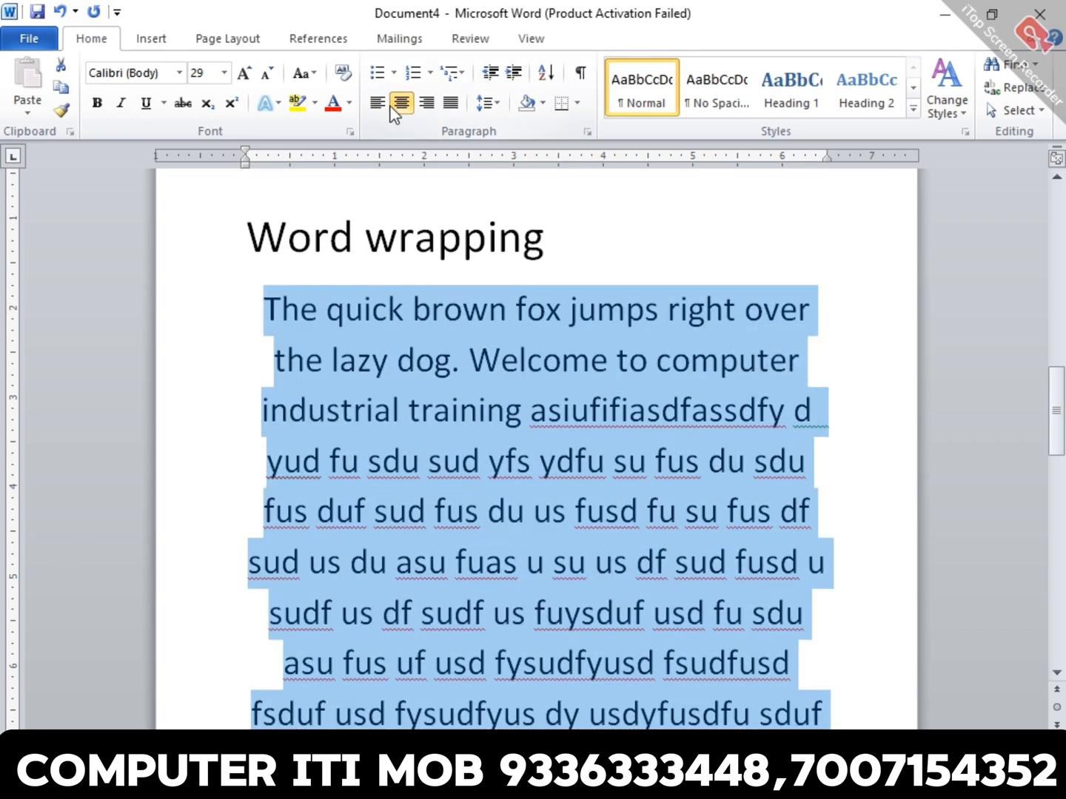
{"action": "left_click", "coordinate": [377, 104]}
{"action": "left_click", "coordinate": [397, 106]}
{"action": "left_click", "coordinate": [429, 104]}
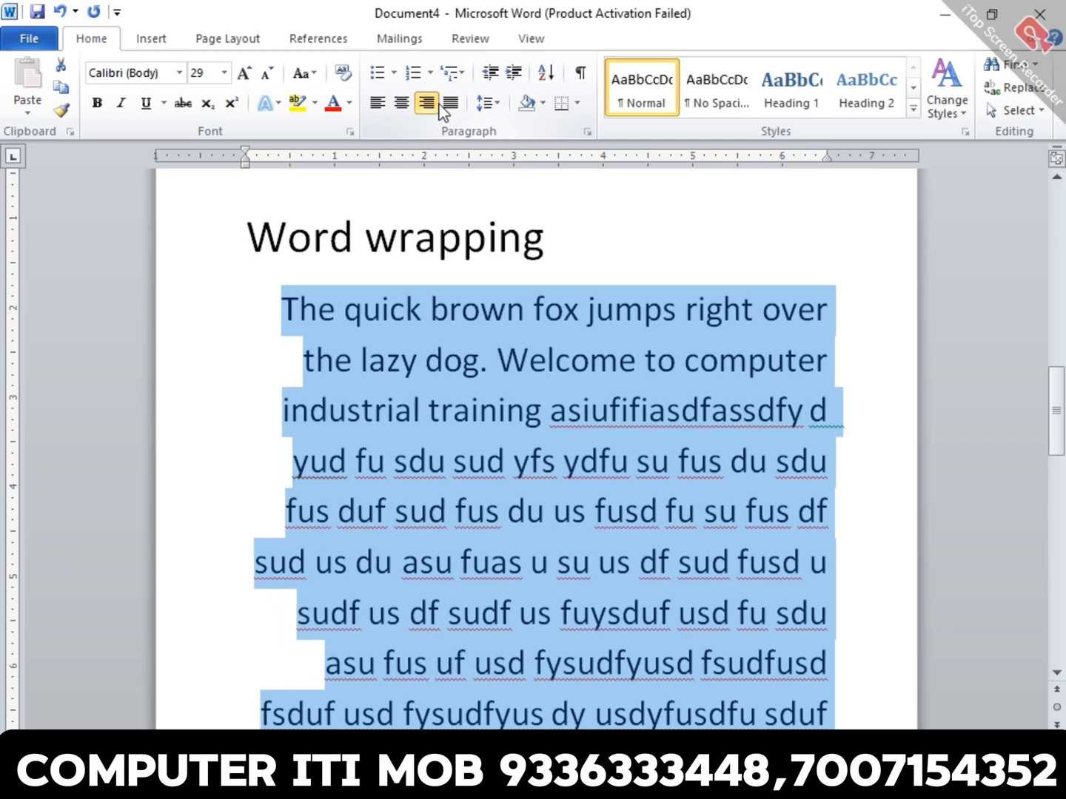
- Reduce the font size of the paragraph under "Word wrapping" to 19 and reselect the whole paragraph
{"action": "left_click", "coordinate": [644, 564]}
{"action": "triple_click", "coordinate": [622, 462]}
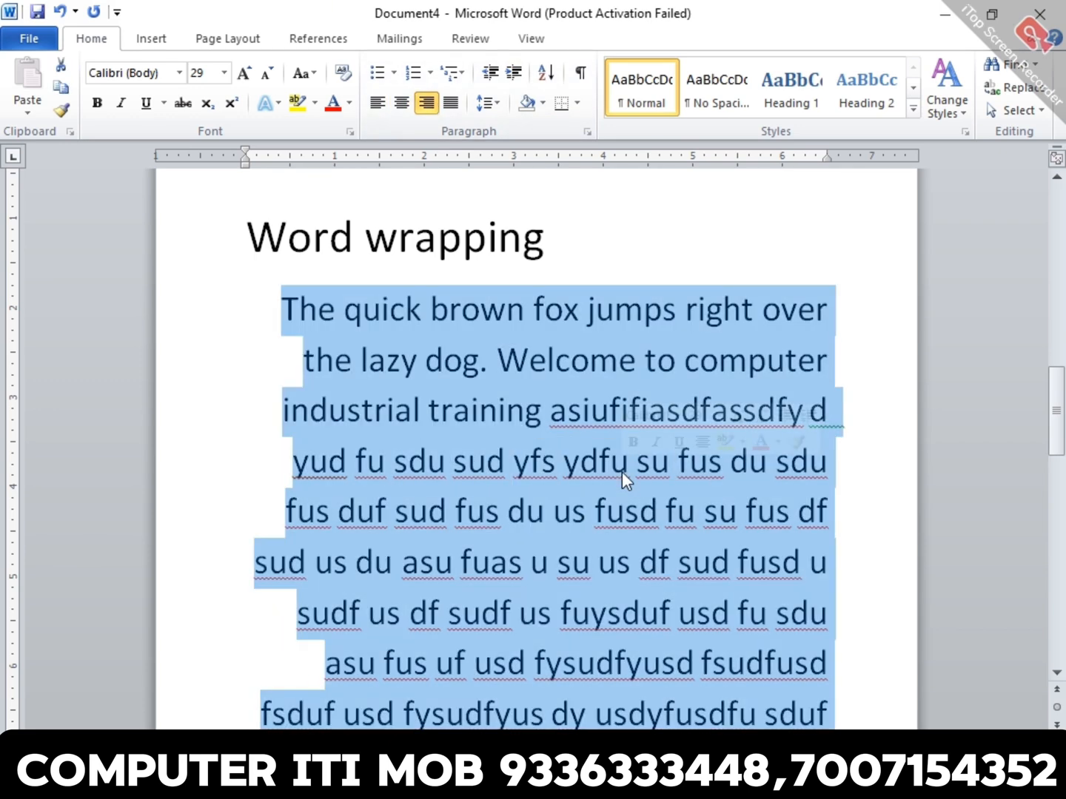
{"action": "key", "text": "ctrl+shift+less"}
{"action": "key", "text": "ctrl+shift+less"}
{"action": "key", "text": "ctrl+shift+less"}
{"action": "key", "text": "ctrl+shift+less"}
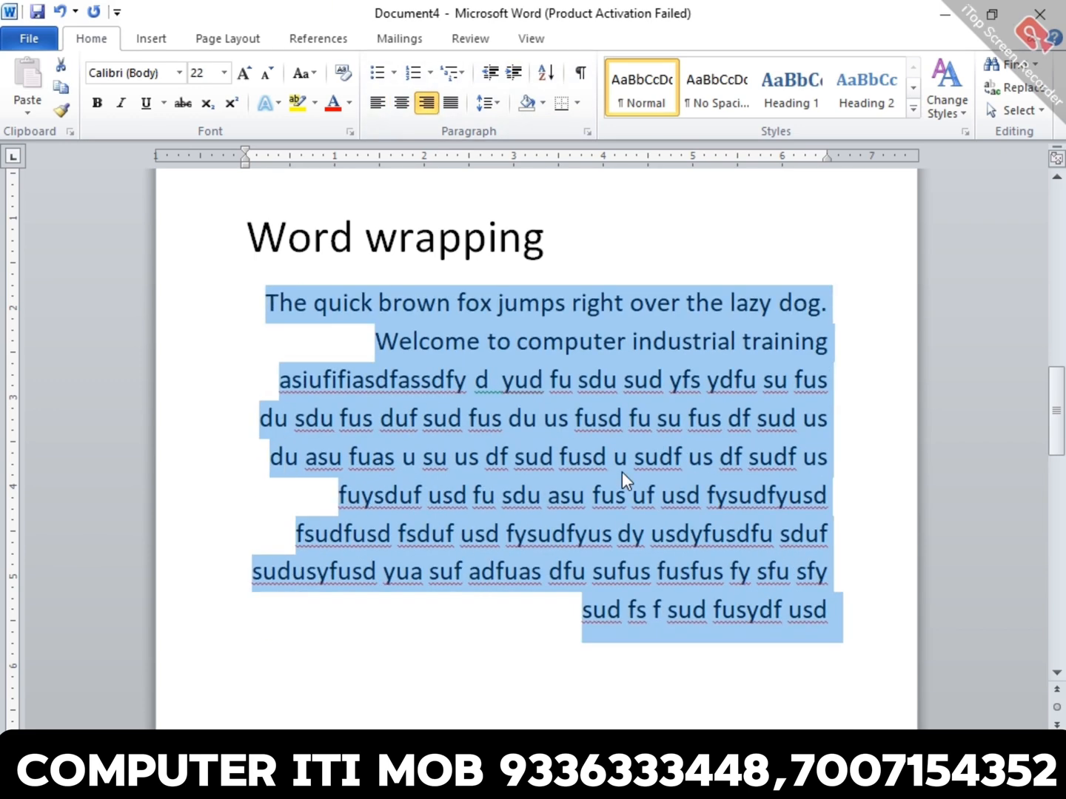
{"action": "key", "text": "ctrl+bracketleft"}
{"action": "key", "text": "ctrl+bracketleft"}
{"action": "key", "text": "ctrl+bracketleft"}
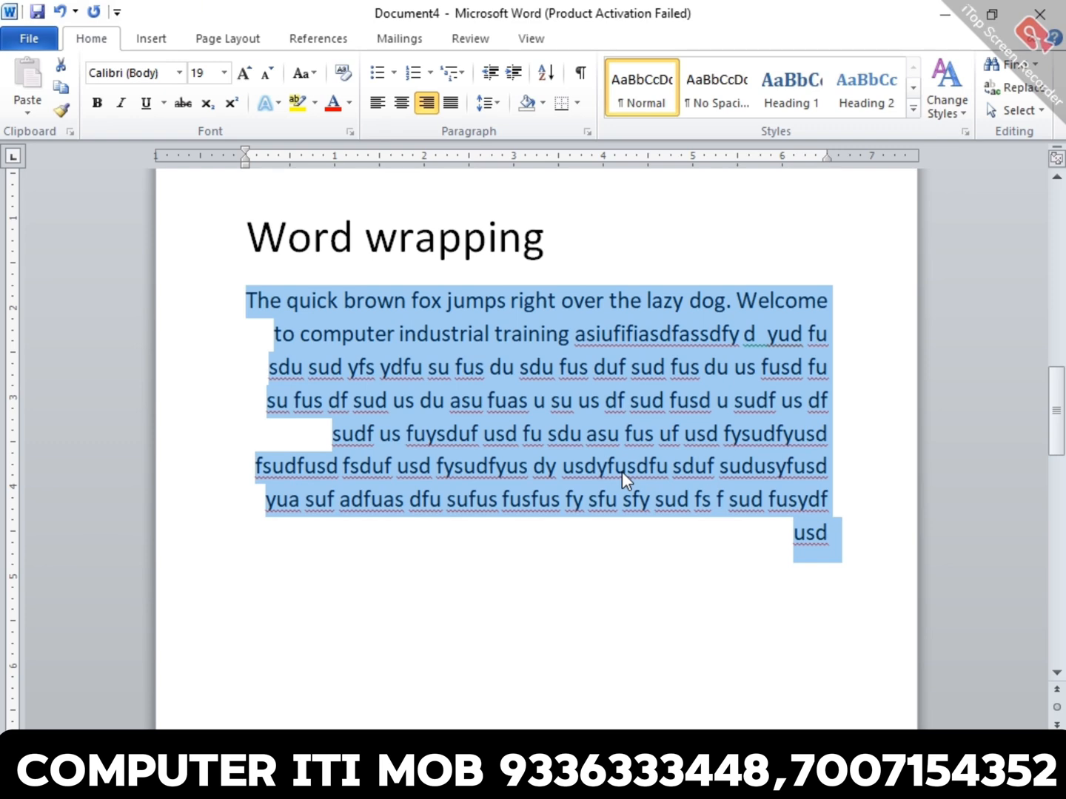
{"action": "left_click", "coordinate": [638, 661]}
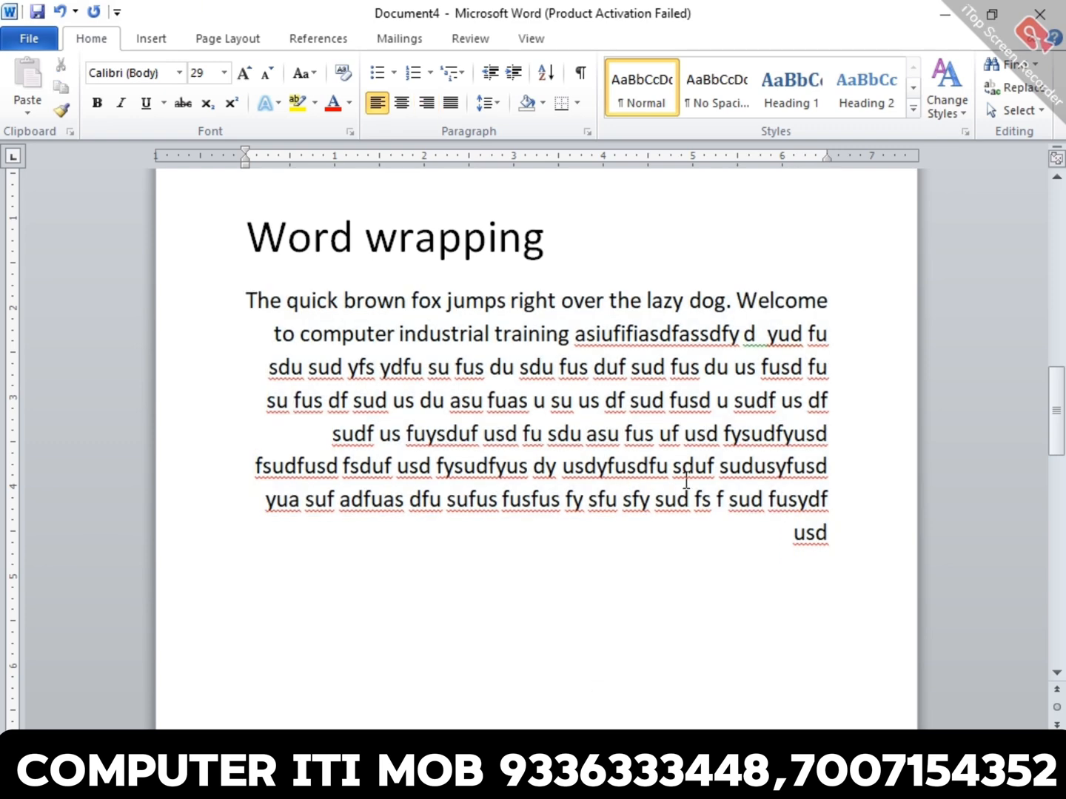
{"action": "triple_click", "coordinate": [681, 416]}
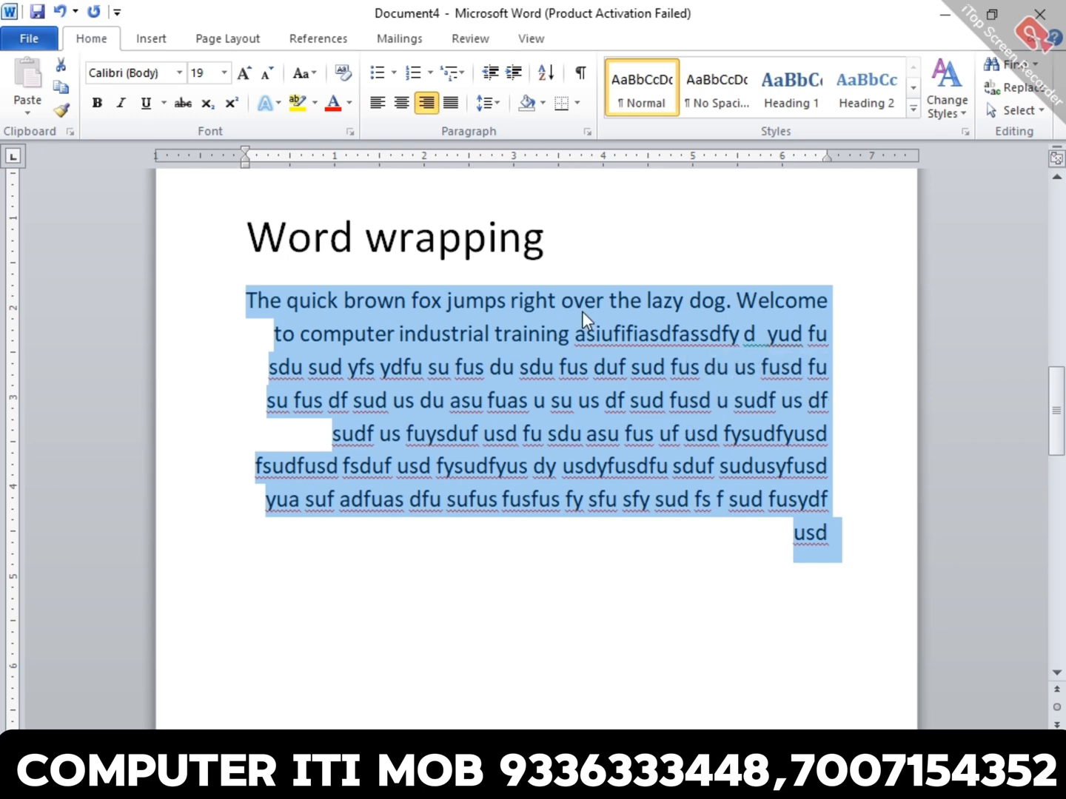
- Centre the paragraph under "Word wrapping", and try the heading centred and left-aligned, finishing with the heading right-aligned
{"action": "left_click", "coordinate": [403, 104]}
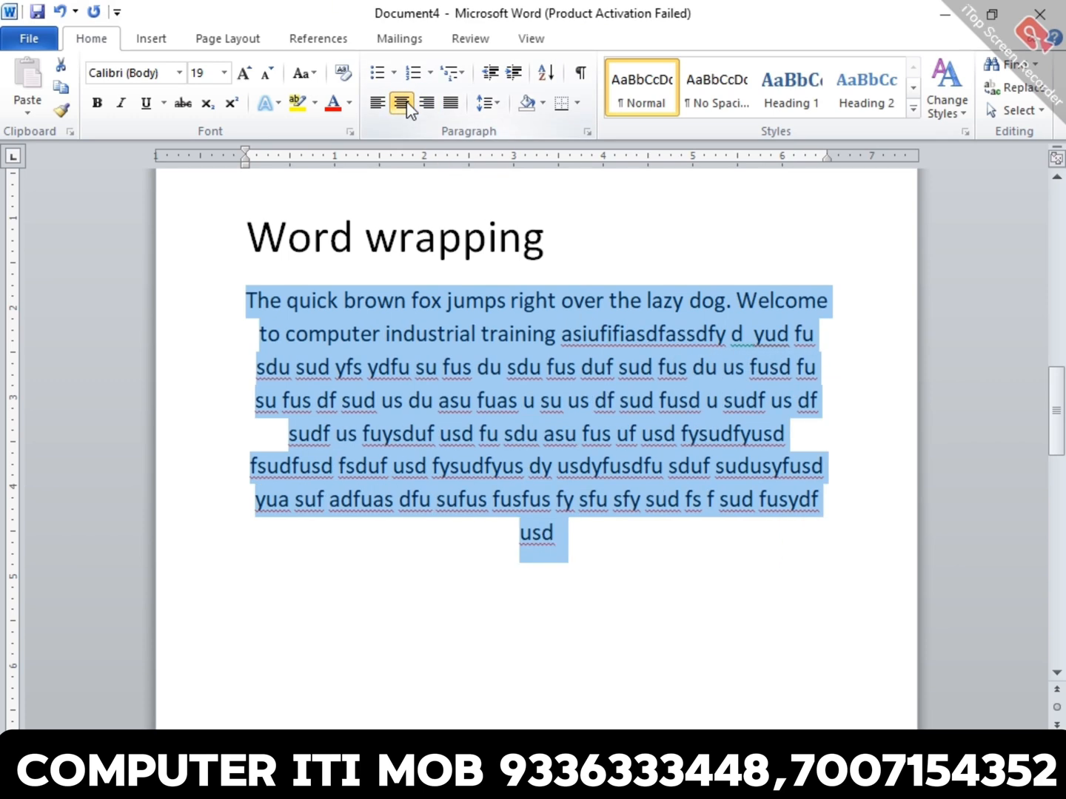
{"action": "left_click", "coordinate": [580, 400]}
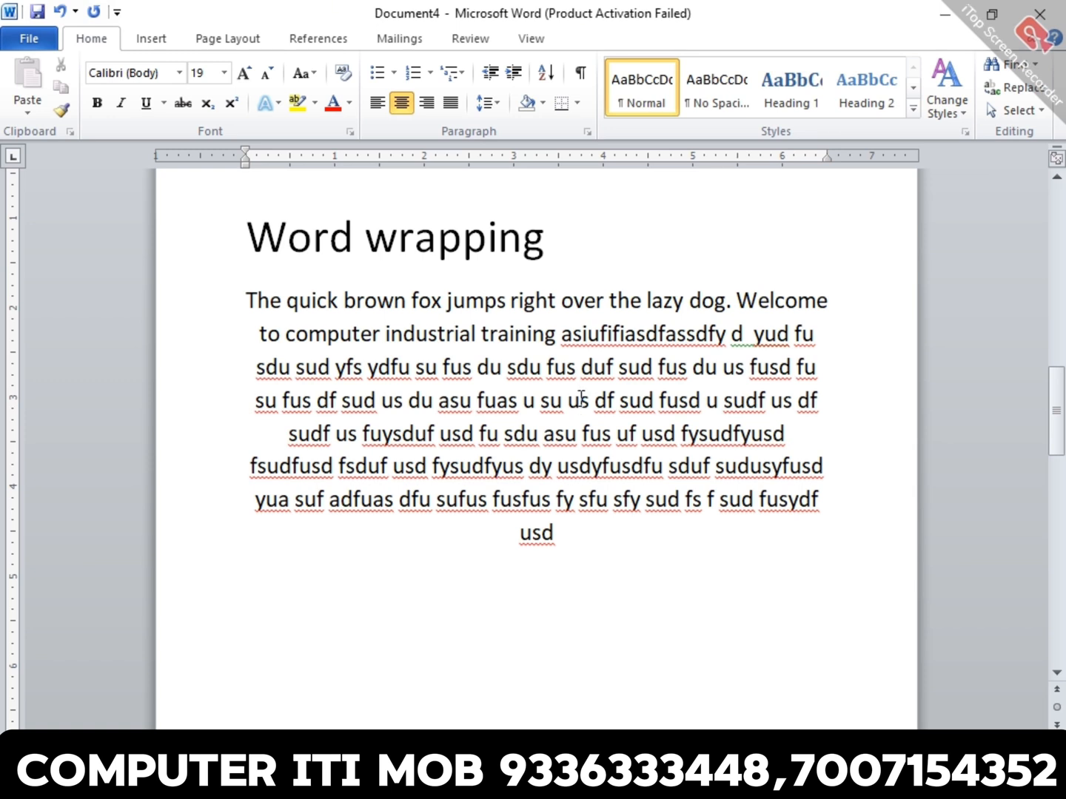
{"action": "left_click", "coordinate": [330, 239]}
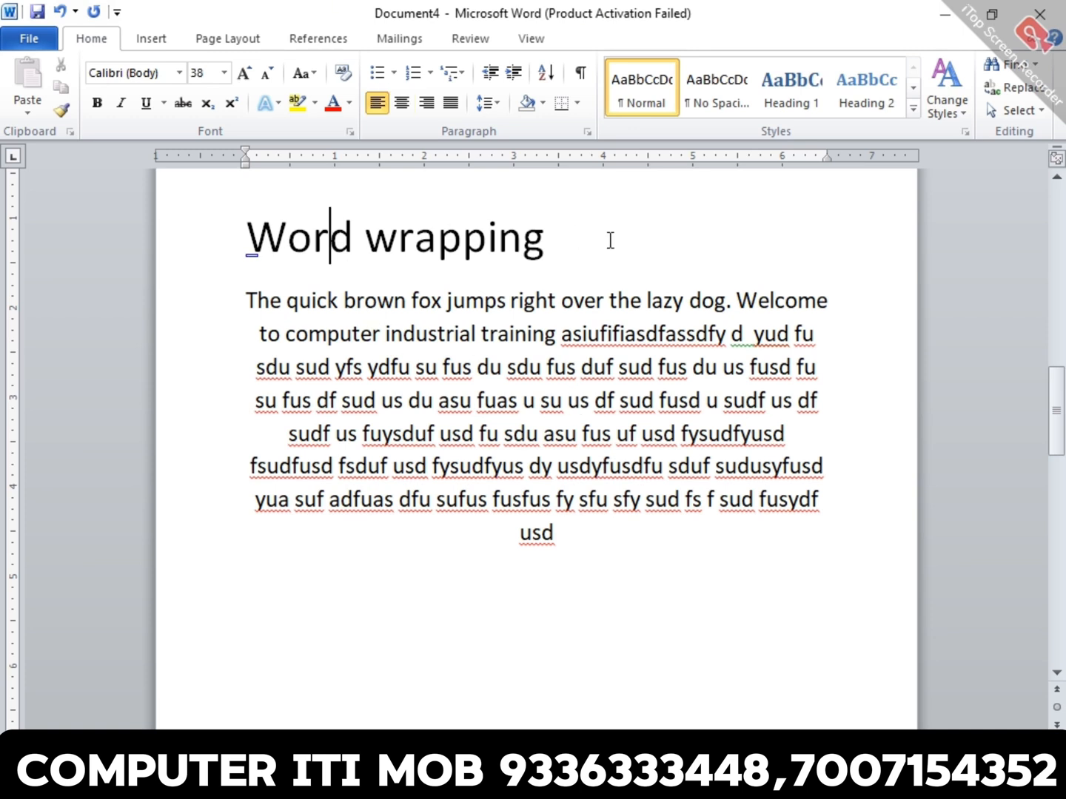
{"action": "key", "text": "ctrl+e"}
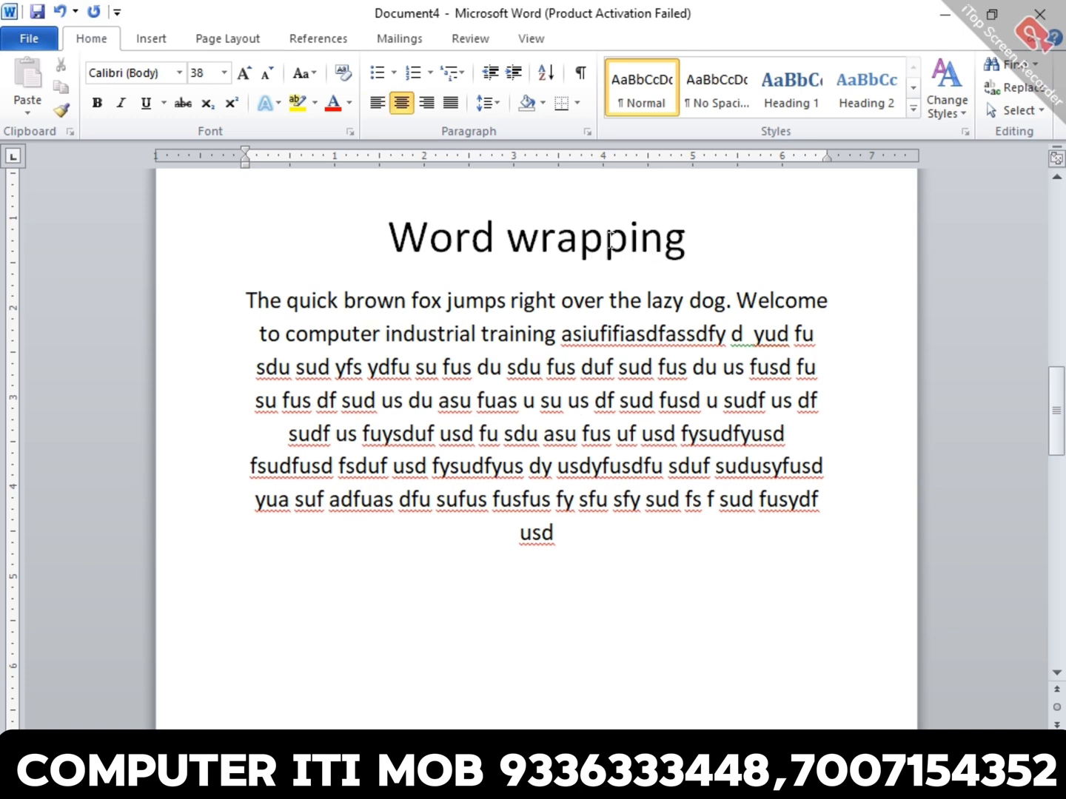
{"action": "key", "text": "ctrl+l"}
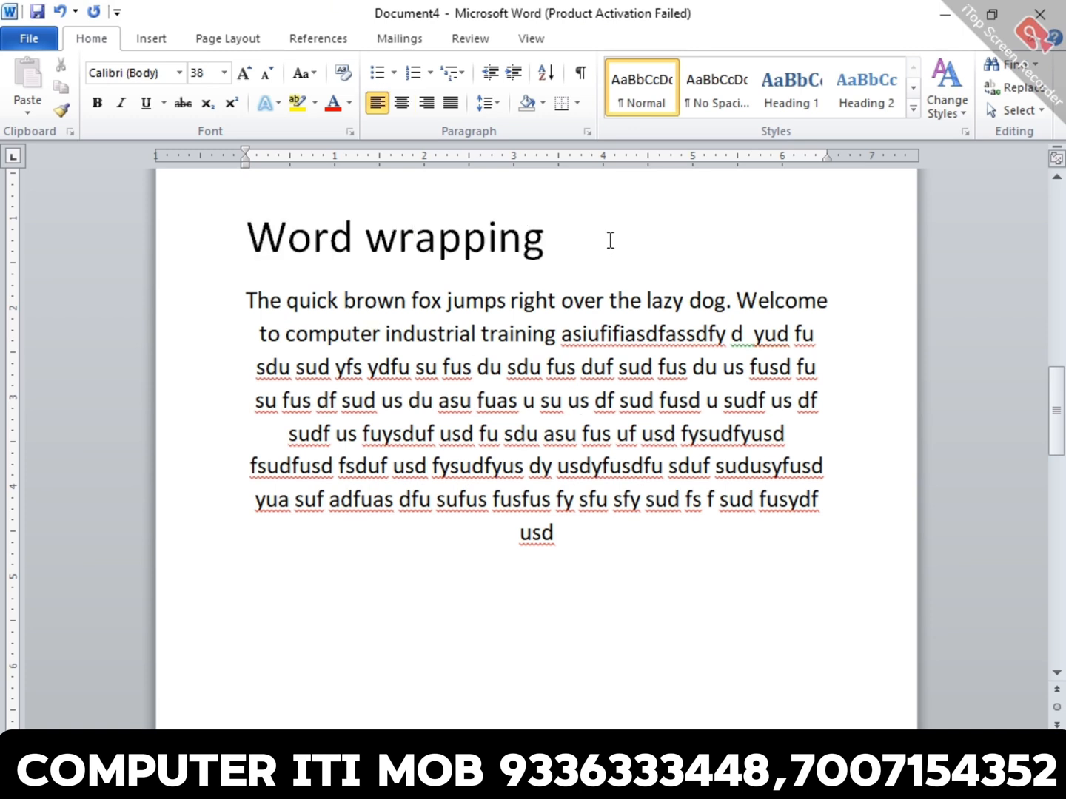
{"action": "key", "text": "ctrl+r"}
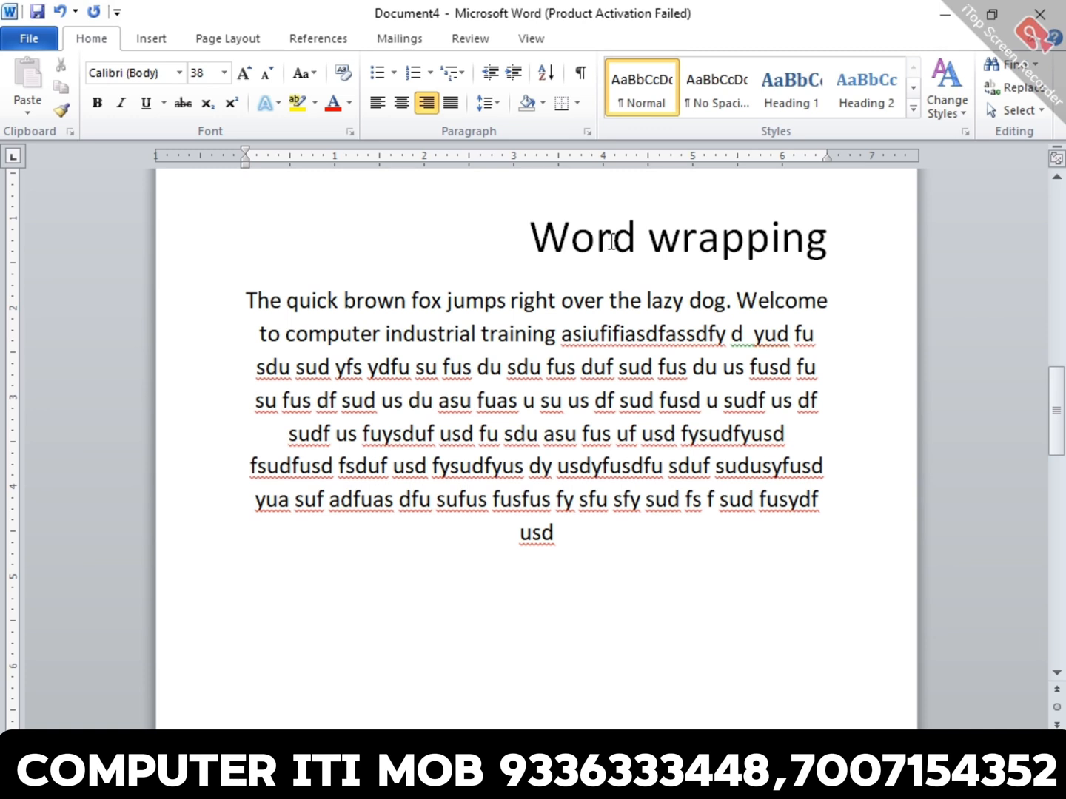
- Justify the paragraph under "Word wrapping", and try the heading centred before aligning it left
{"action": "triple_click", "coordinate": [649, 335]}
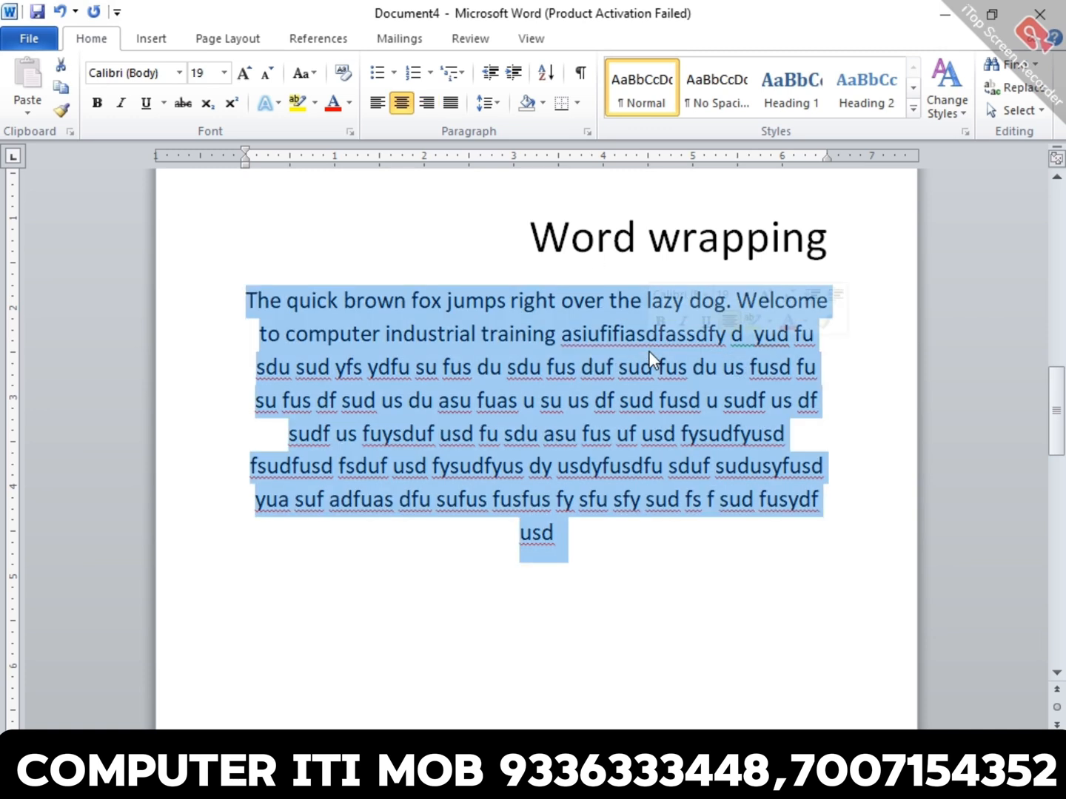
{"action": "key", "text": "ctrl+j"}
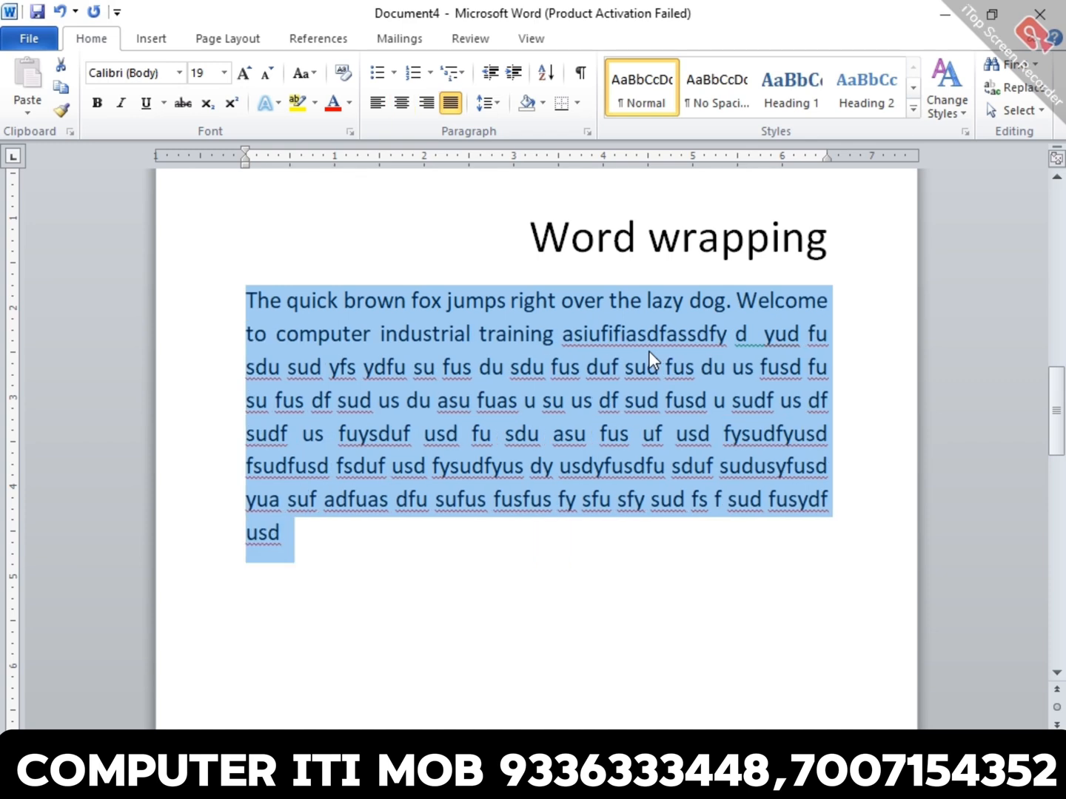
{"action": "triple_click", "coordinate": [780, 237]}
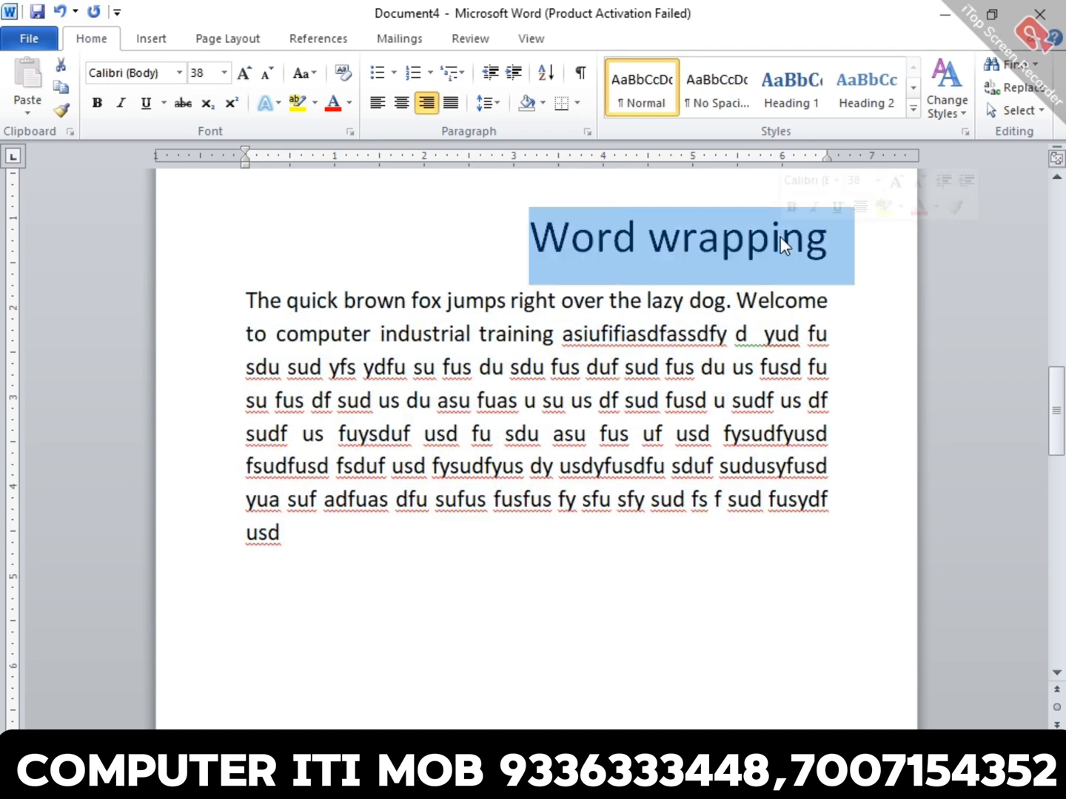
{"action": "key", "text": "ctrl+e"}
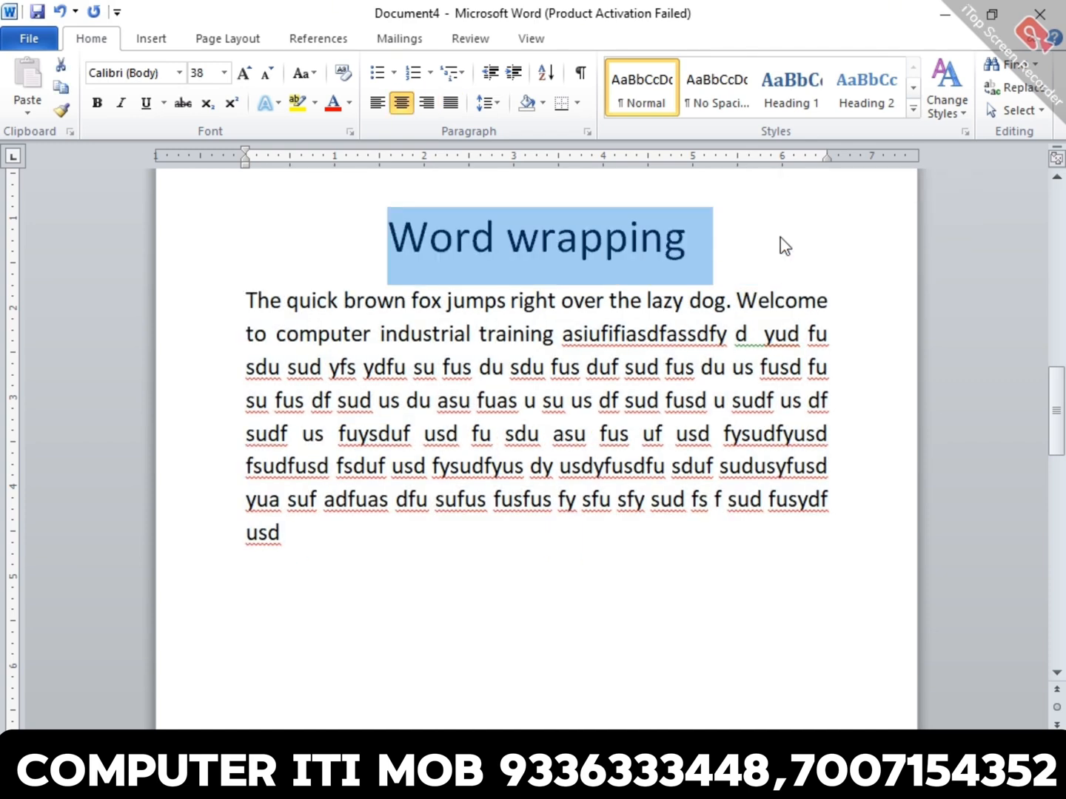
{"action": "key", "text": "ctrl+l"}
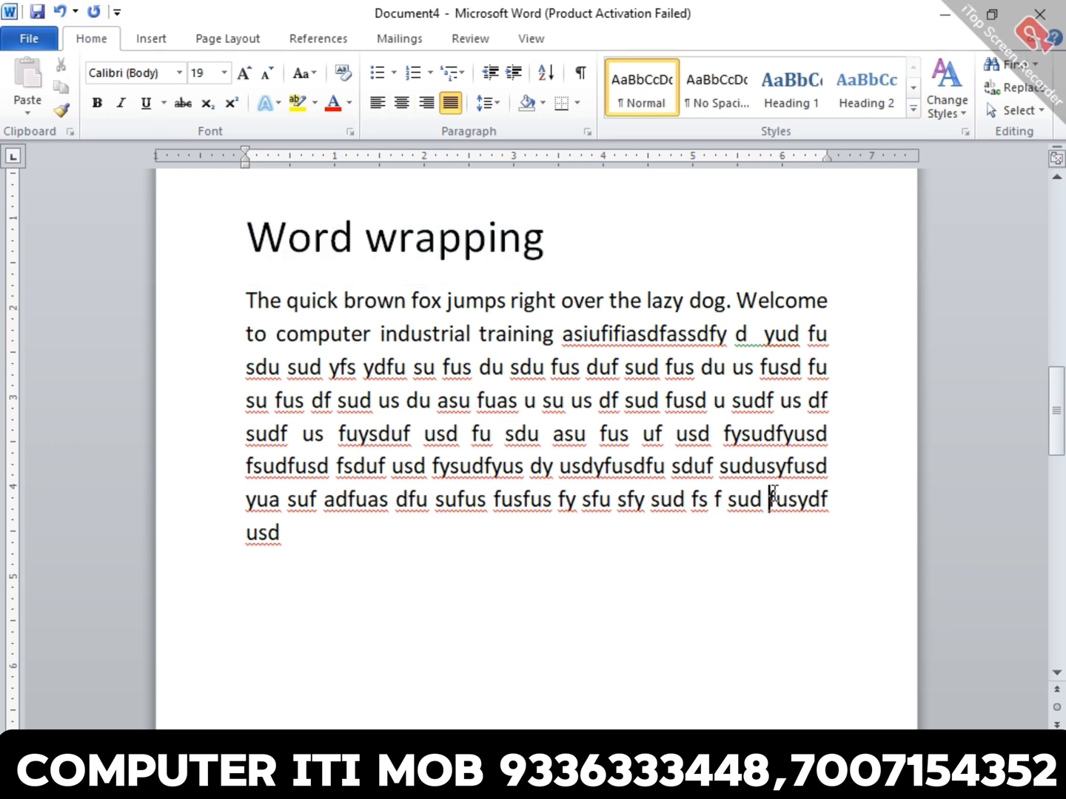
- Set the line spacing of the paragraph under "Word wrapping" to Single in the Paragraph settings
{"action": "triple_click", "coordinate": [771, 454]}
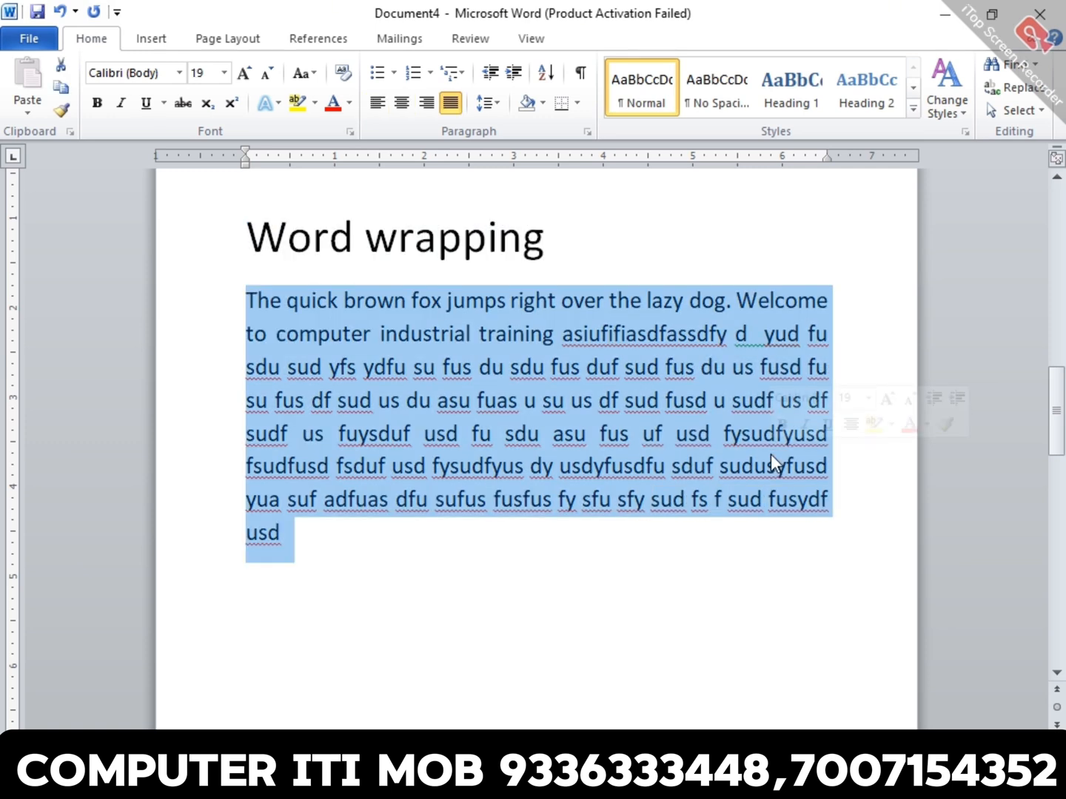
{"action": "left_click", "coordinate": [587, 132]}
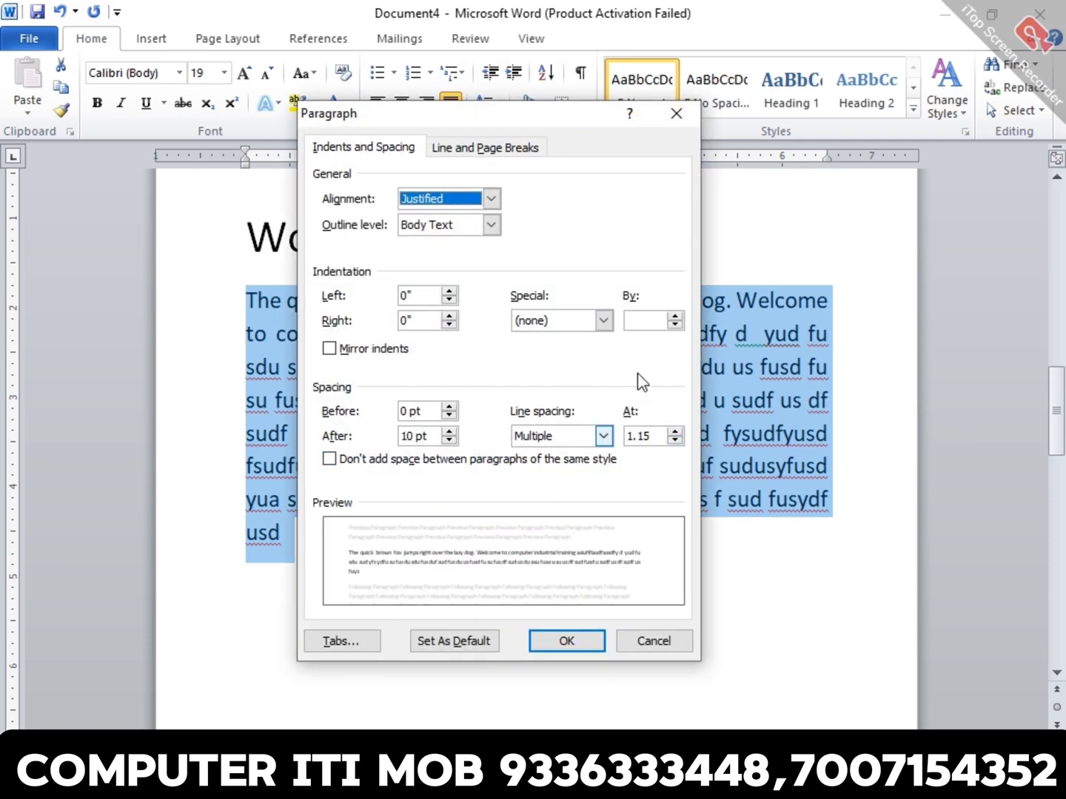
{"action": "left_click", "coordinate": [579, 440]}
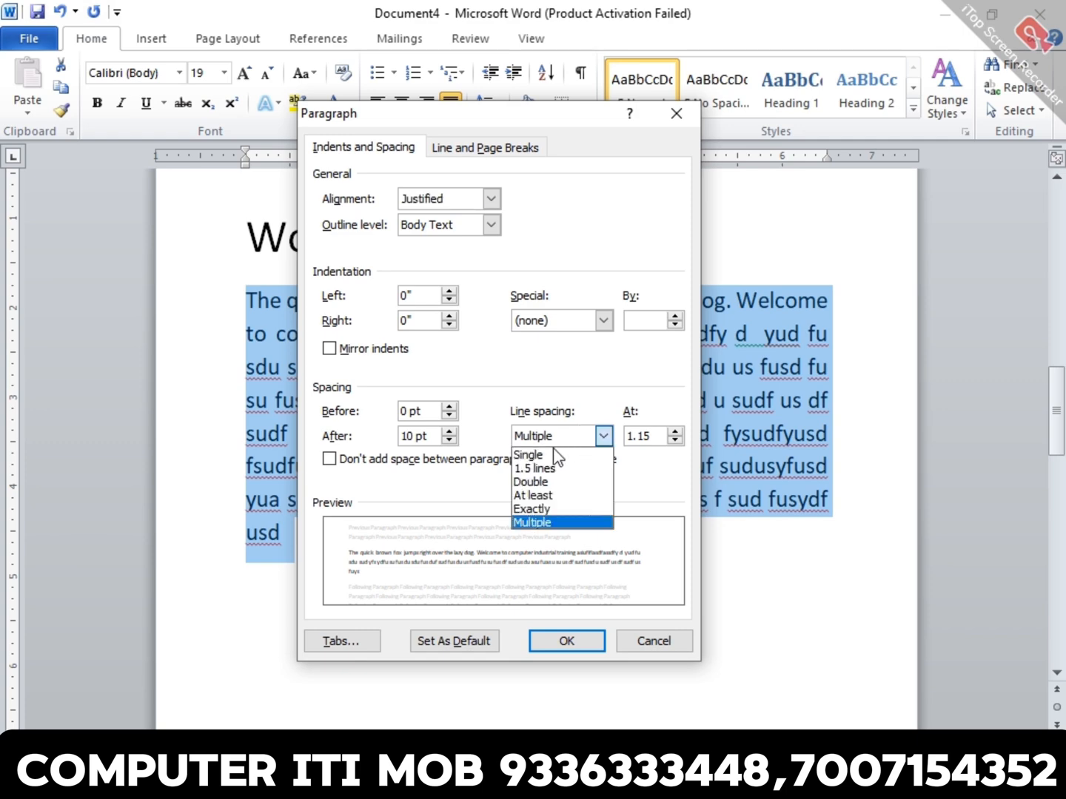
{"action": "left_click", "coordinate": [551, 453]}
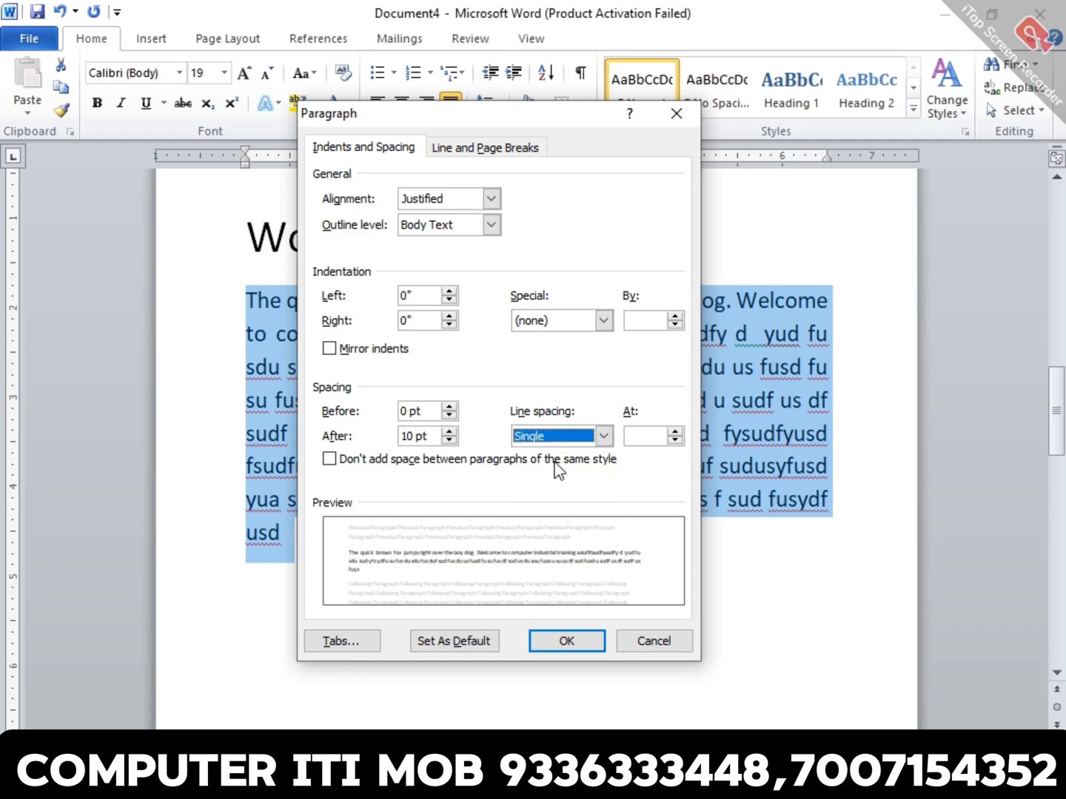
{"action": "left_click", "coordinate": [566, 641]}
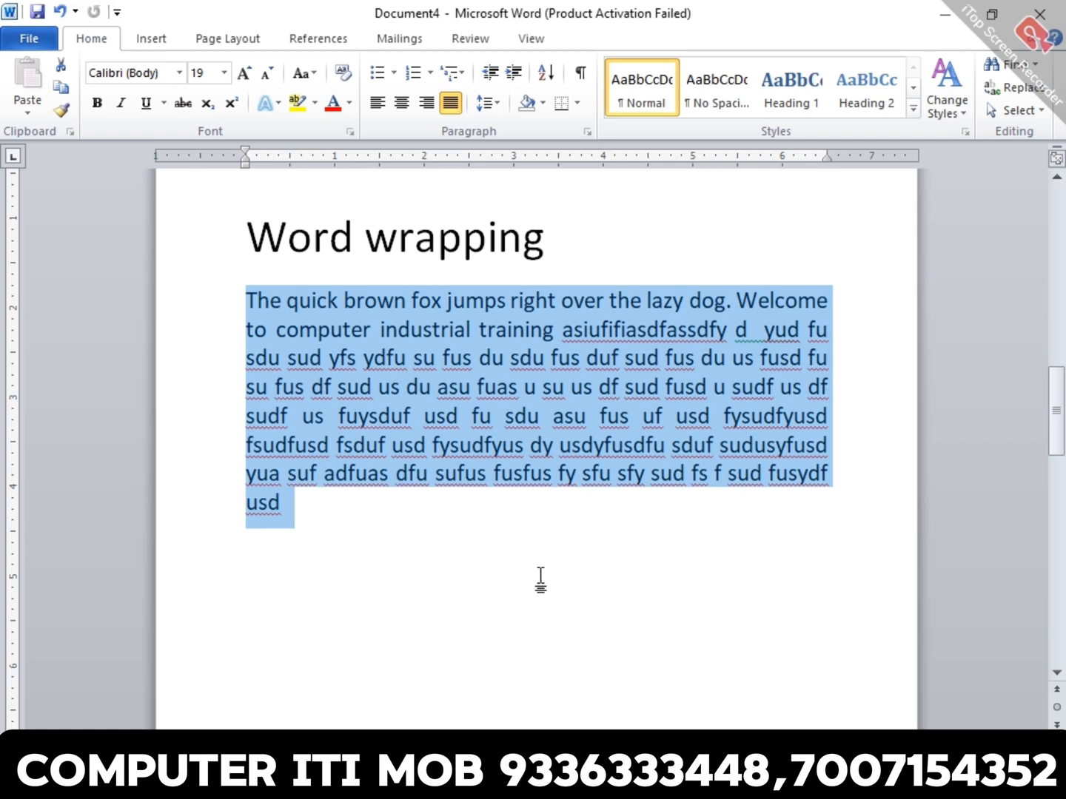
{"action": "left_click", "coordinate": [553, 351]}
{"action": "triple_click", "coordinate": [562, 362]}
{"action": "left_click", "coordinate": [587, 132]}
{"action": "left_click", "coordinate": [571, 438]}
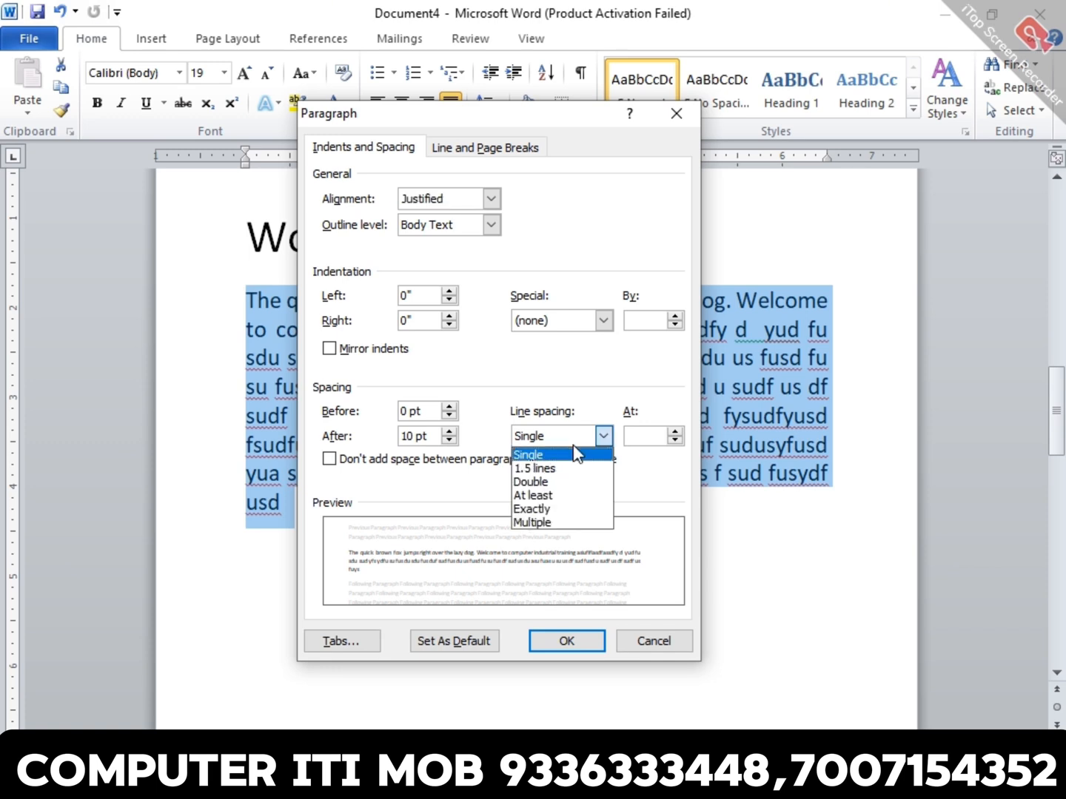
{"action": "left_click", "coordinate": [584, 522]}
{"action": "left_click", "coordinate": [649, 435]}
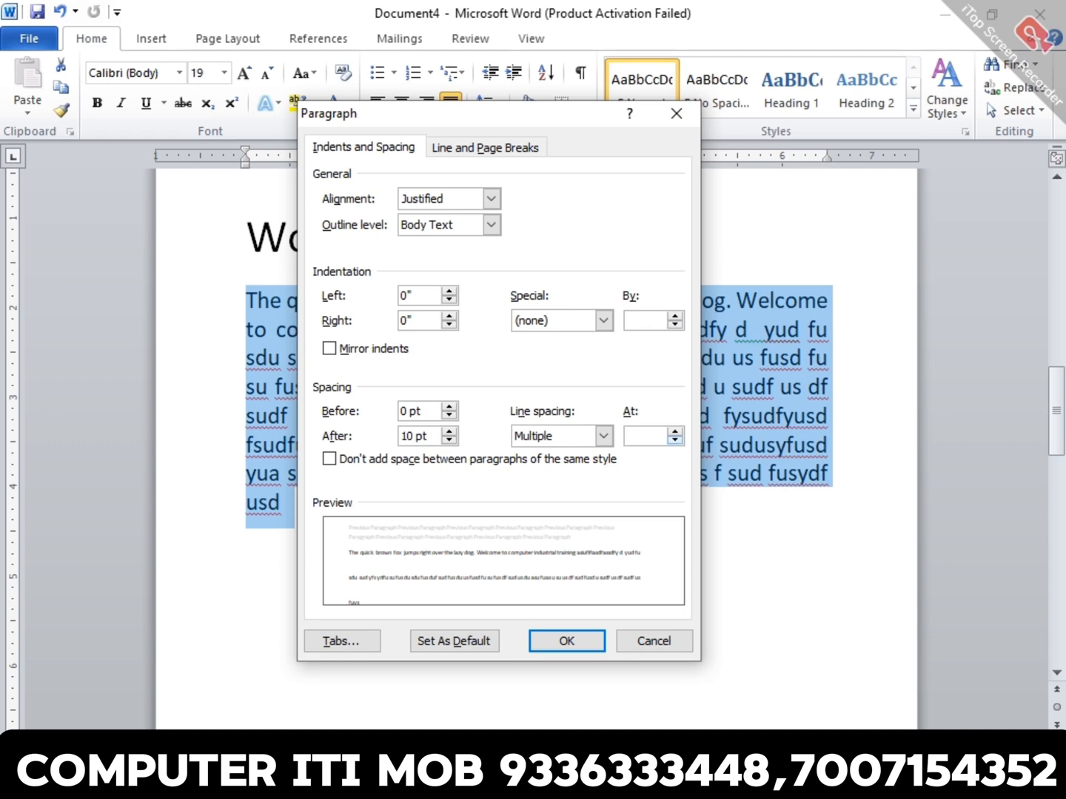
{"action": "key", "text": "Escape"}
{"action": "scroll", "coordinate": [675, 442], "scroll_direction": "up", "scroll_amount": 12}
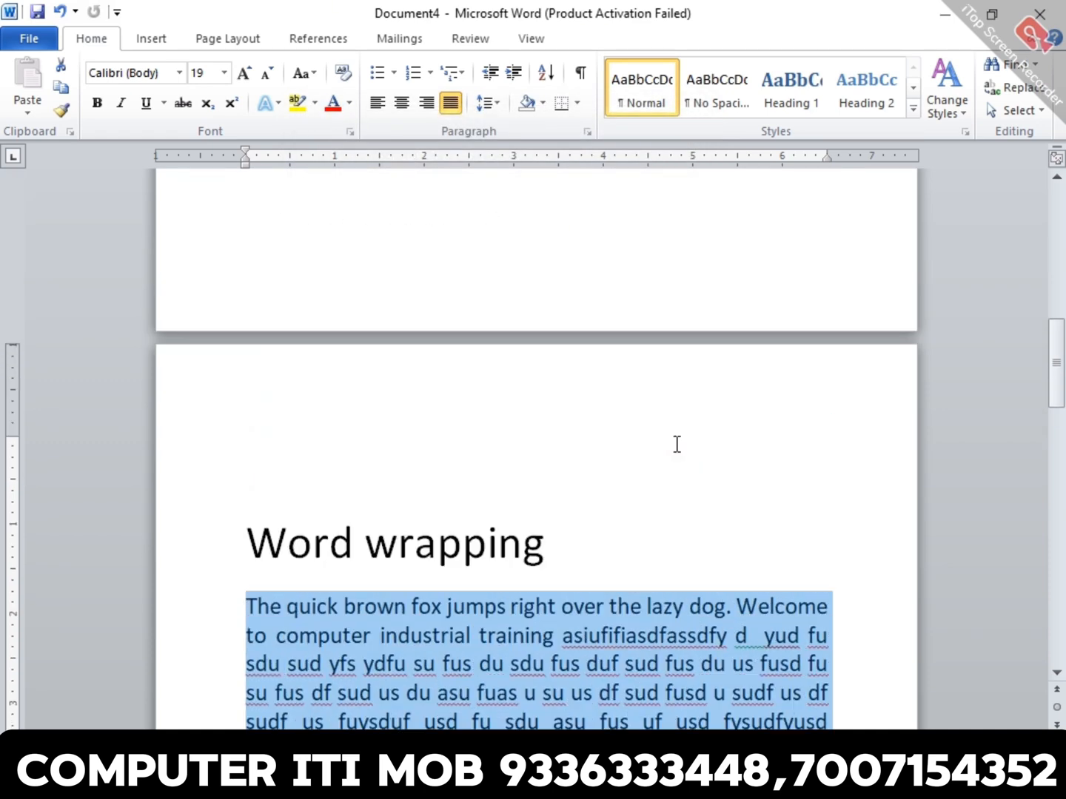
{"action": "scroll", "coordinate": [676, 444], "scroll_direction": "down", "scroll_amount": 10}
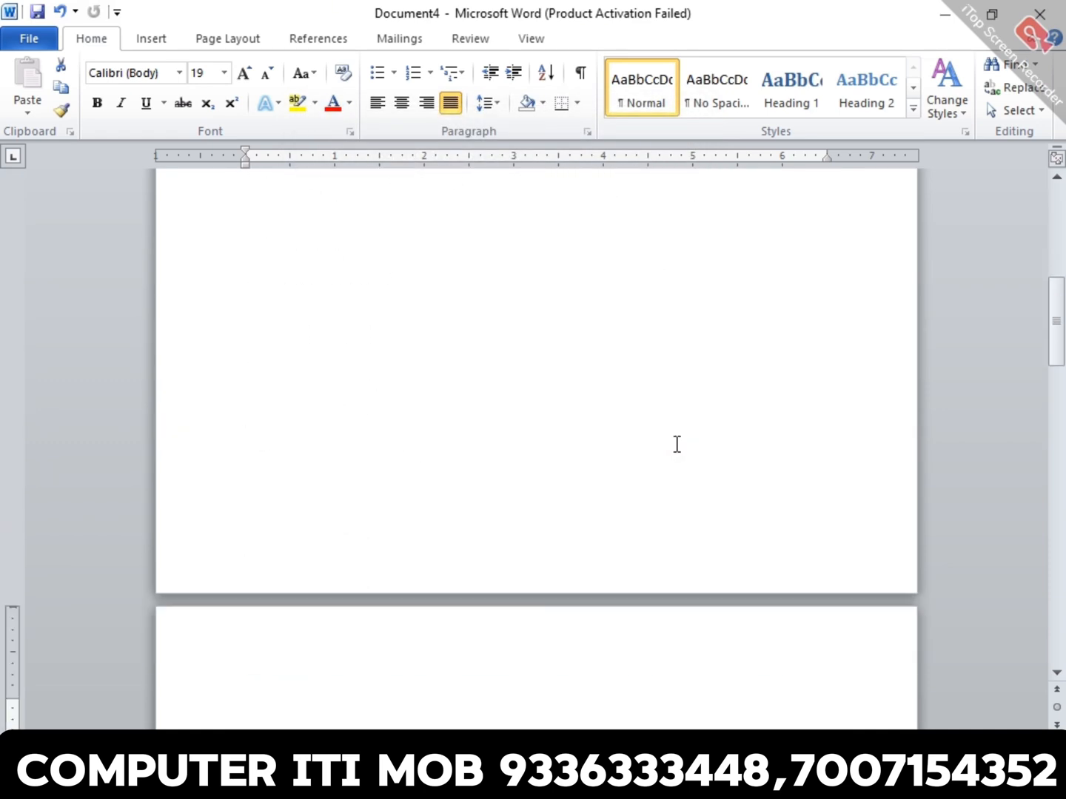
- Set the line spacing of the whole paragraph under "Word wrapping" to 1.5 lines and review the spread-out text
{"action": "double_click", "coordinate": [682, 518]}
{"action": "triple_click", "coordinate": [683, 521]}
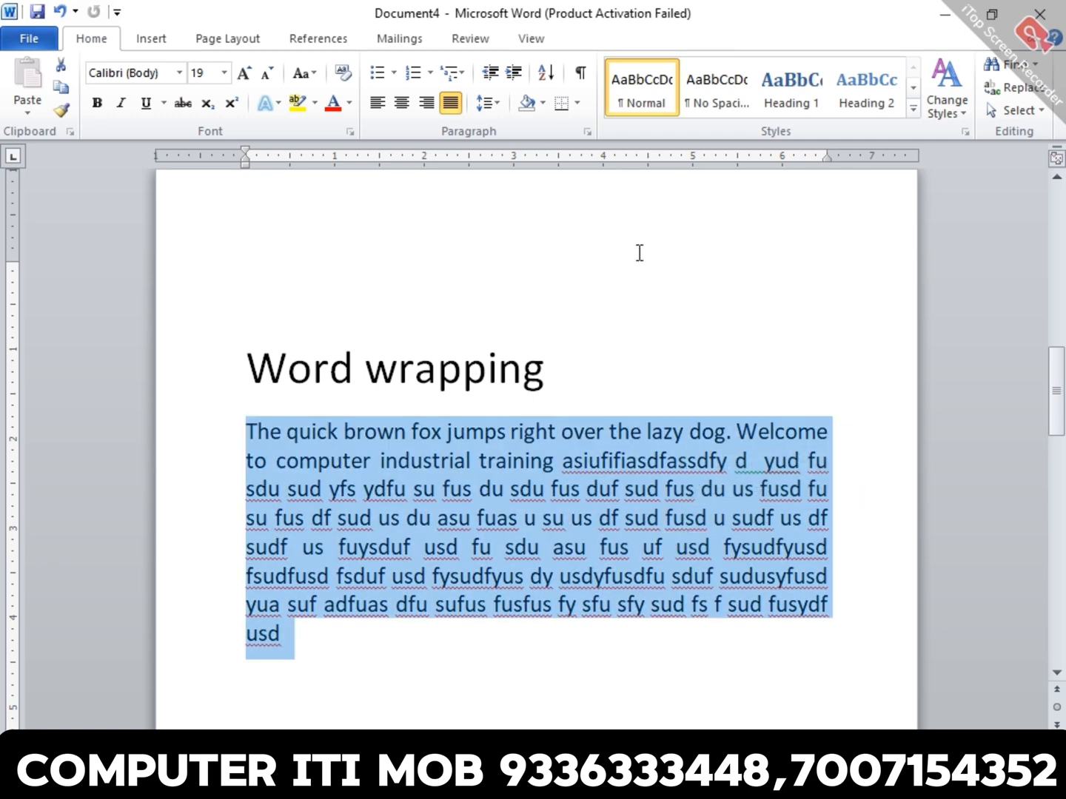
{"action": "left_click", "coordinate": [587, 131]}
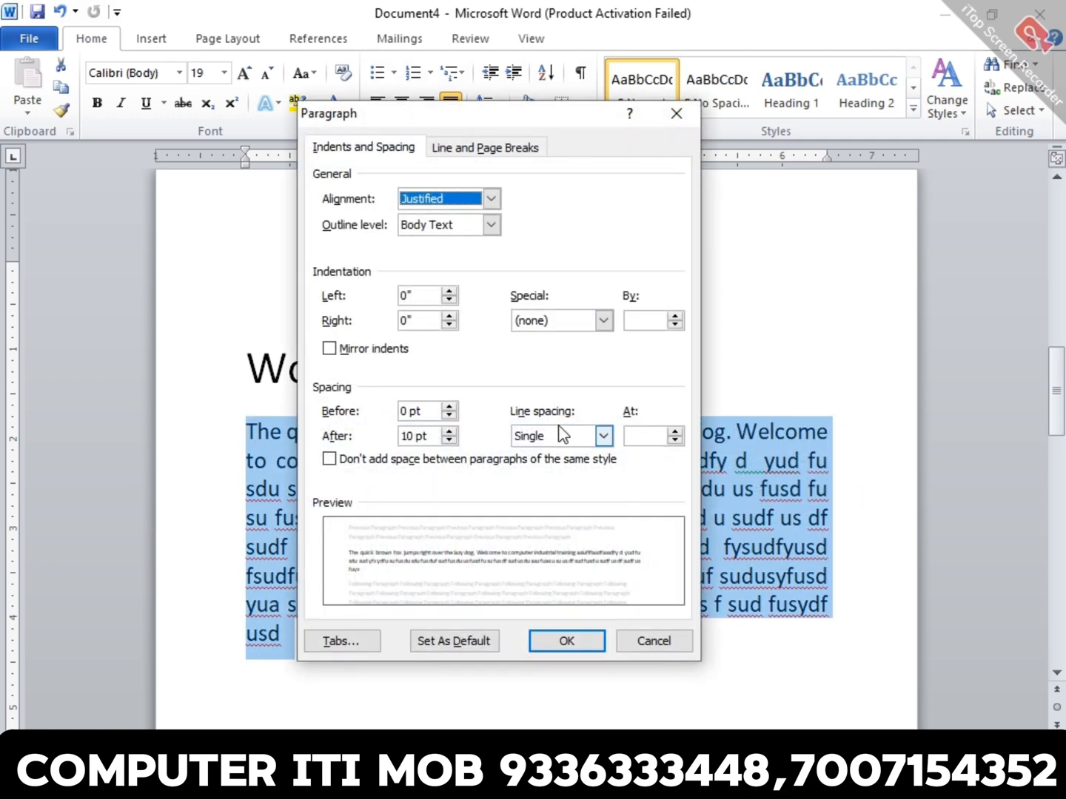
{"action": "left_click", "coordinate": [604, 436]}
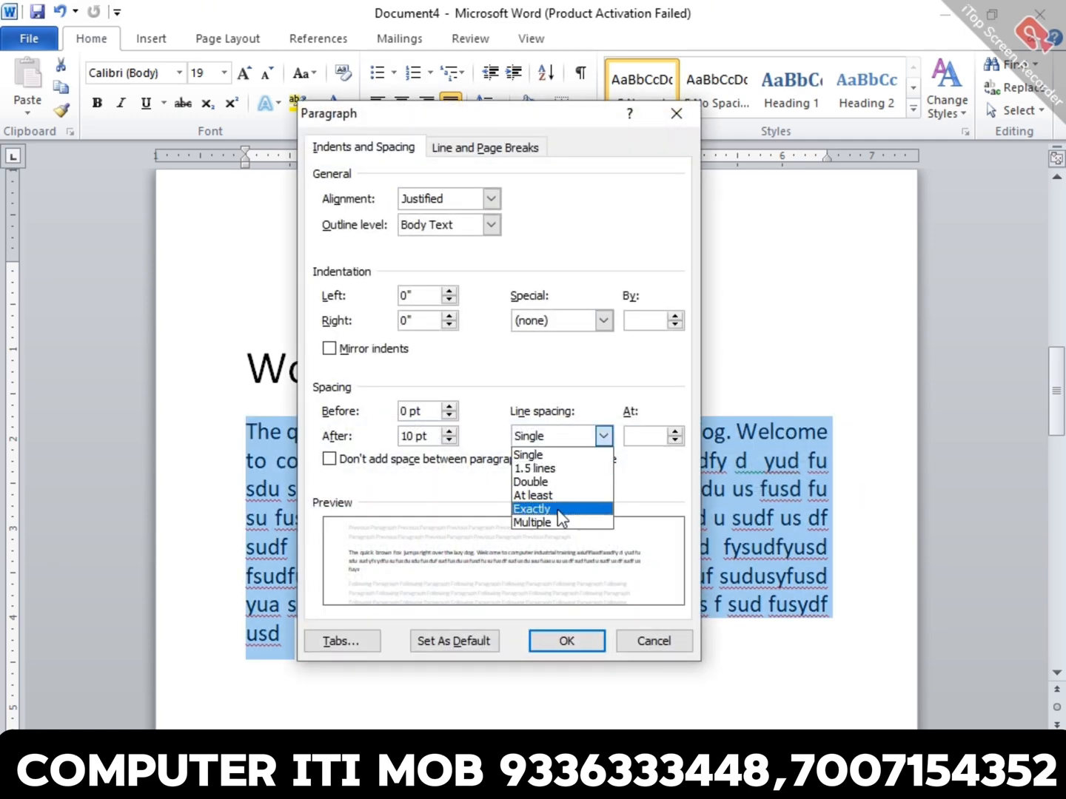
{"action": "left_click", "coordinate": [561, 469]}
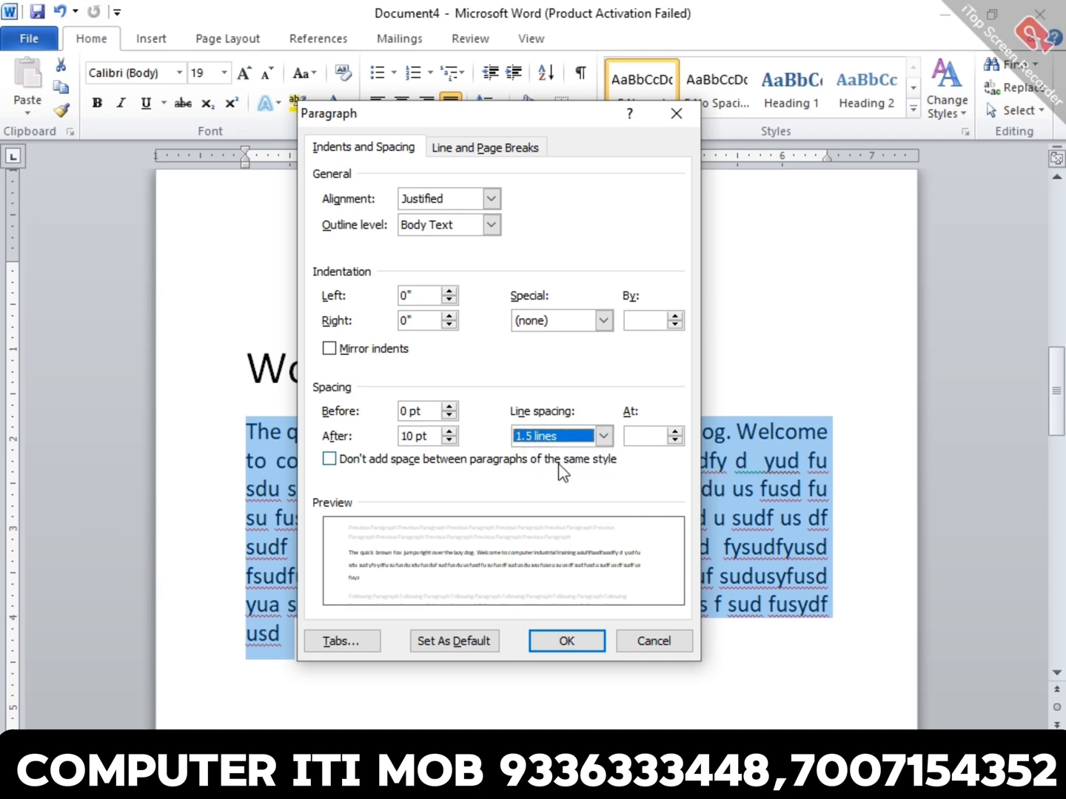
{"action": "left_click", "coordinate": [574, 641]}
{"action": "left_click", "coordinate": [656, 572]}
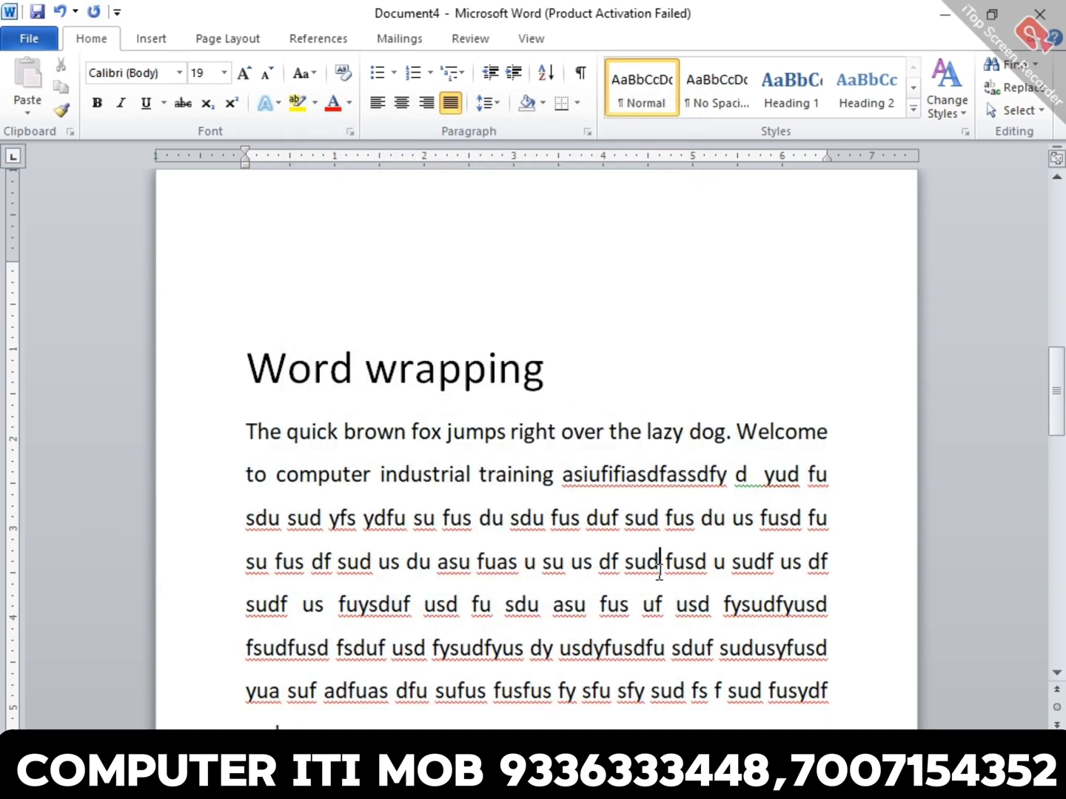
{"action": "scroll", "coordinate": [657, 571], "scroll_direction": "down", "scroll_amount": 2}
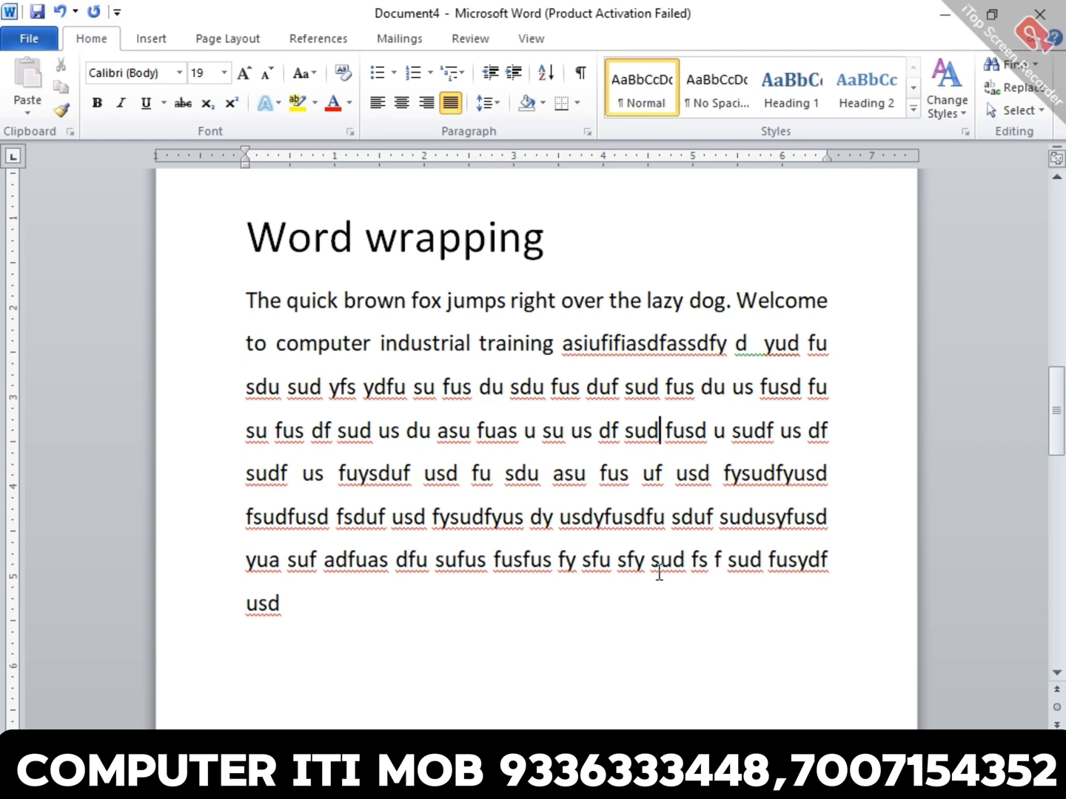
- Set the line spacing of the paragraph under "Word wrapping" to Double and deselect the text
{"action": "triple_click", "coordinate": [612, 433]}
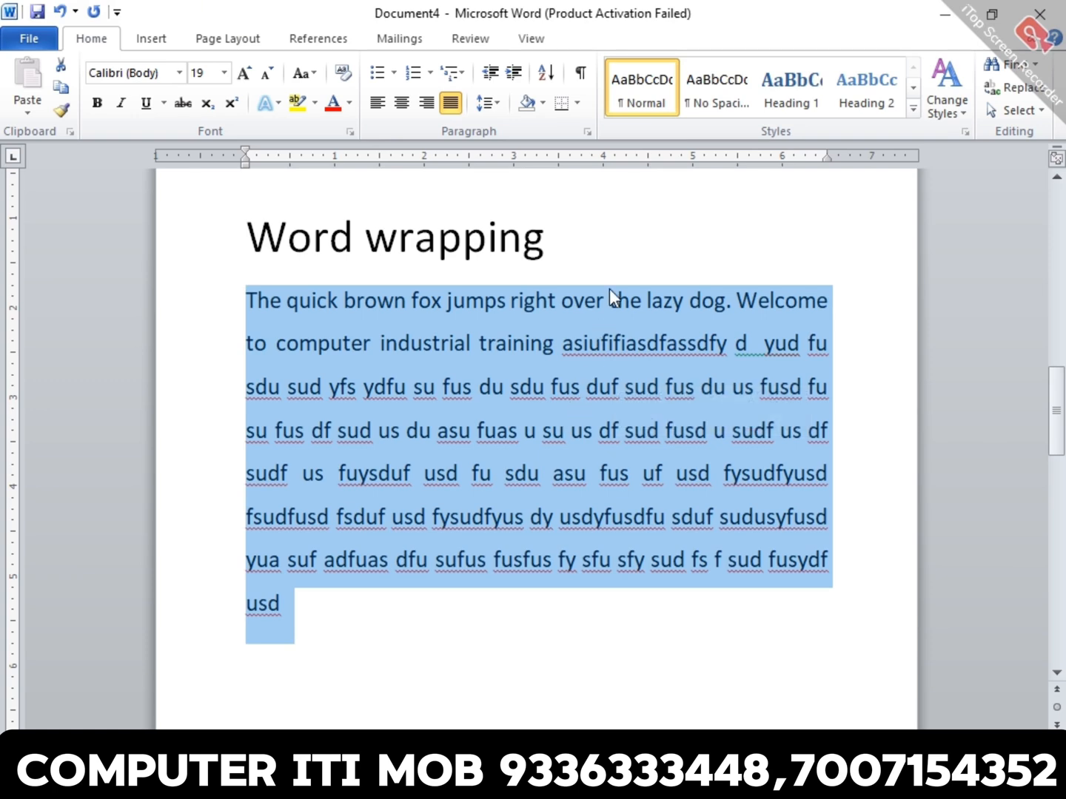
{"action": "left_click", "coordinate": [584, 134]}
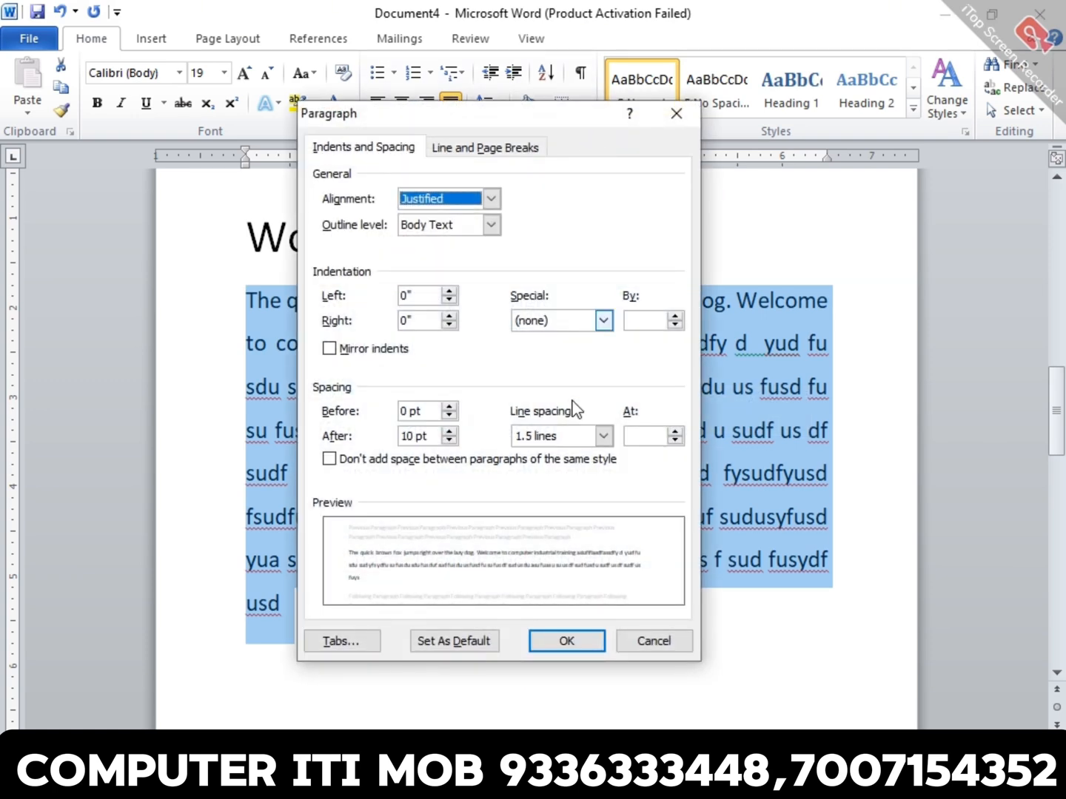
{"action": "left_click", "coordinate": [603, 436]}
{"action": "left_click", "coordinate": [581, 482]}
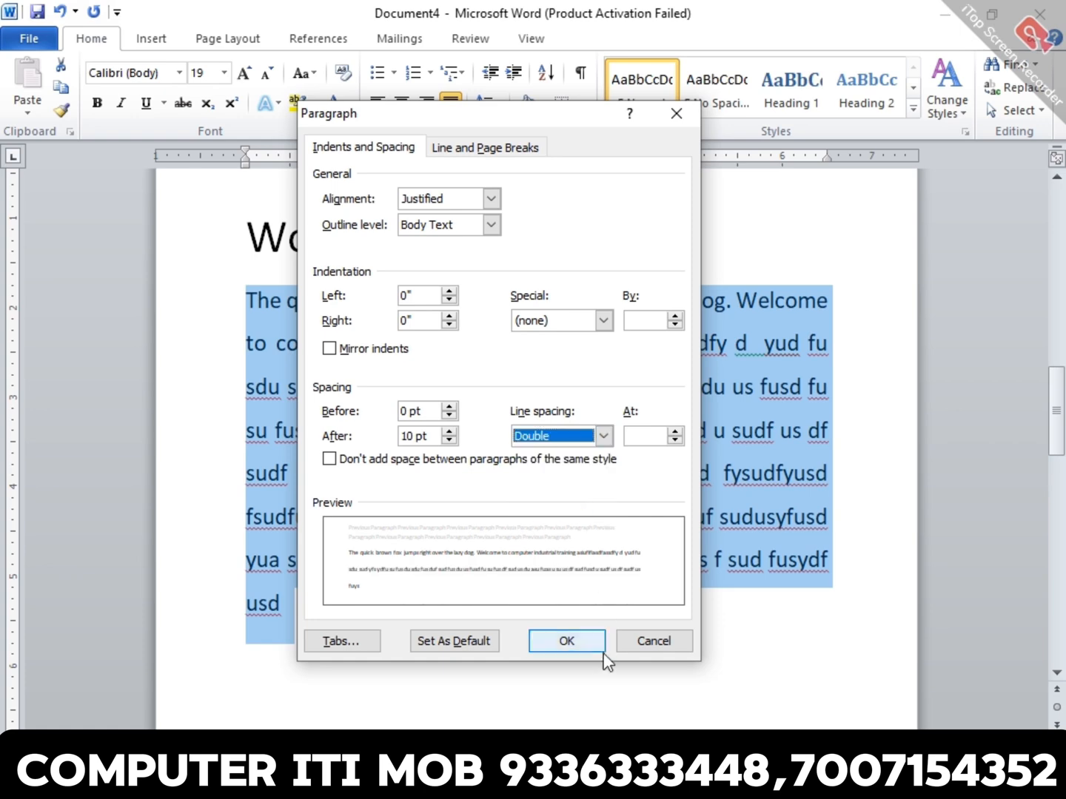
{"action": "left_click", "coordinate": [601, 646]}
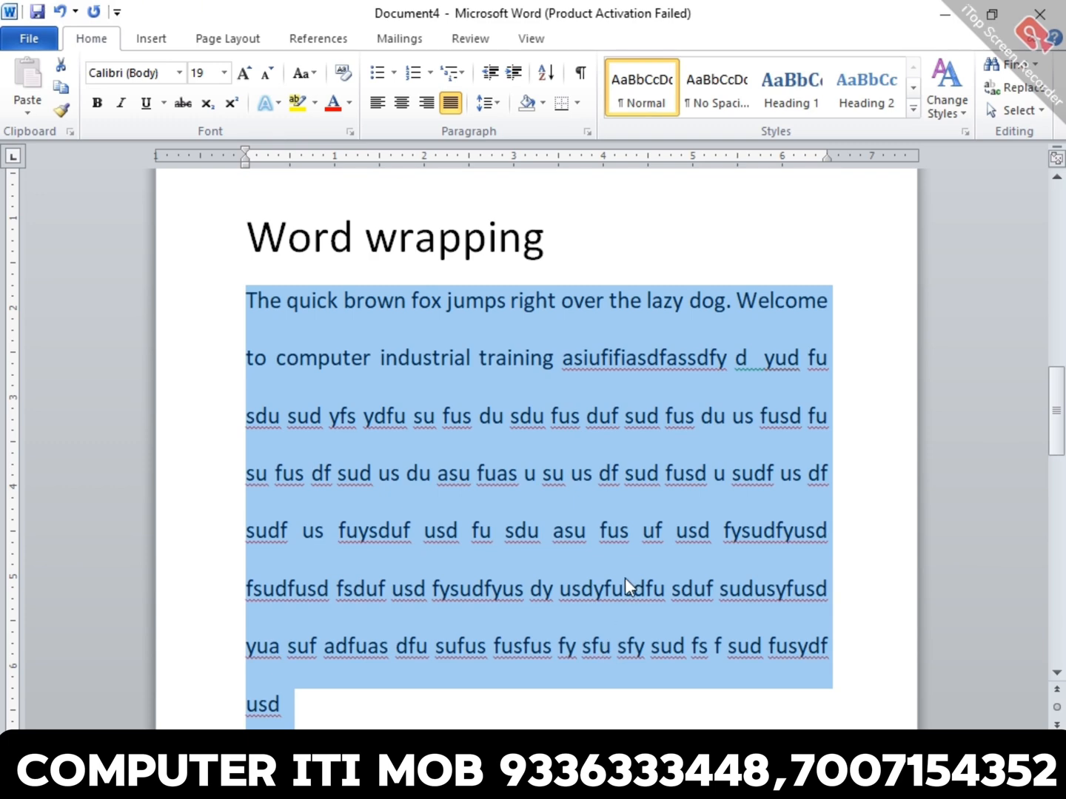
{"action": "left_click", "coordinate": [625, 472]}
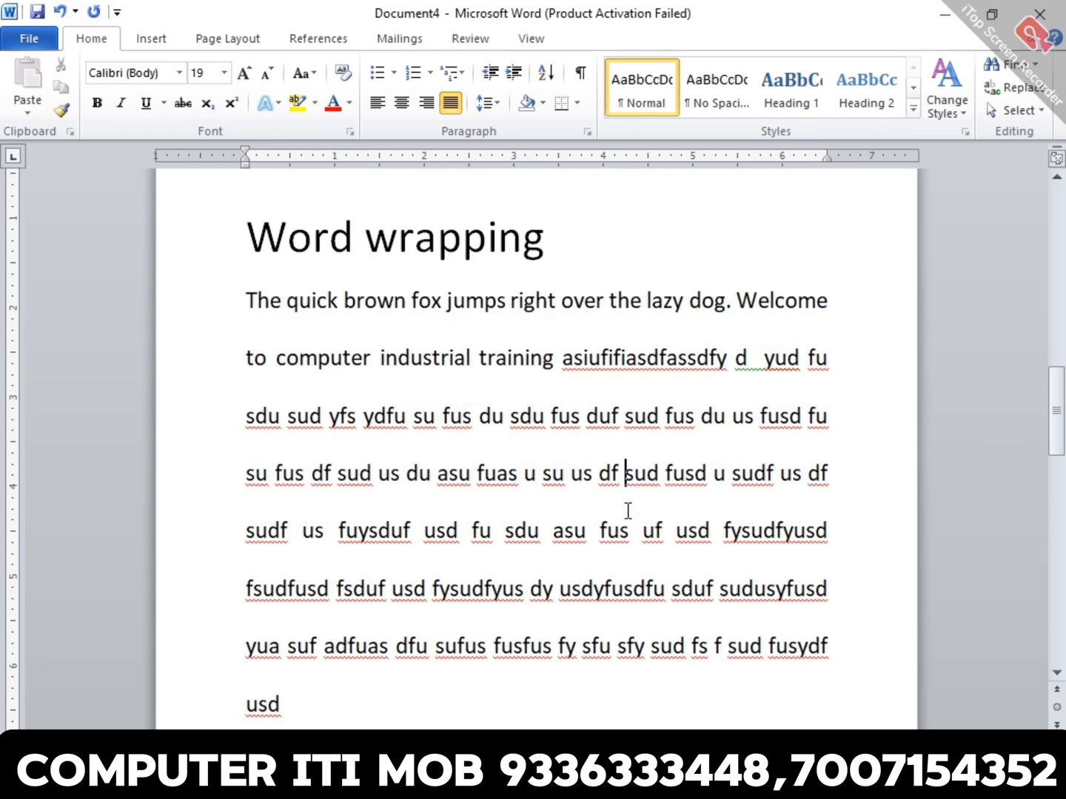
- Return the line spacing of the paragraph under "Word wrapping" to 1.5 lines and deselect the text
{"action": "triple_click", "coordinate": [626, 454]}
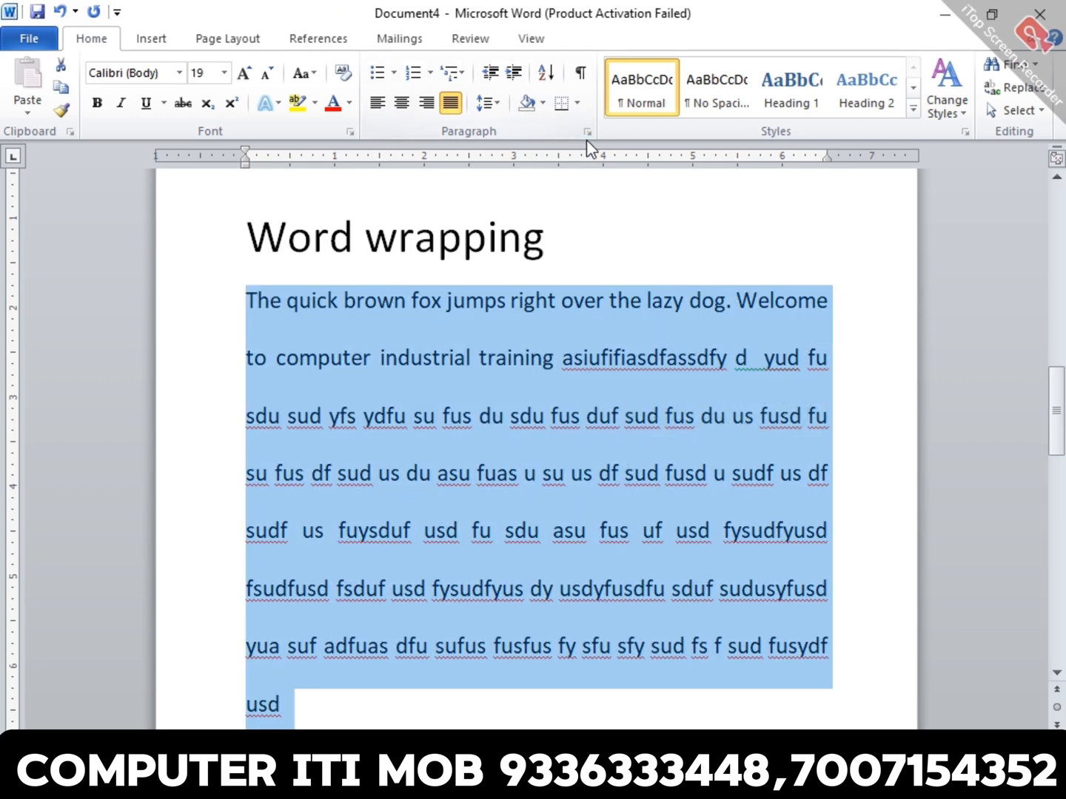
{"action": "left_click", "coordinate": [587, 133]}
{"action": "left_click", "coordinate": [603, 436]}
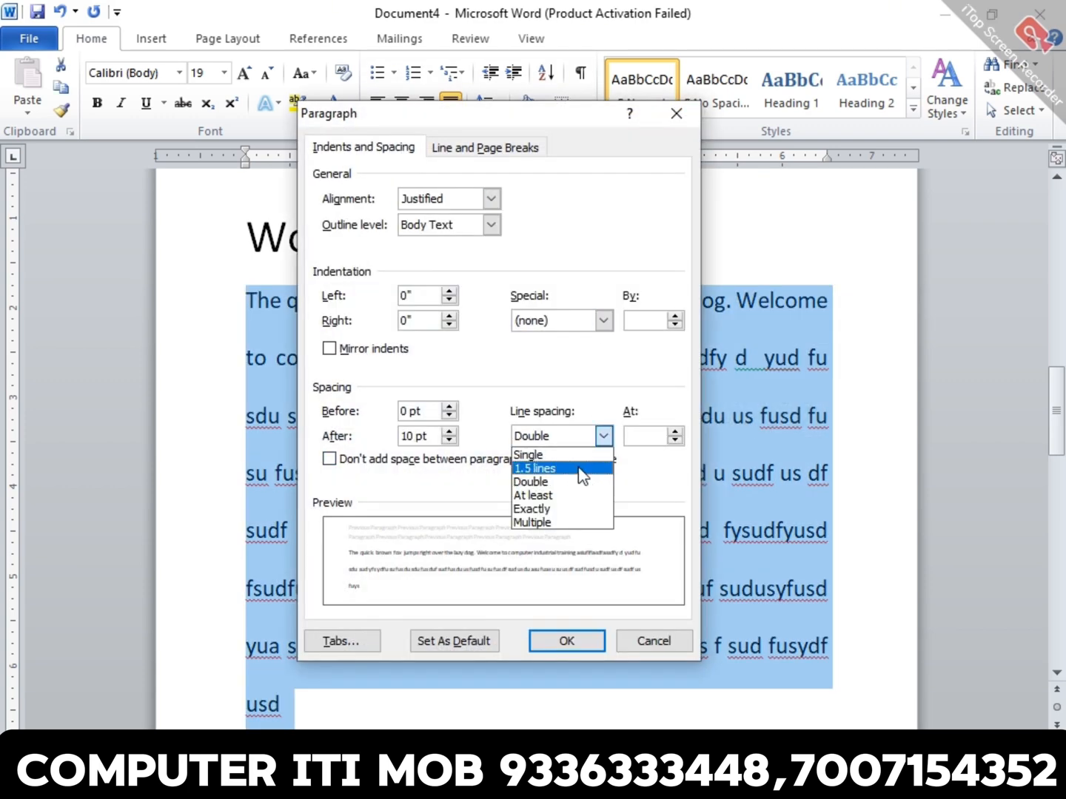
{"action": "left_click", "coordinate": [579, 468]}
{"action": "left_click", "coordinate": [582, 644]}
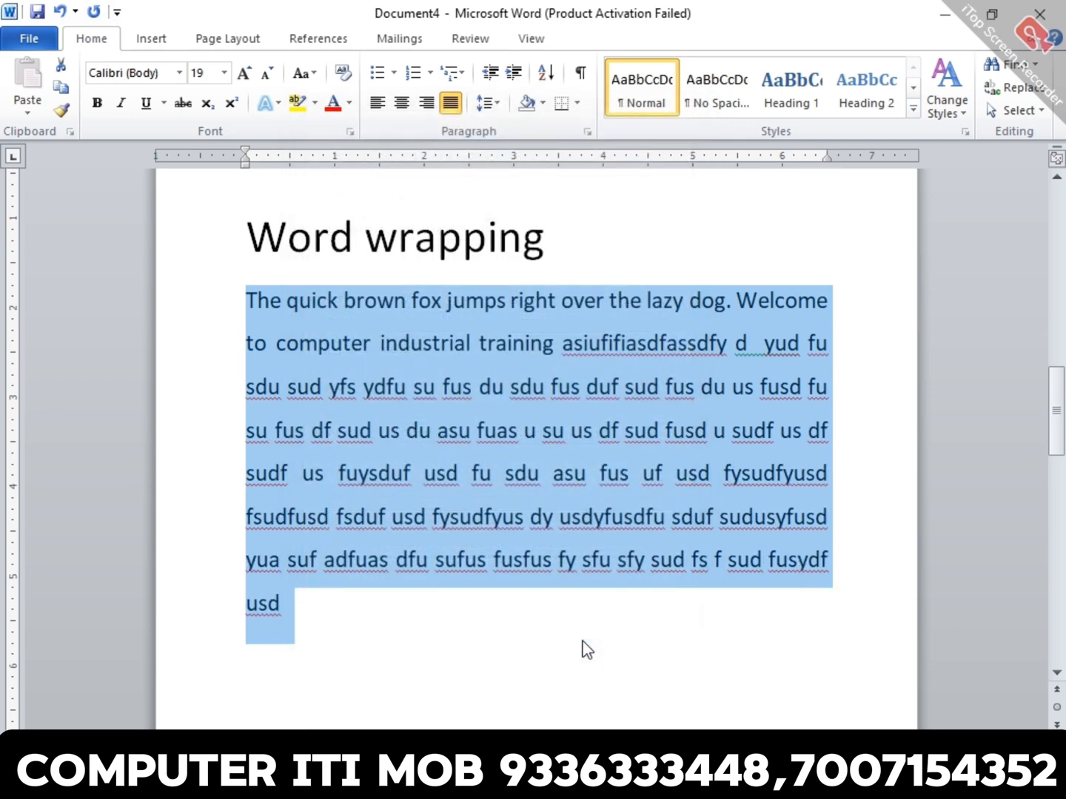
{"action": "left_click", "coordinate": [600, 603]}
{"action": "scroll", "coordinate": [601, 605], "scroll_direction": "down", "scroll_amount": 1}
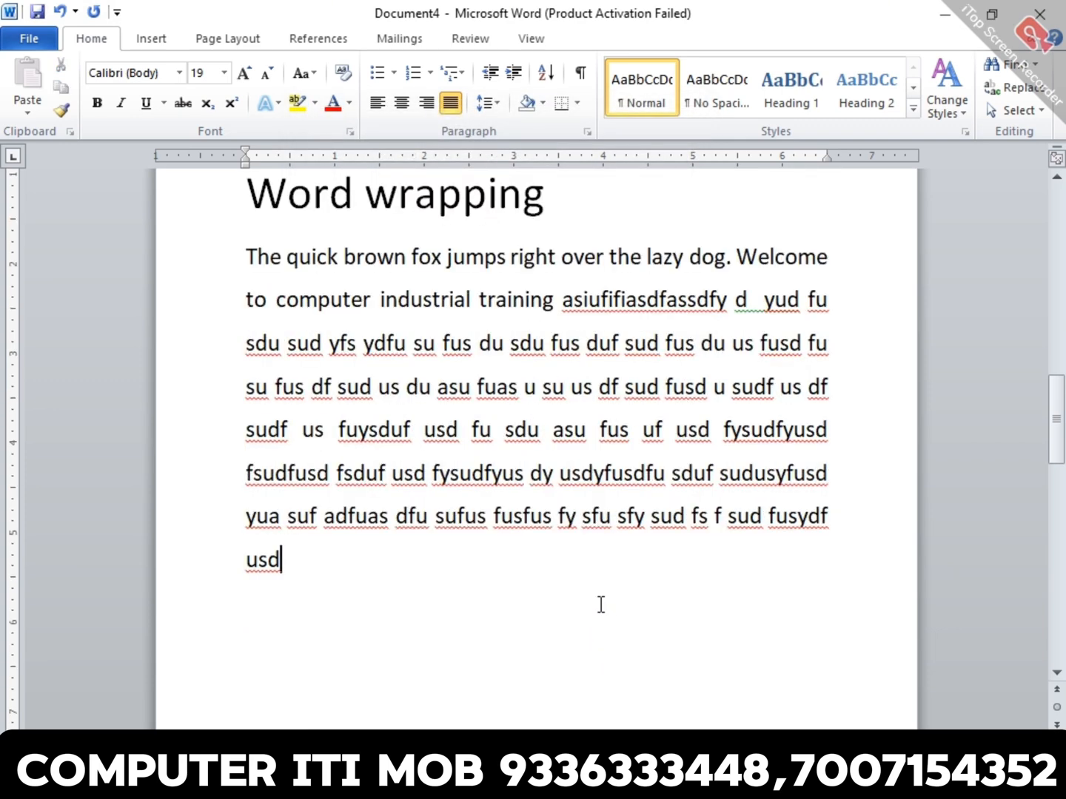
- Create a new blank document and increase the font size to 26
{"action": "key", "text": "ctrl+n"}
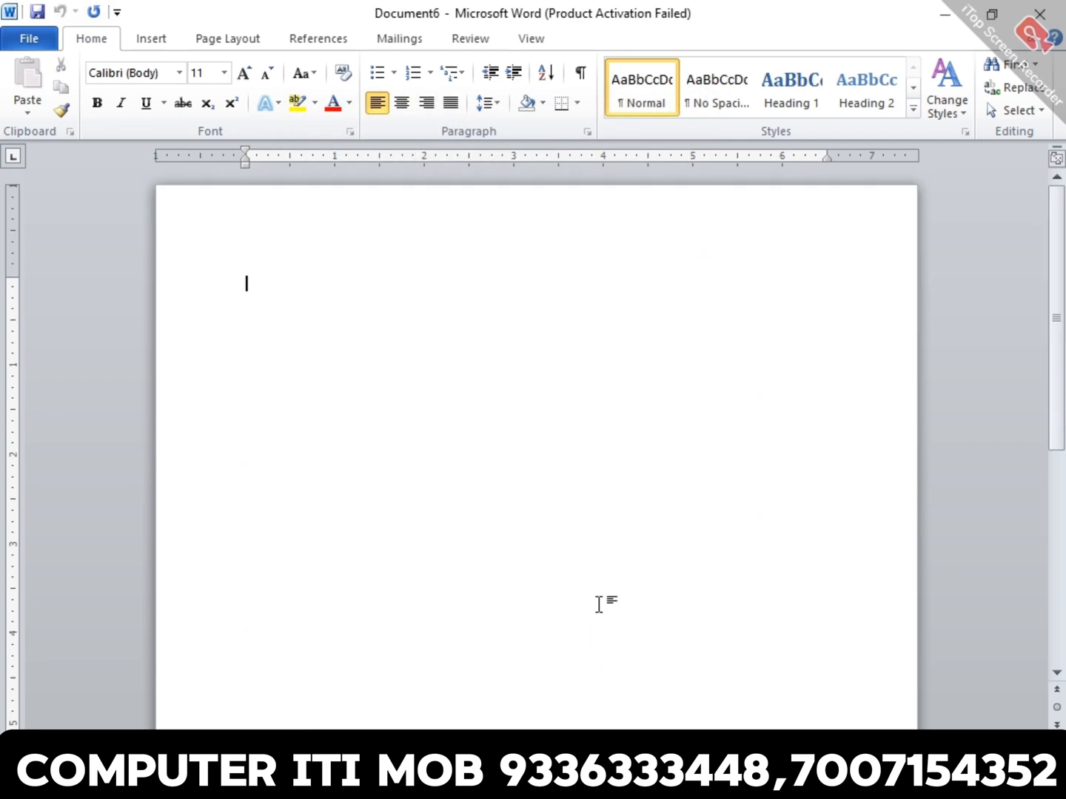
{"action": "key", "text": "ctrl+shift+period"}
{"action": "key", "text": "ctrl+shift+period"}
{"action": "key", "text": "ctrl+shift+period"}
{"action": "key", "text": "ctrl+shift+period"}
{"action": "key", "text": "ctrl+shift+period"}
{"action": "key", "text": "ctrl+shift+period"}
{"action": "key", "text": "ctrl+shift+period"}
{"action": "type", "text": "To whl"}
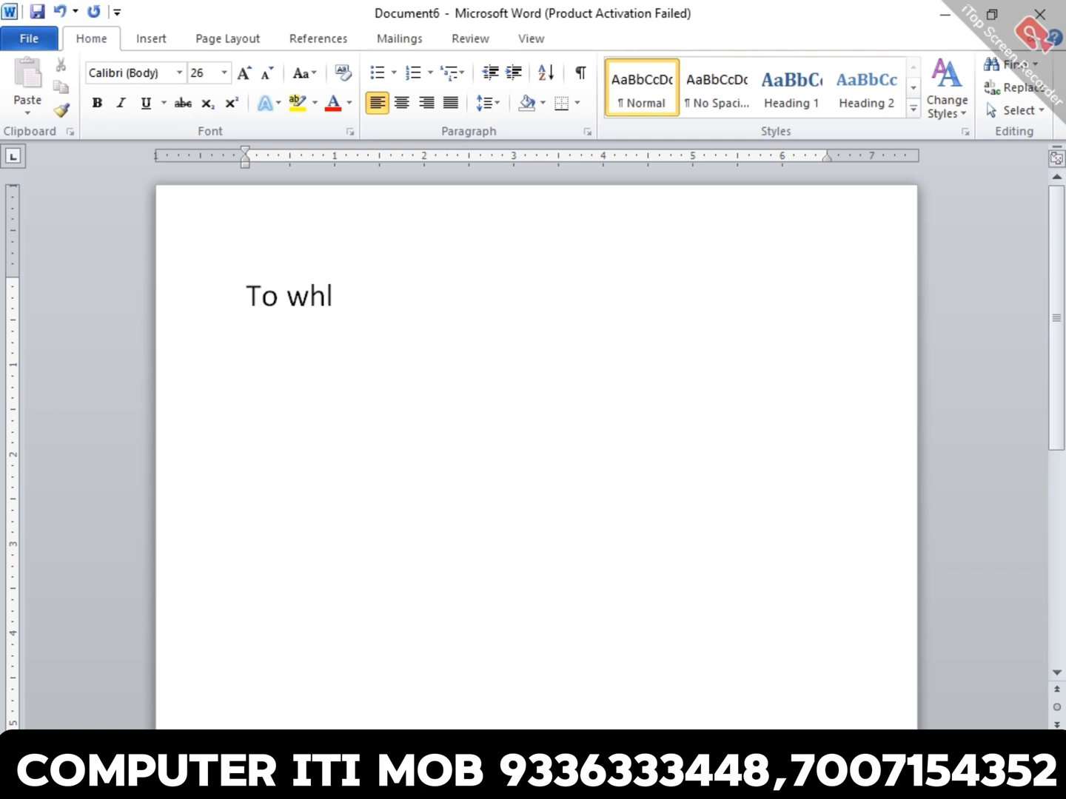
{"action": "type", "text": "o"}
{"action": "key", "text": "BackSpace"}
{"action": "key", "text": "BackSpace"}
{"action": "key", "text": "BackSpace"}
{"action": "key", "text": "BackSpace"}
{"action": "key", "text": "BackSpace"}
{"action": "key", "text": "BackSpace"}
{"action": "key", "text": "BackSpace"}
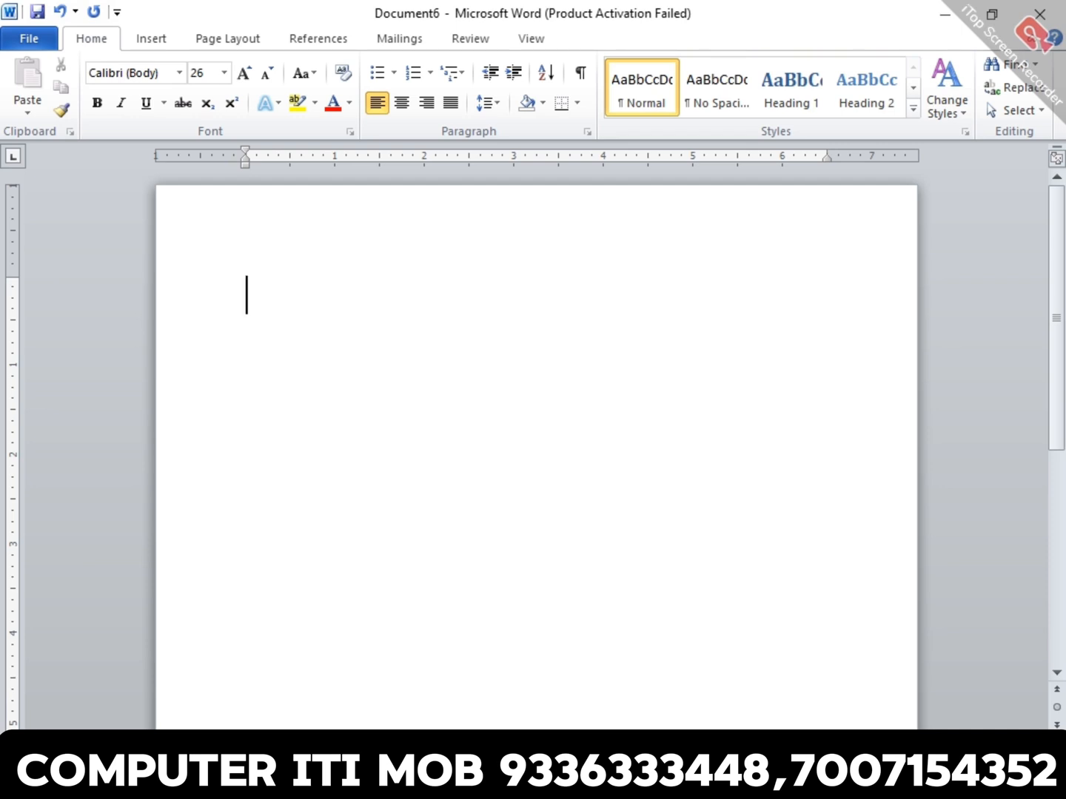
- Enter "Date : 08/10/2024" as a right-aligned first line and start a new line below it
{"action": "key", "text": "ctrl+r"}
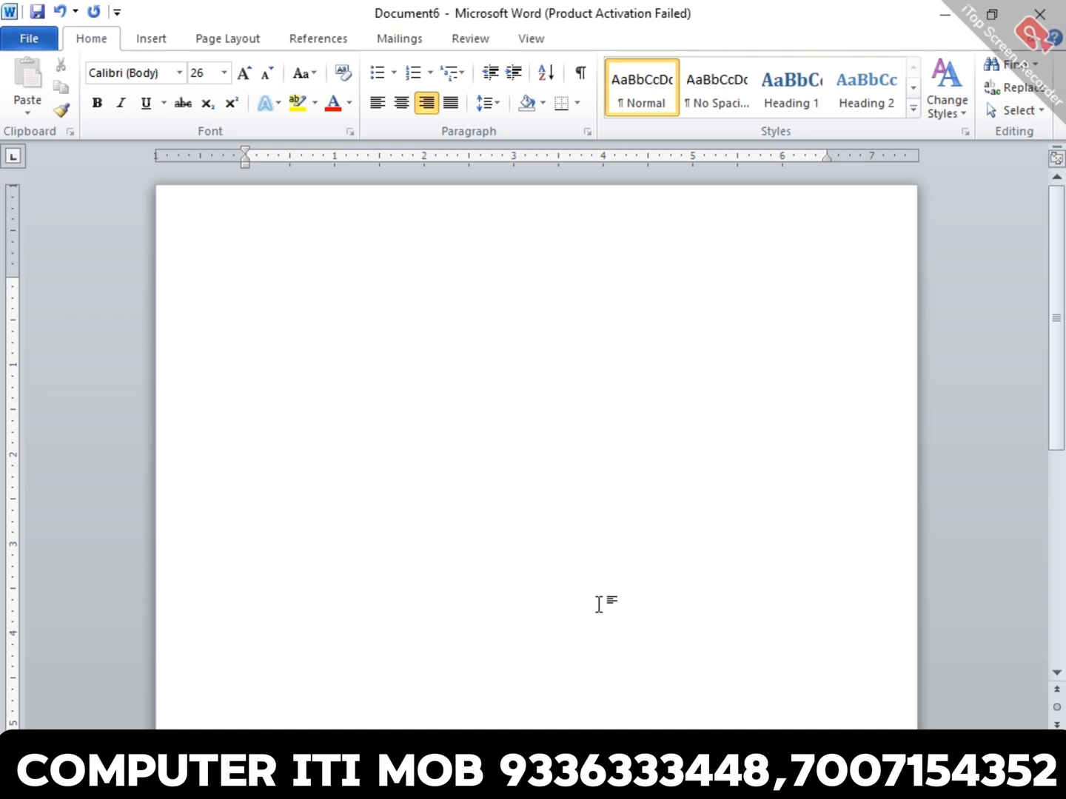
{"action": "type", "text": "date : 08/10/2024"}
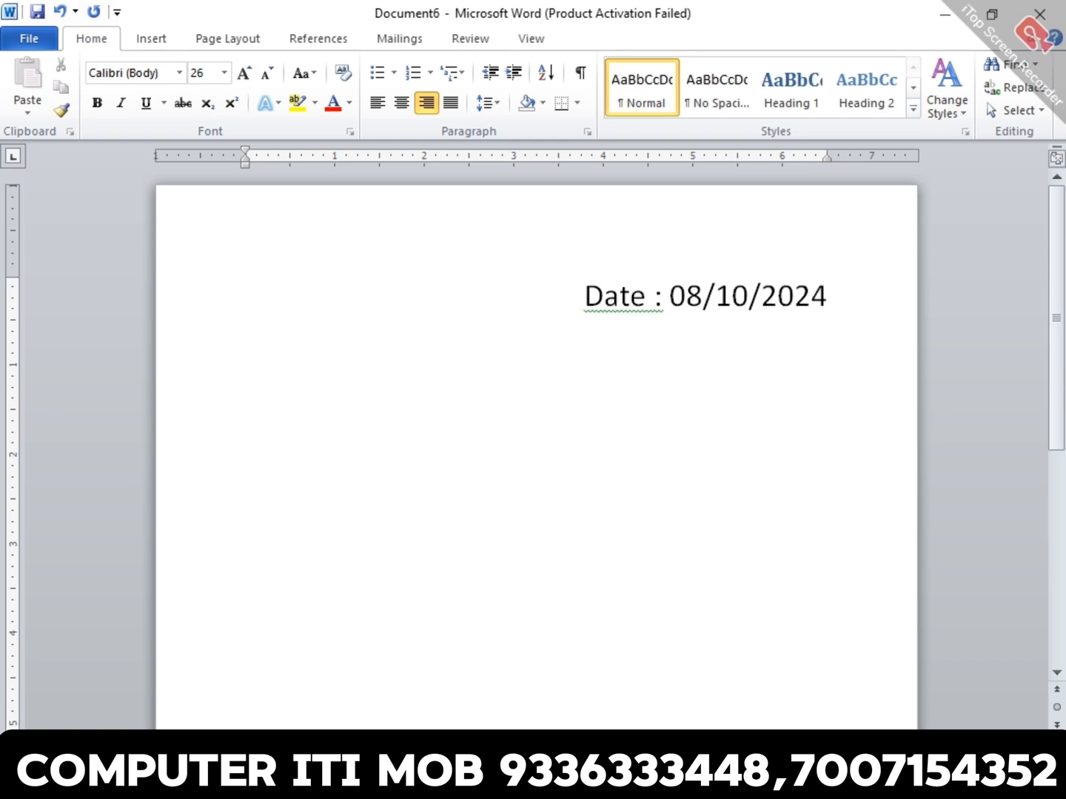
{"action": "key", "text": "Return"}
- Centre the line below the date and enter "To whom it may concern" on it
{"action": "key", "text": "ctrl+e"}
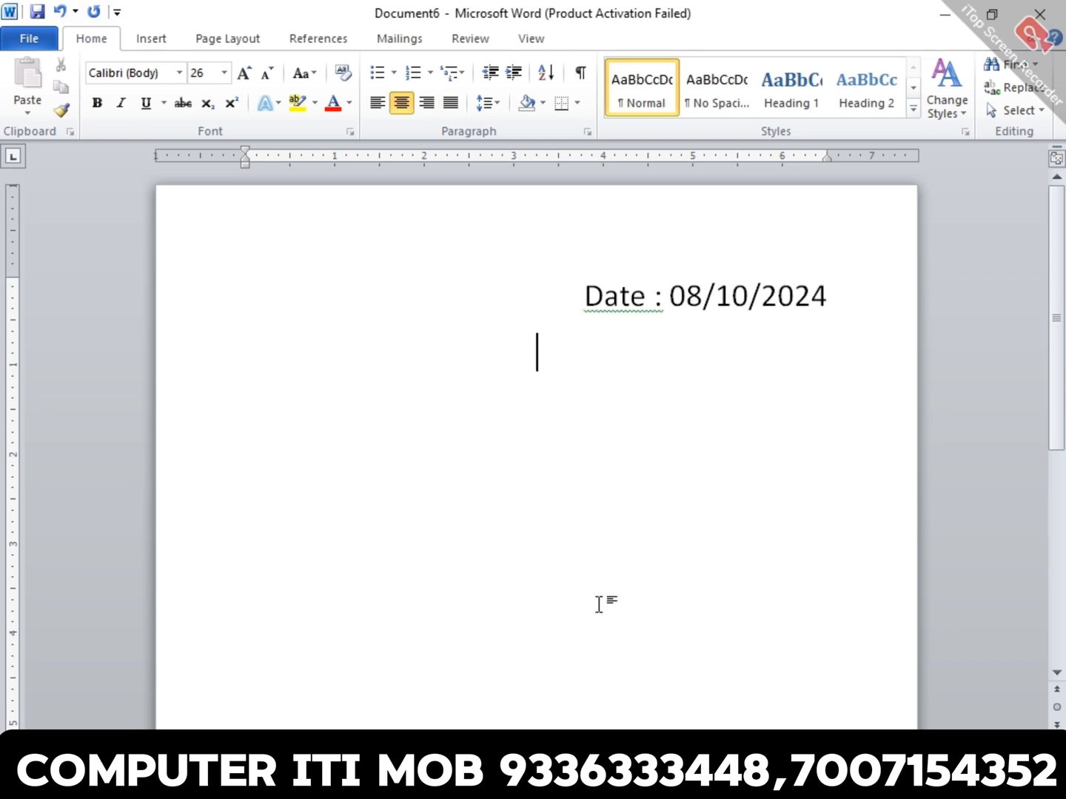
{"action": "type", "text": "to wh"}
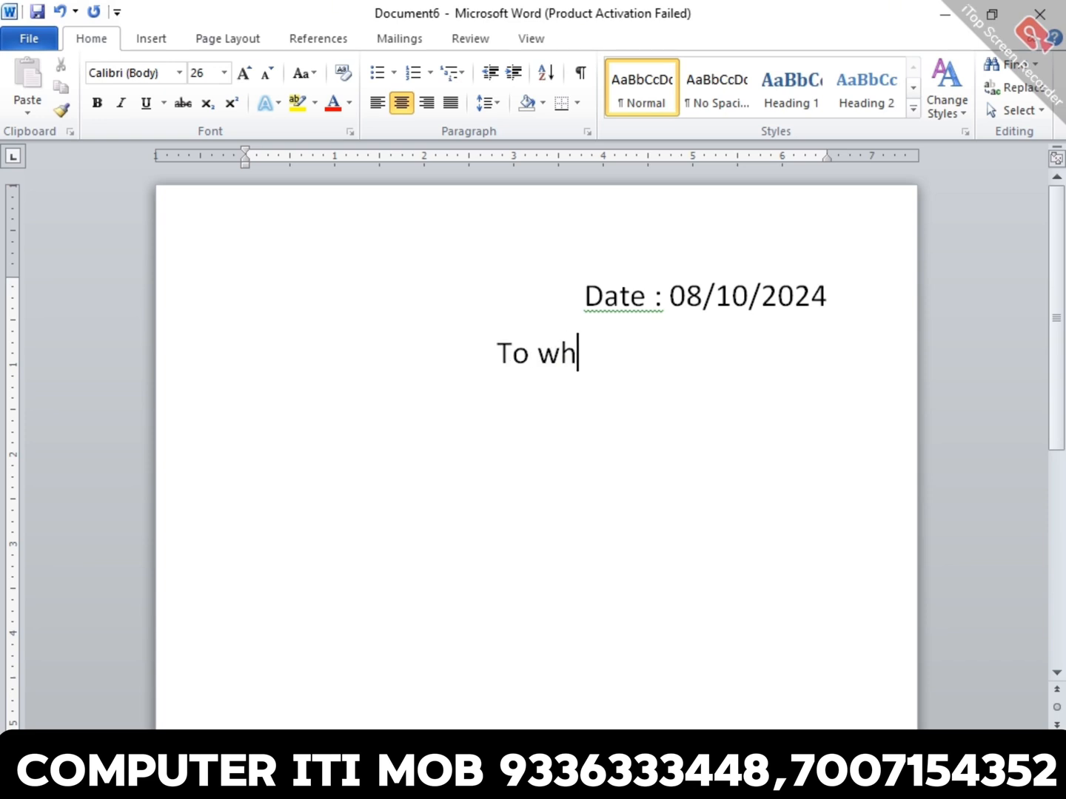
{"action": "type", "text": "om i"}
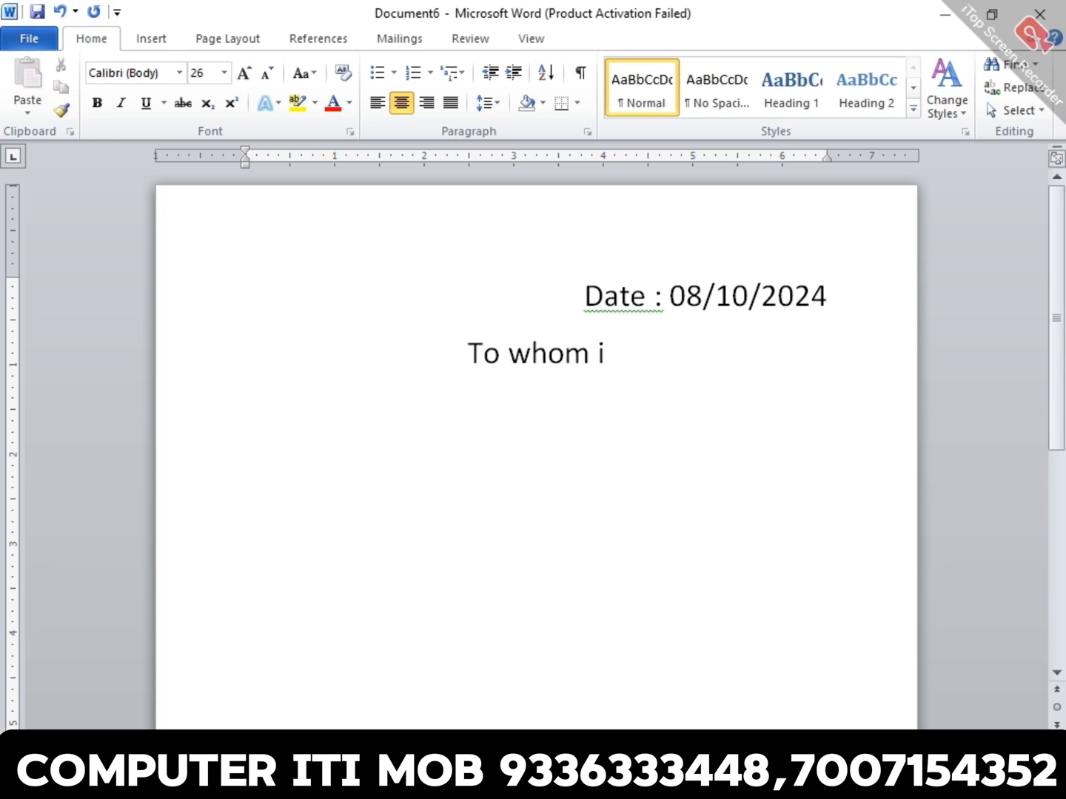
{"action": "type", "text": "t ma y"}
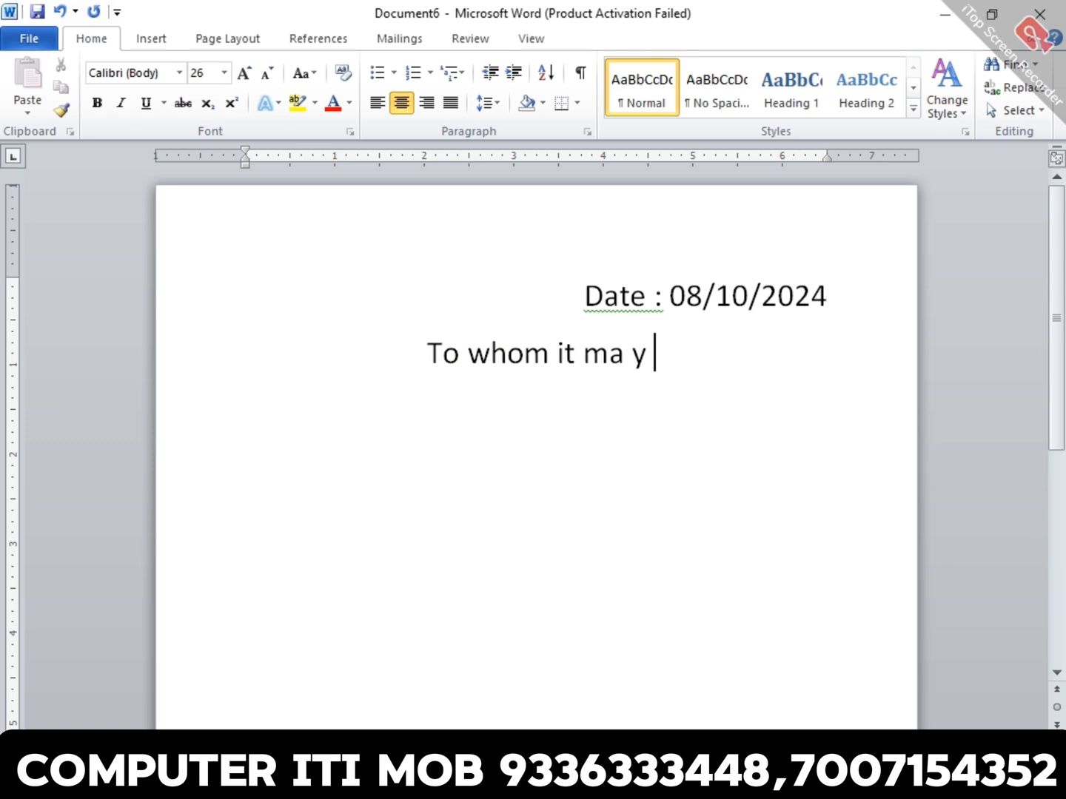
{"action": "key", "text": "BackSpace"}
{"action": "key", "text": "BackSpace"}
{"action": "type", "text": "y co"}
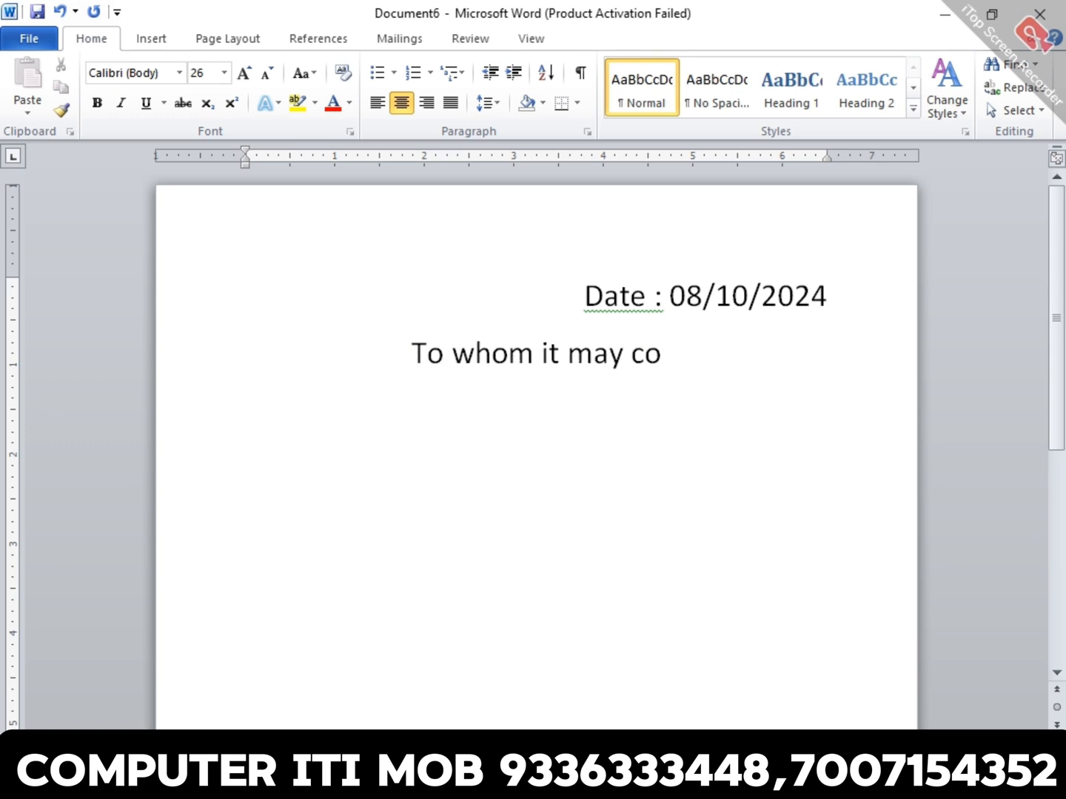
{"action": "type", "text": "ncern"}
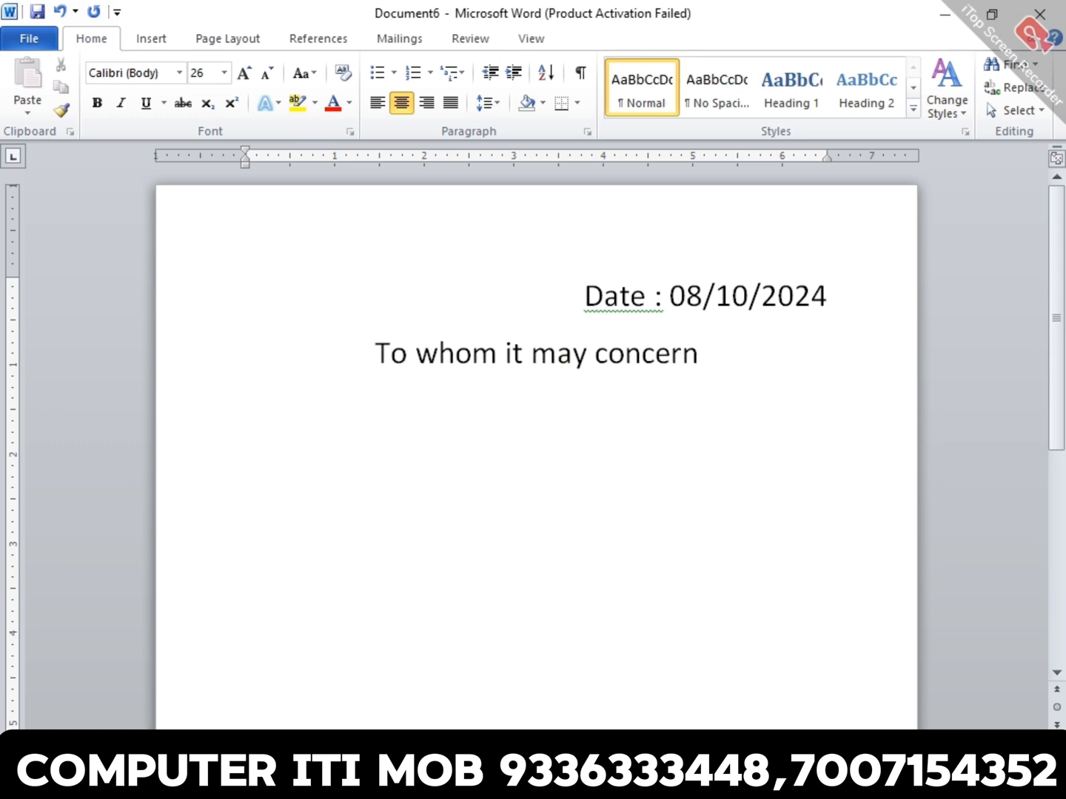
- Add the centred heading "EXERPIENCE CERTIFICATE" in capitals below "To whom it may concern"
{"action": "key", "text": "Return"}
{"action": "type", "text": "EXERP"}
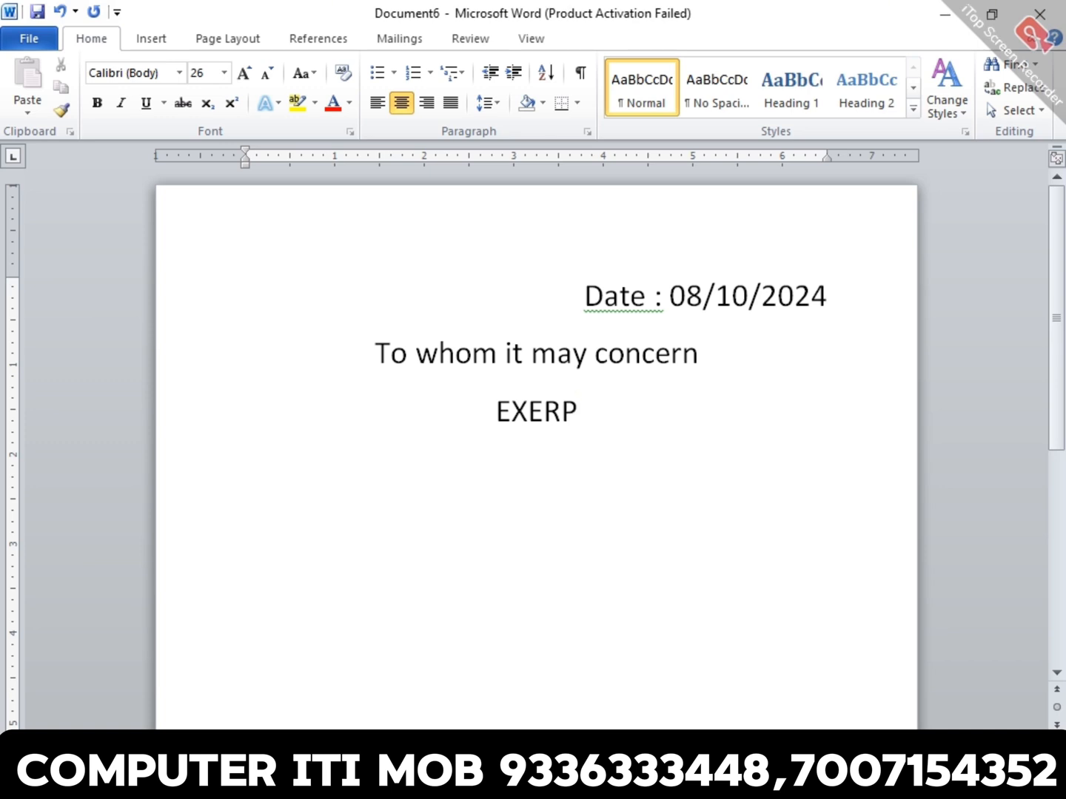
{"action": "type", "text": "IENCE CERTIFIA"}
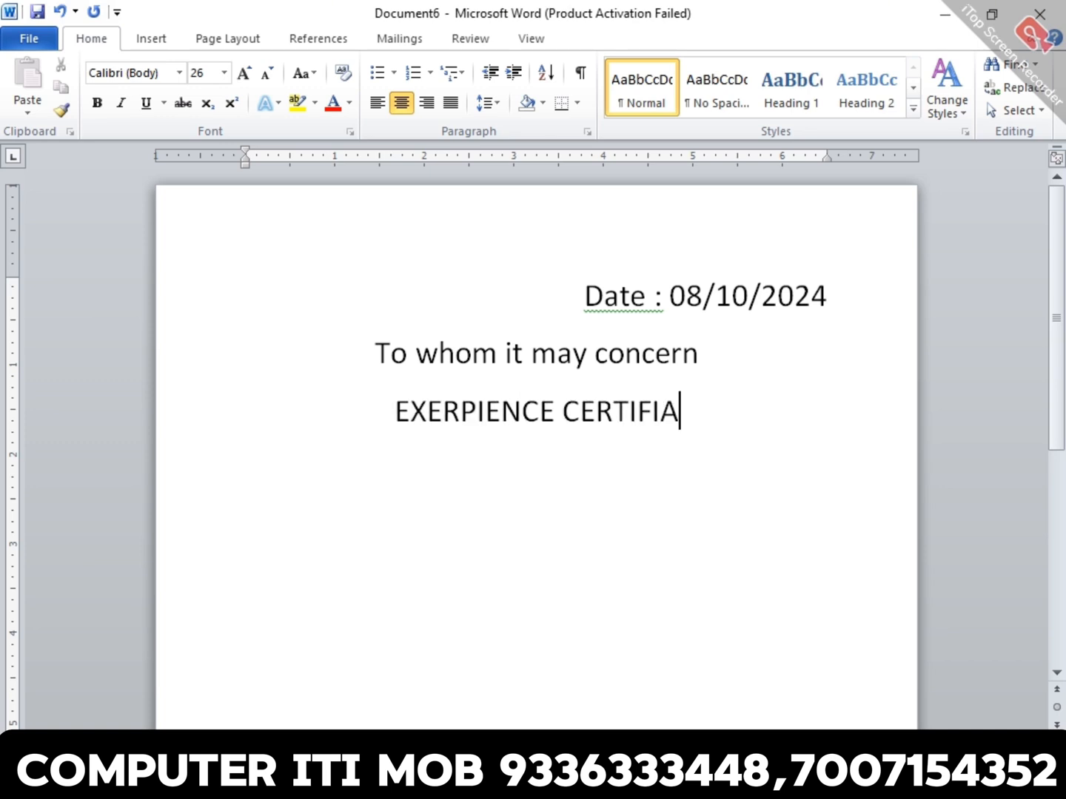
{"action": "key", "text": "BackSpace"}
{"action": "type", "text": "CATE"}
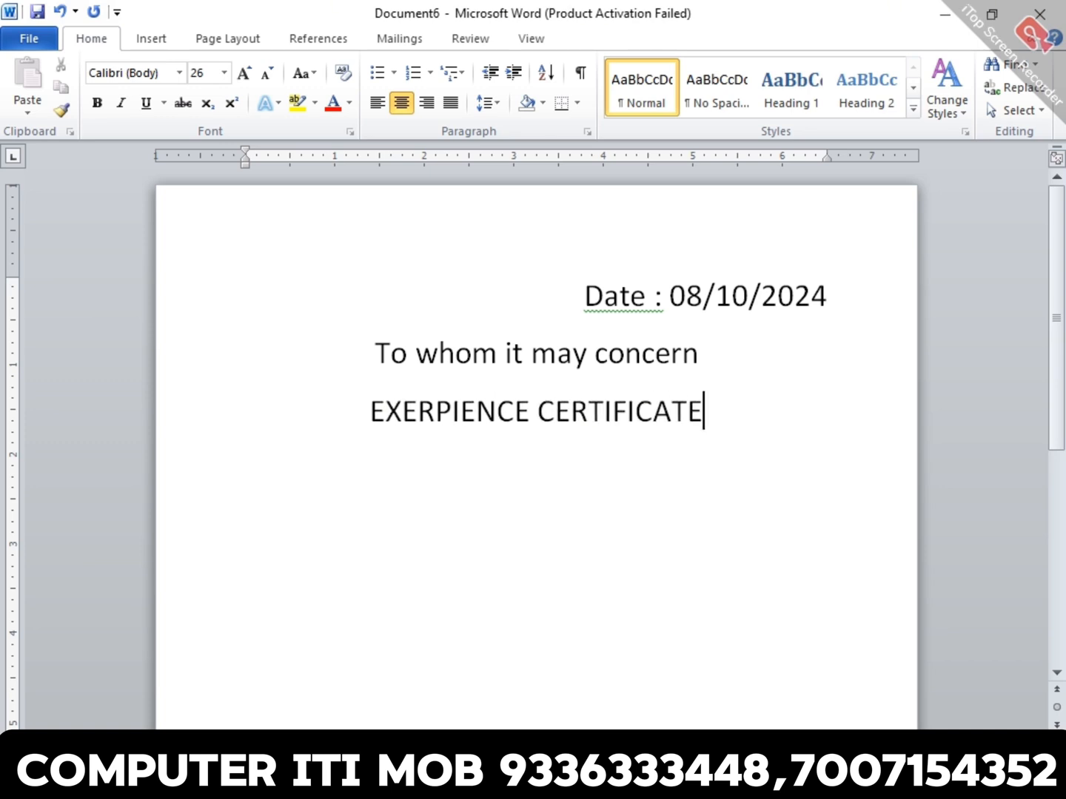
- Make the "EXERPIENCE CERTIFICATE" heading bold and underline the "To whom it may concern" line
{"action": "key", "text": "shift+Home"}
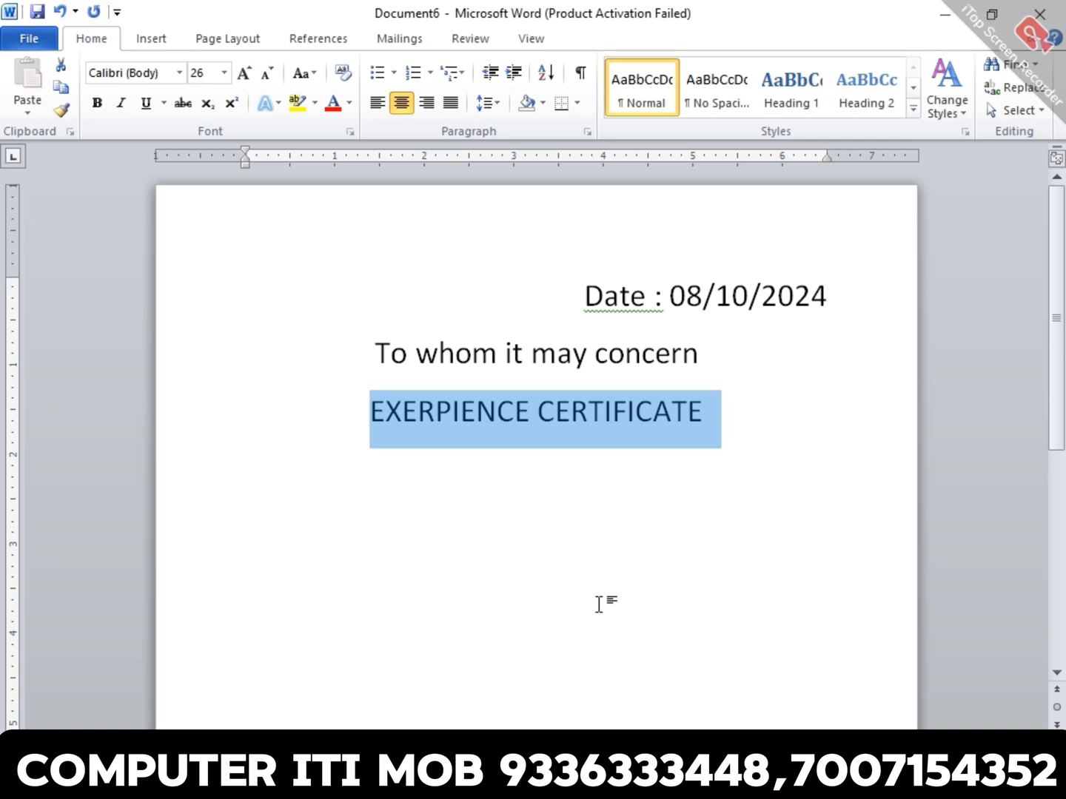
{"action": "key", "text": "ctrl+b"}
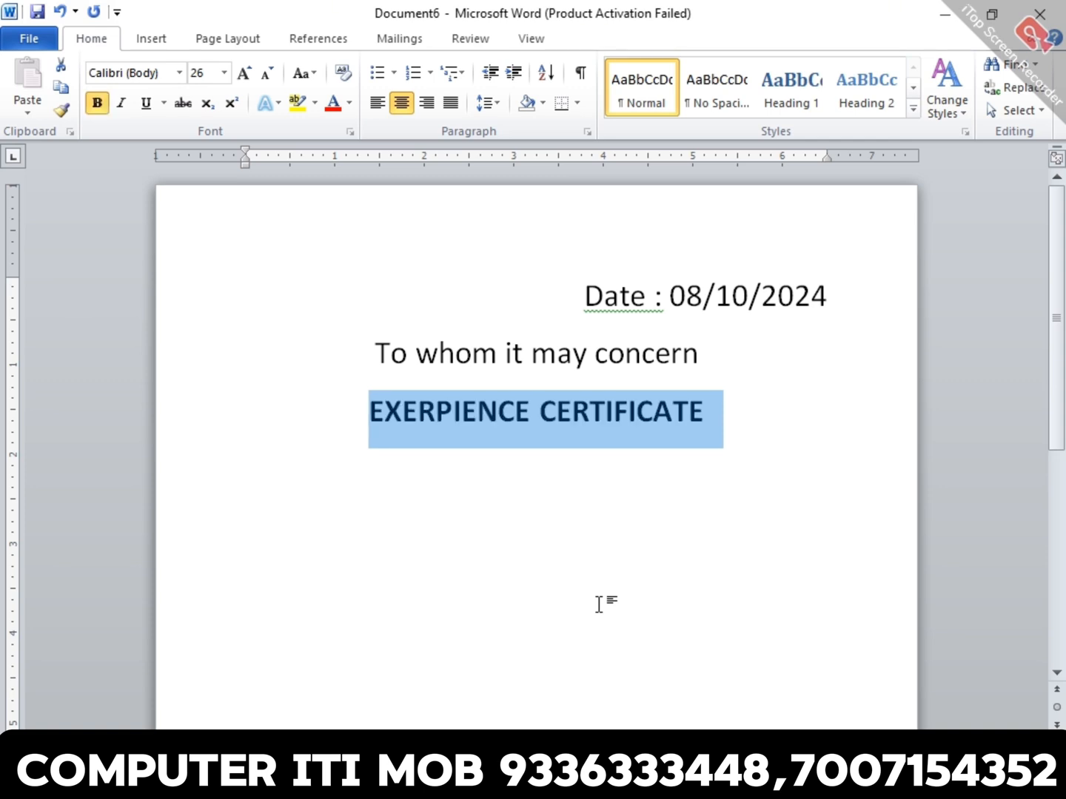
{"action": "key", "text": "Up"}
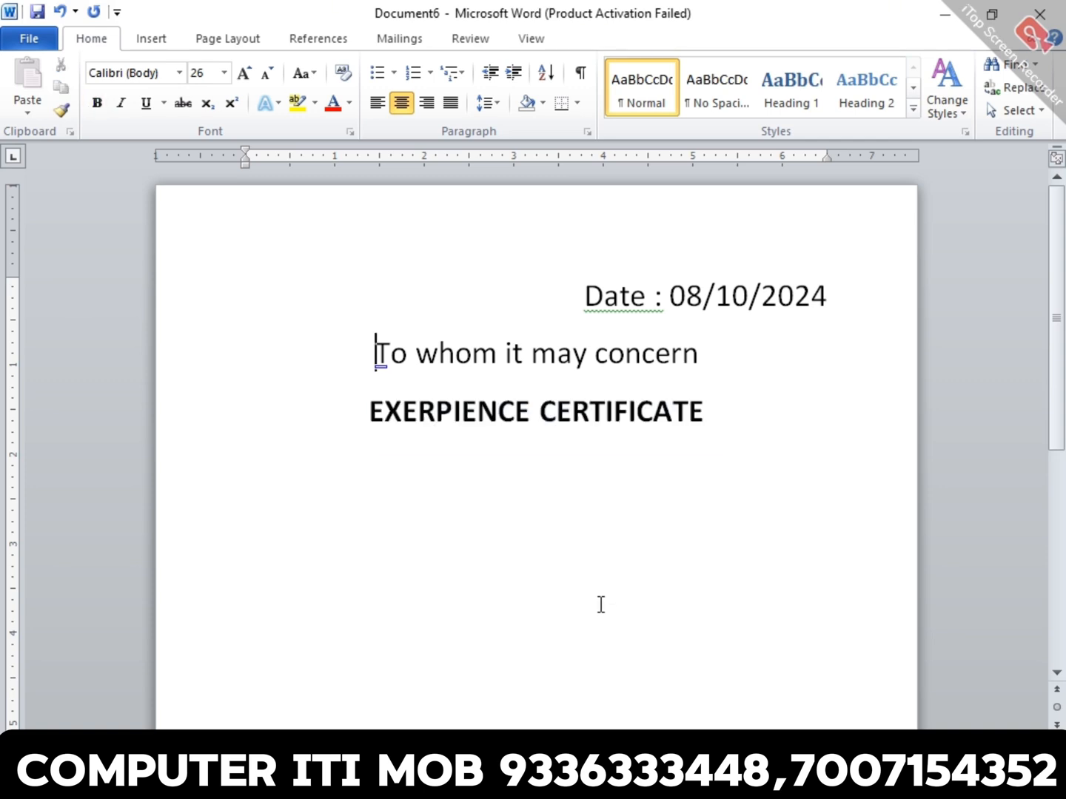
{"action": "key", "text": "shift+End"}
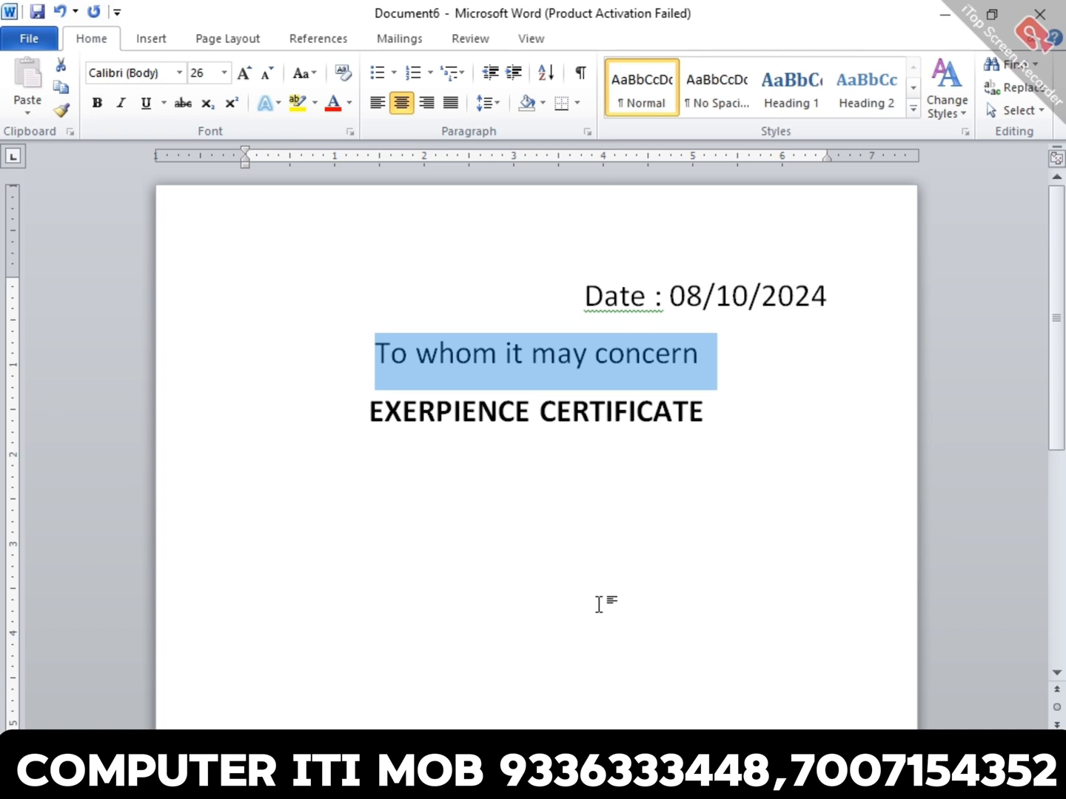
{"action": "key", "text": "ctrl+u"}
{"action": "key", "text": "Down"}
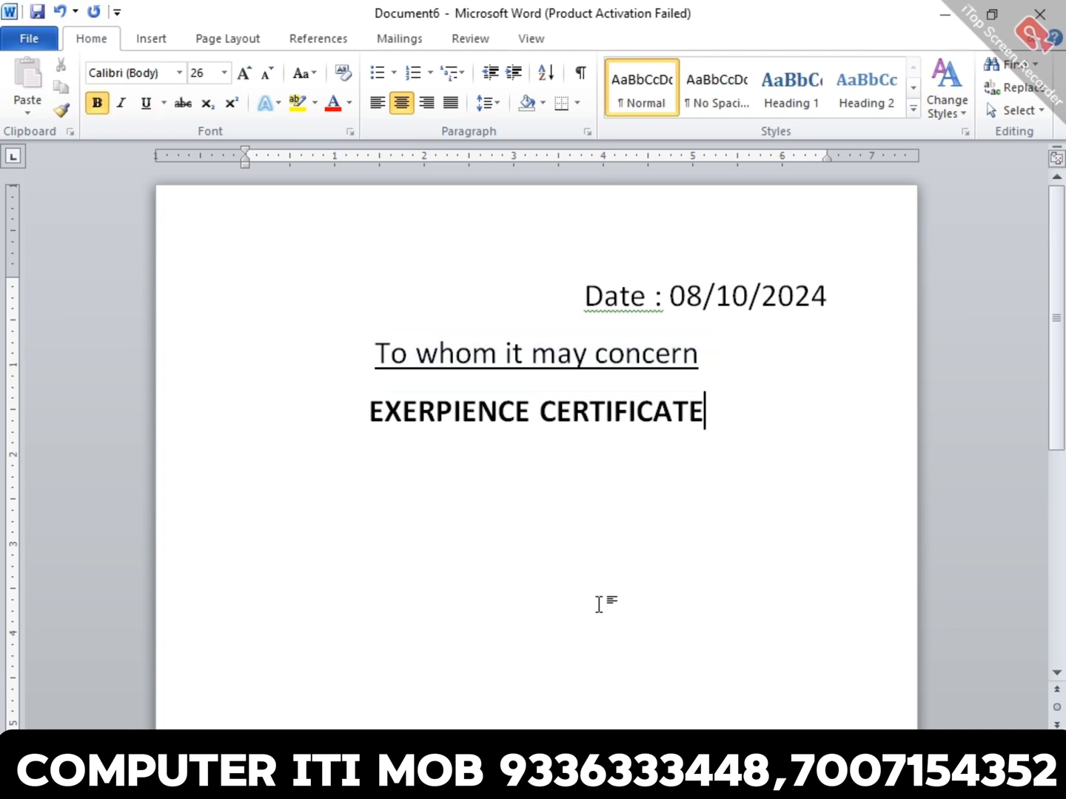
- Start a justified, non-bold paragraph below the certificate heading with "This is to certify that"
{"action": "key", "text": "Return"}
{"action": "key", "text": "ctrl+b"}
{"action": "key", "text": "ctrl+j"}
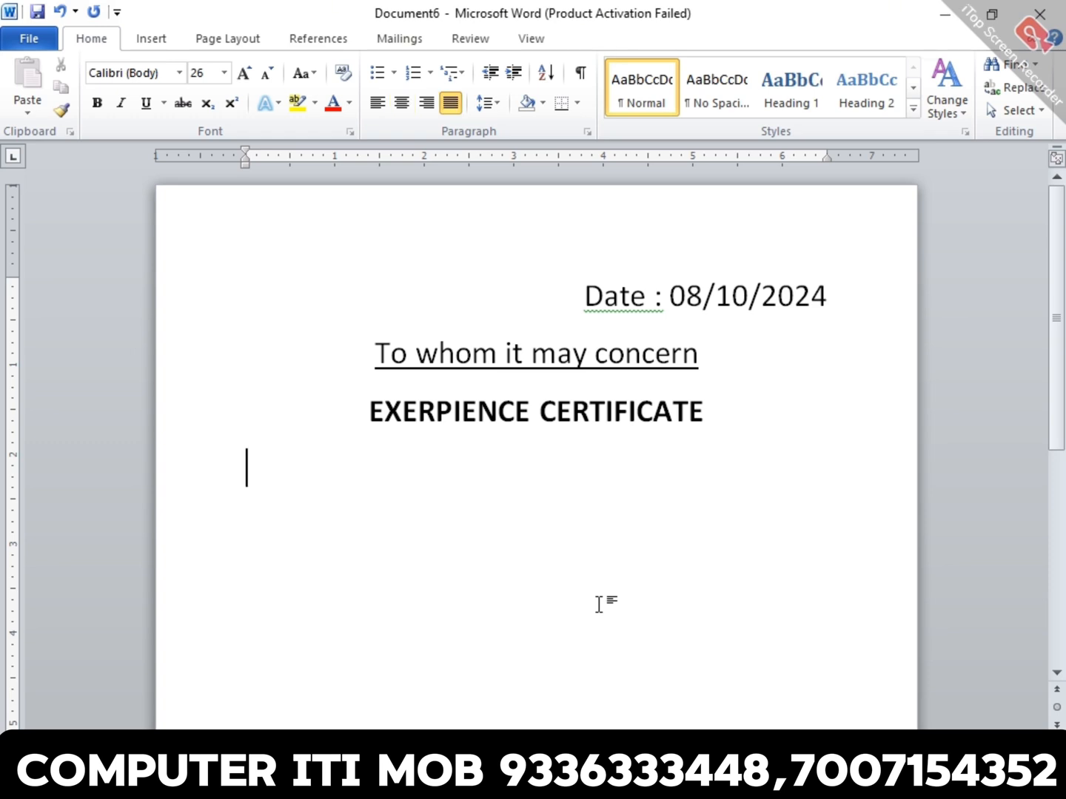
{"action": "type", "text": "This is t"}
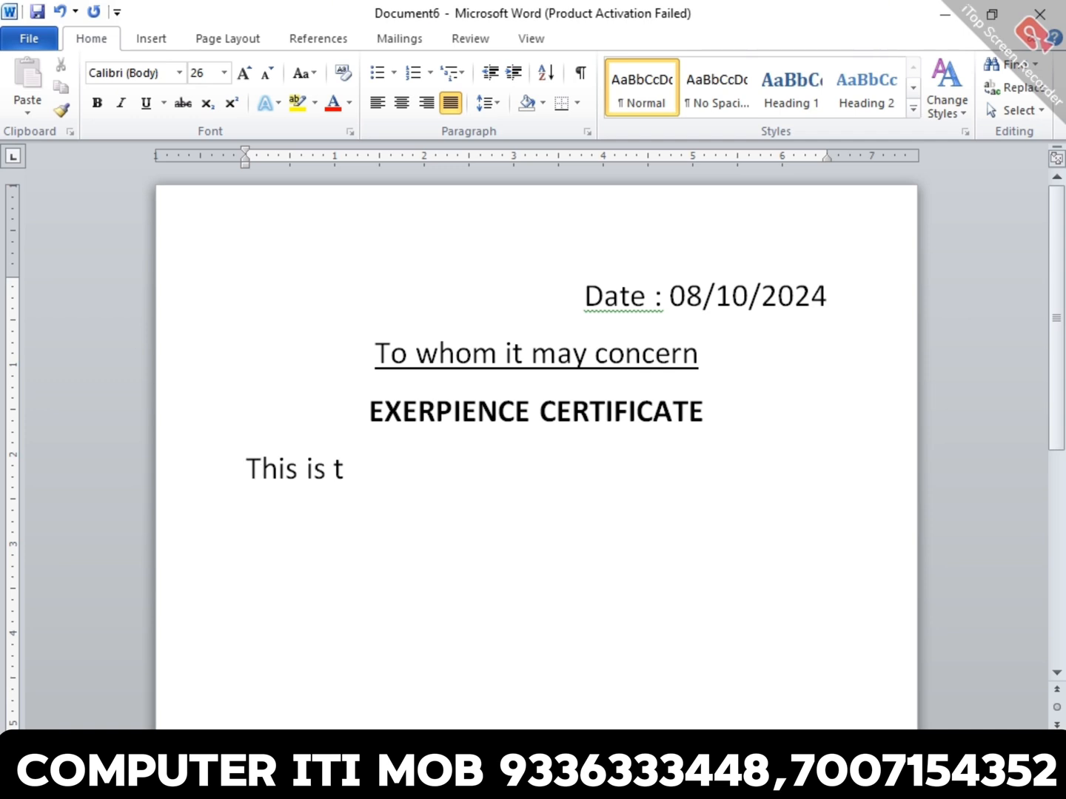
{"action": "type", "text": "o certfy"}
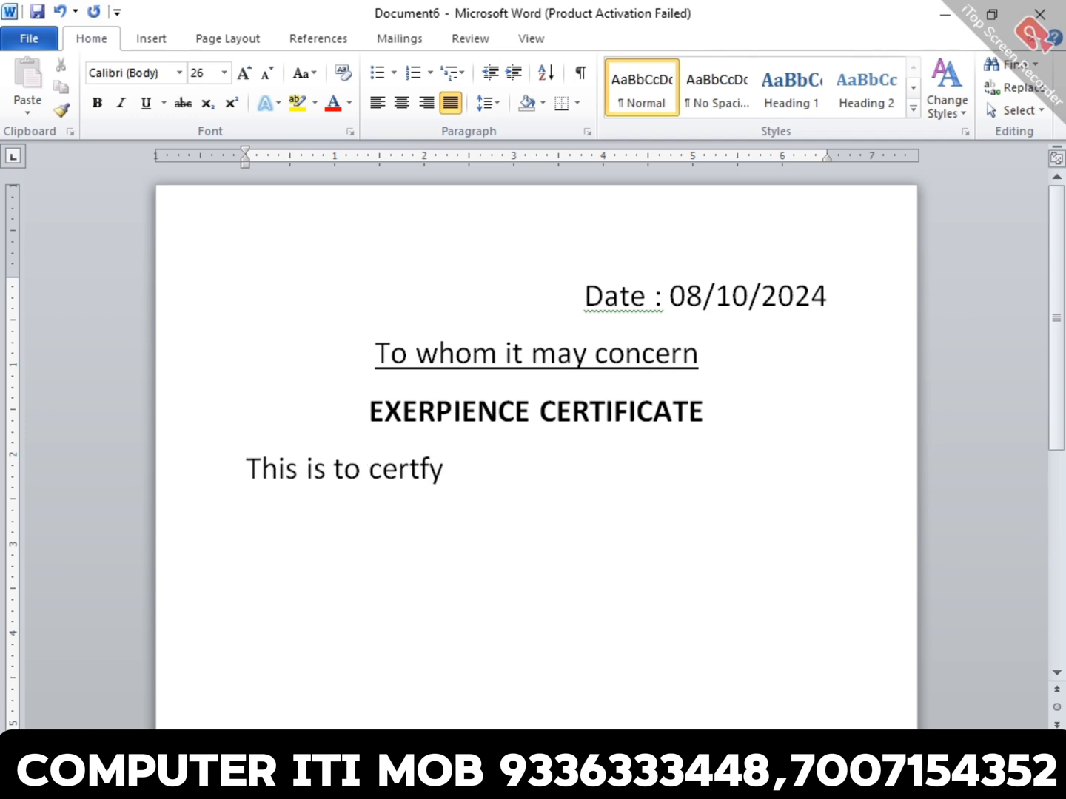
{"action": "key", "text": "BackSpace"}
{"action": "key", "text": "BackSpace"}
{"action": "type", "text": "ify that M"}
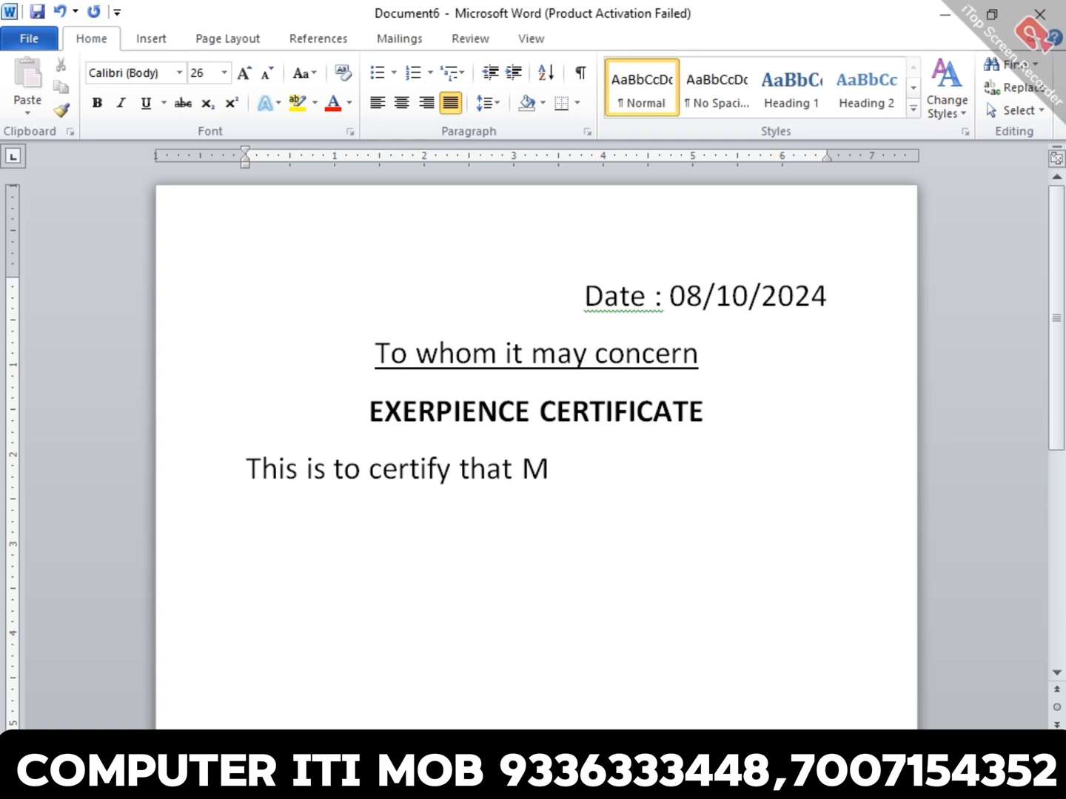
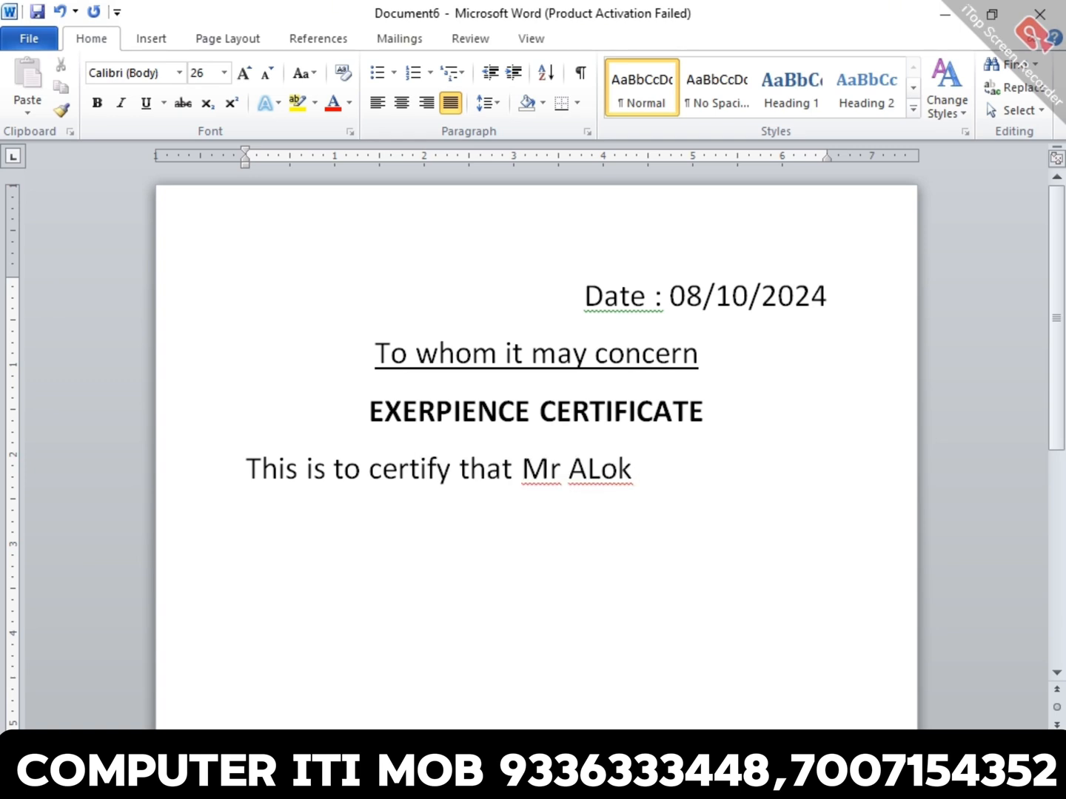
- Continue the certificate sentence with the employee's full name, "s/o" and the father's name with the title "Sri"
{"action": "key", "text": "BackSpace"}
{"action": "key", "text": "BackSpace"}
{"action": "key", "text": "BackSpace"}
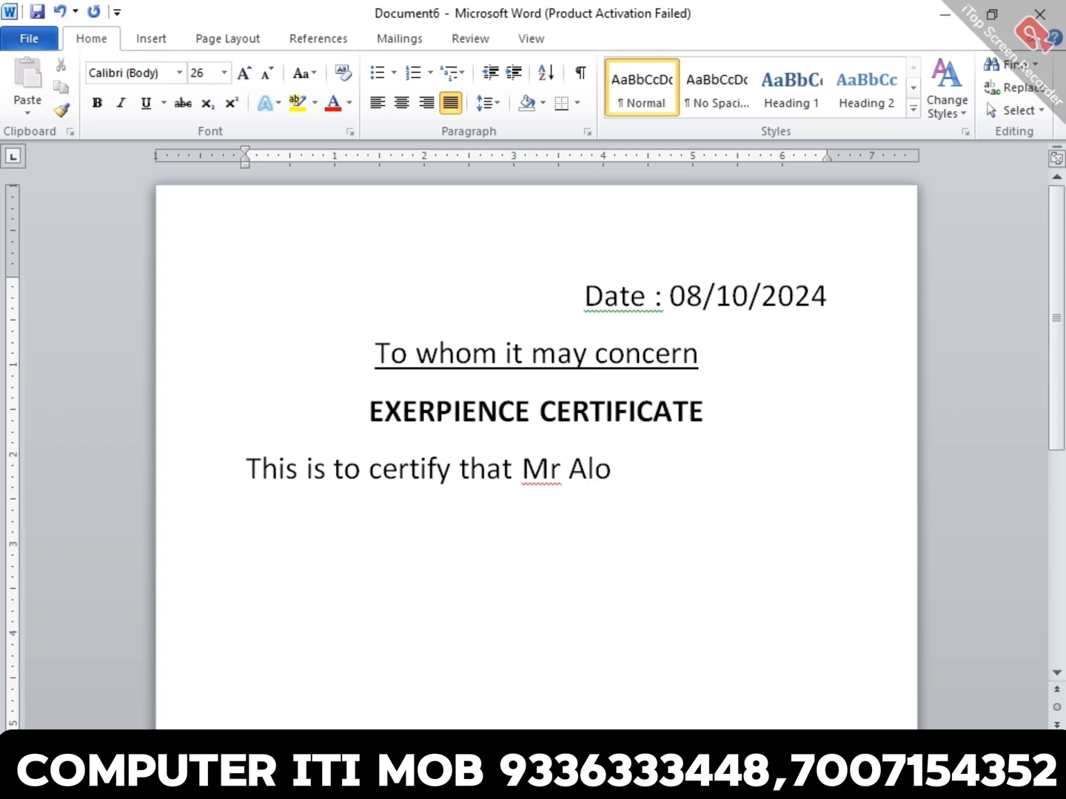
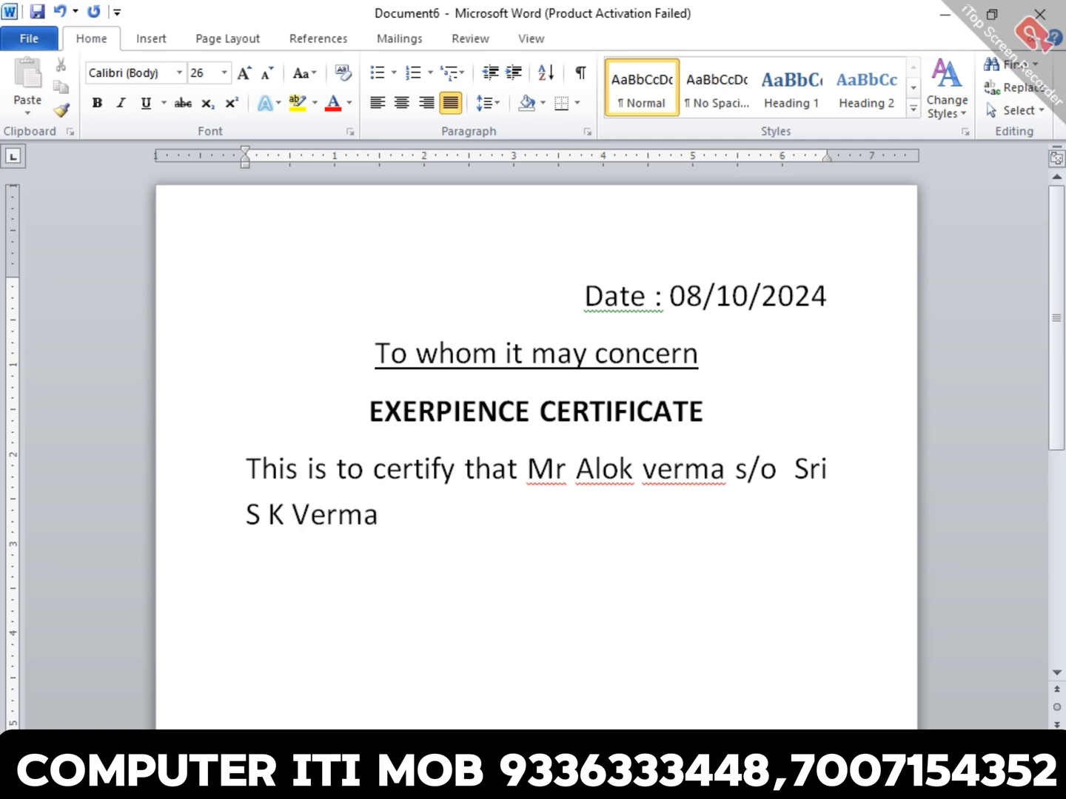
{"action": "type", "text": " working in o"}
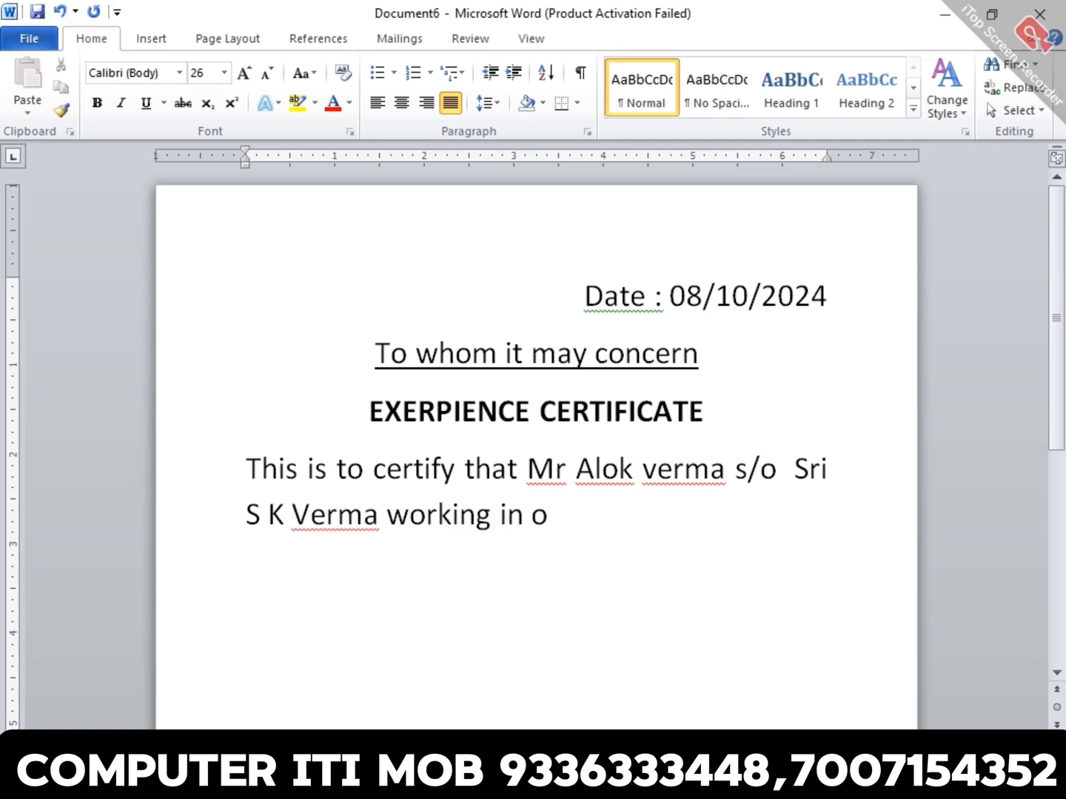
{"action": "type", "text": "ur UT"}
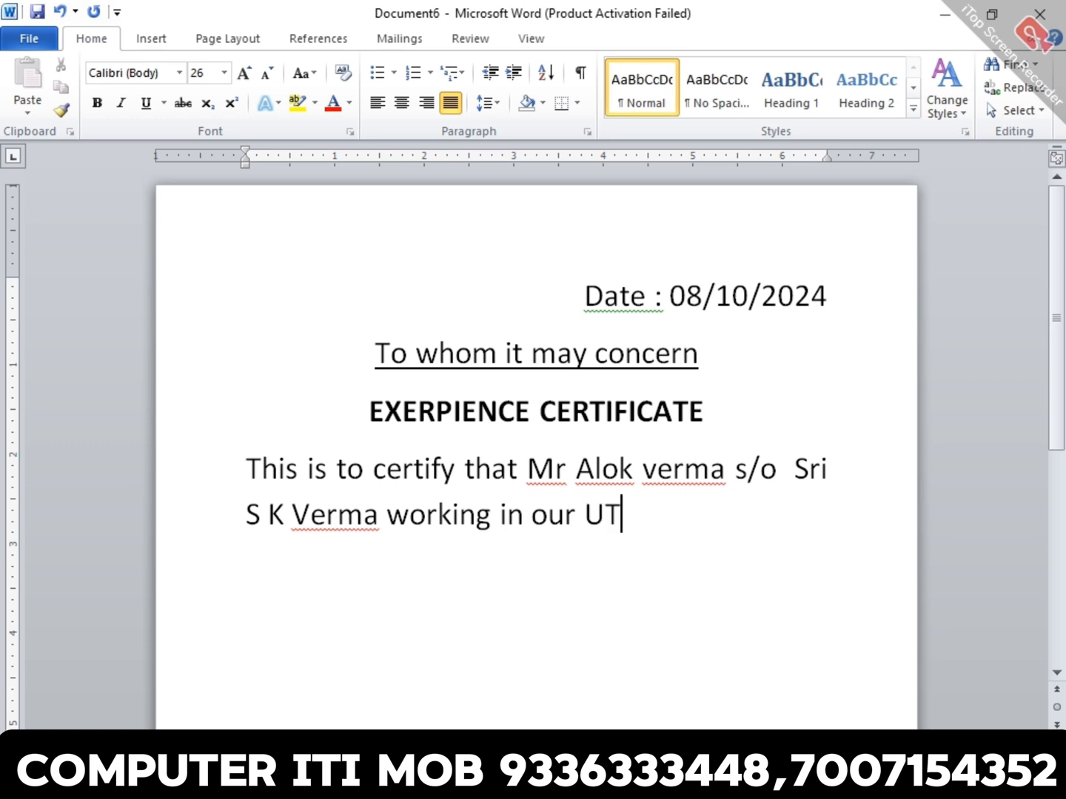
- Continue the certificate sentence with "working in our iti" after the father's name
{"action": "key", "text": "BackSpace"}
{"action": "key", "text": "BackSpace"}
{"action": "type", "text": "iti as"}
{"action": "key", "text": "BackSpace"}
{"action": "key", "text": "BackSpace"}
{"action": "key", "text": "BackSpace"}
{"action": "key", "text": "BackSpace"}
{"action": "key", "text": "BackSpace"}
{"action": "key", "text": "BackSpace"}
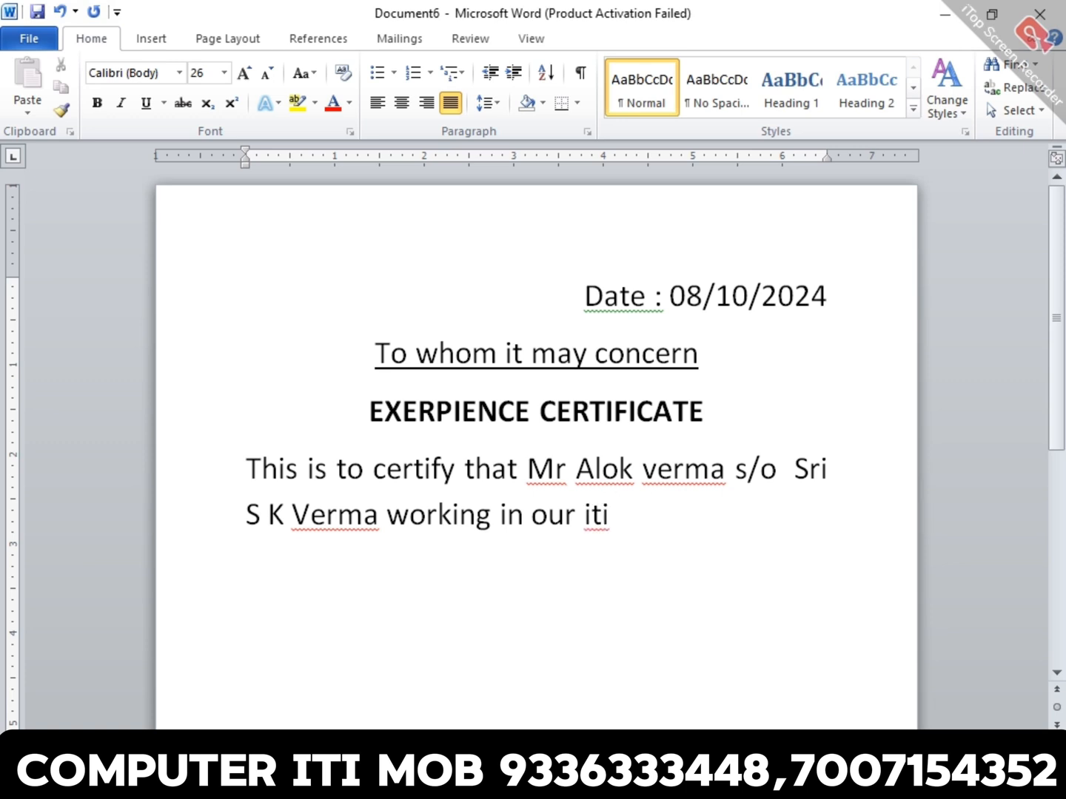
- Replace "iti" at the end of the certificate sentence with "organization as a"
{"action": "type", "text": "Cpom"}
{"action": "key", "text": "BackSpace"}
{"action": "key", "text": "BackSpace"}
{"action": "key", "text": "BackSpace"}
{"action": "key", "text": "BackSpace"}
{"action": "type", "text": "orga"}
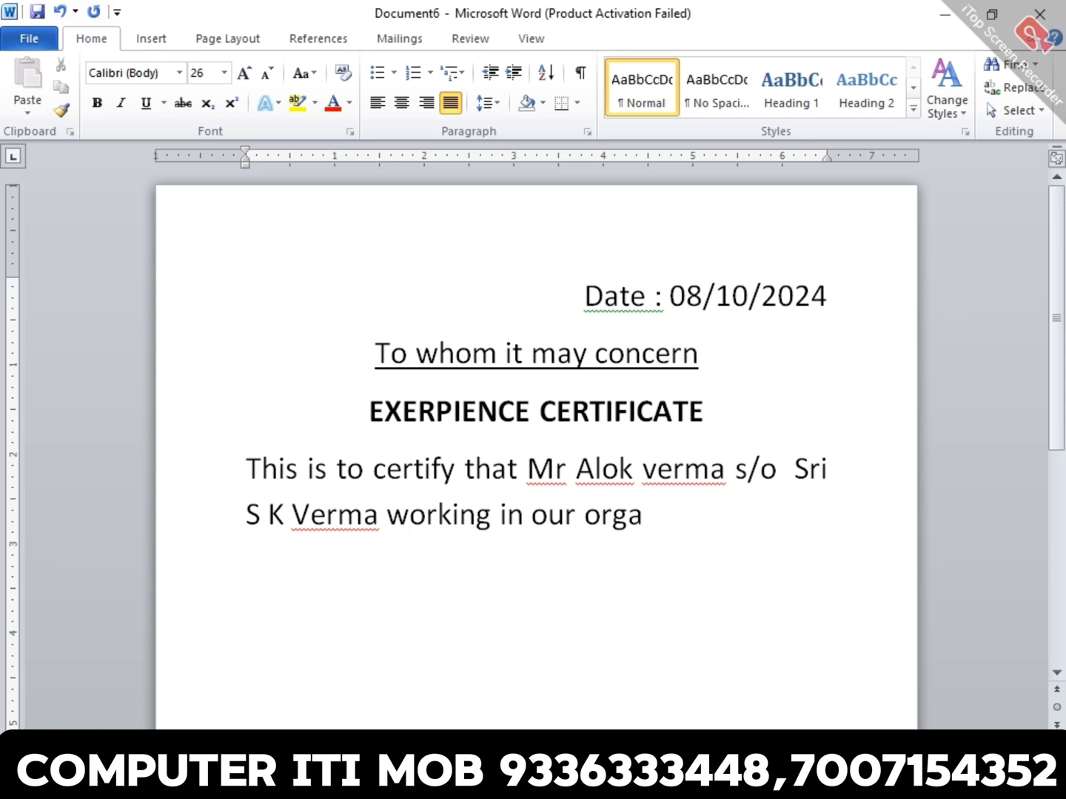
{"action": "type", "text": "nisatio"}
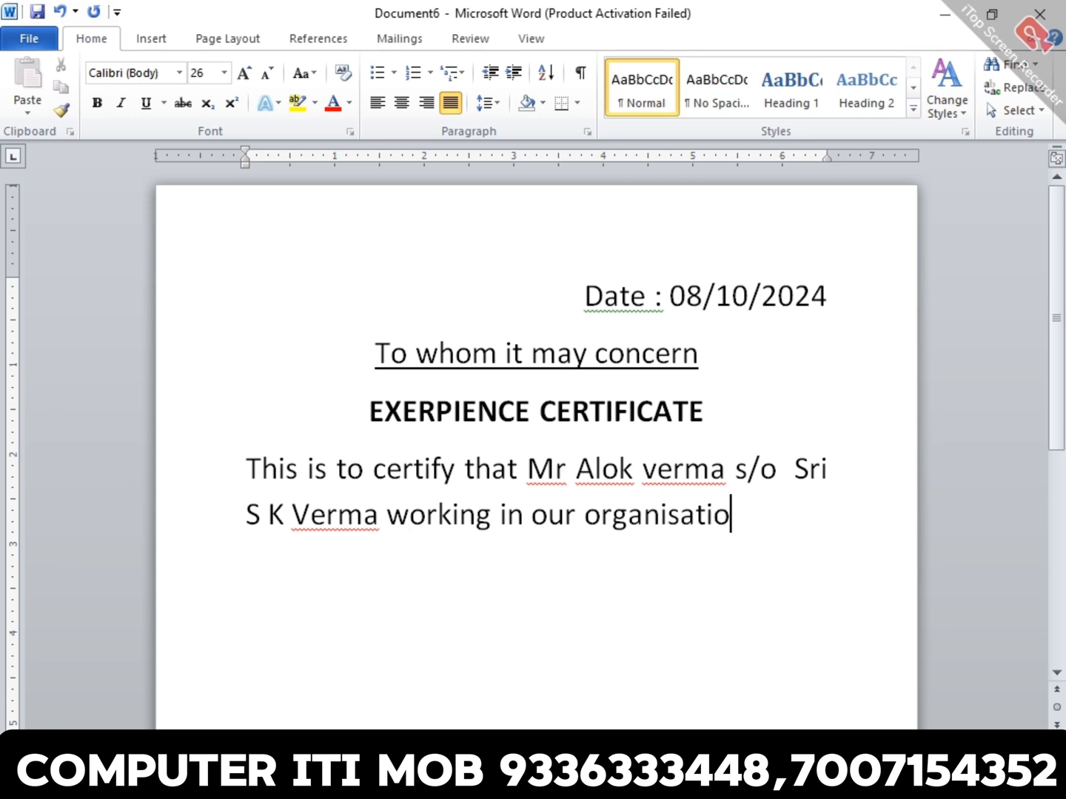
{"action": "type", "text": "n as a"}
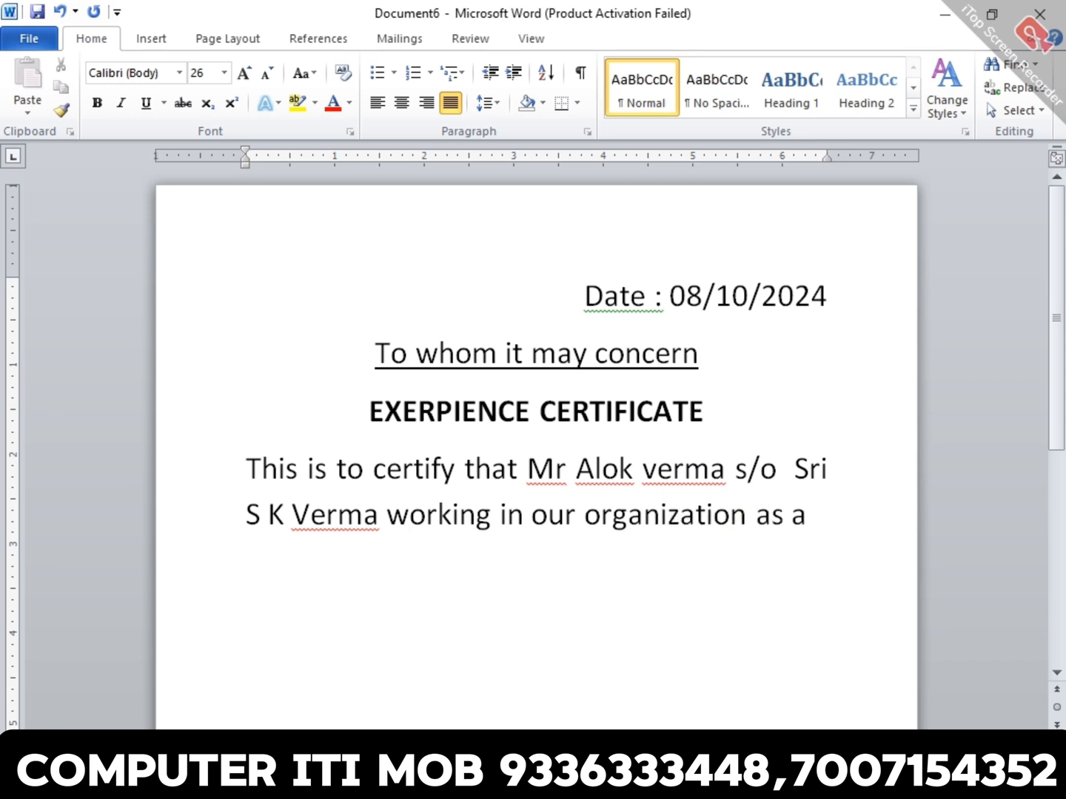
{"action": "type", "text": " Computer "}
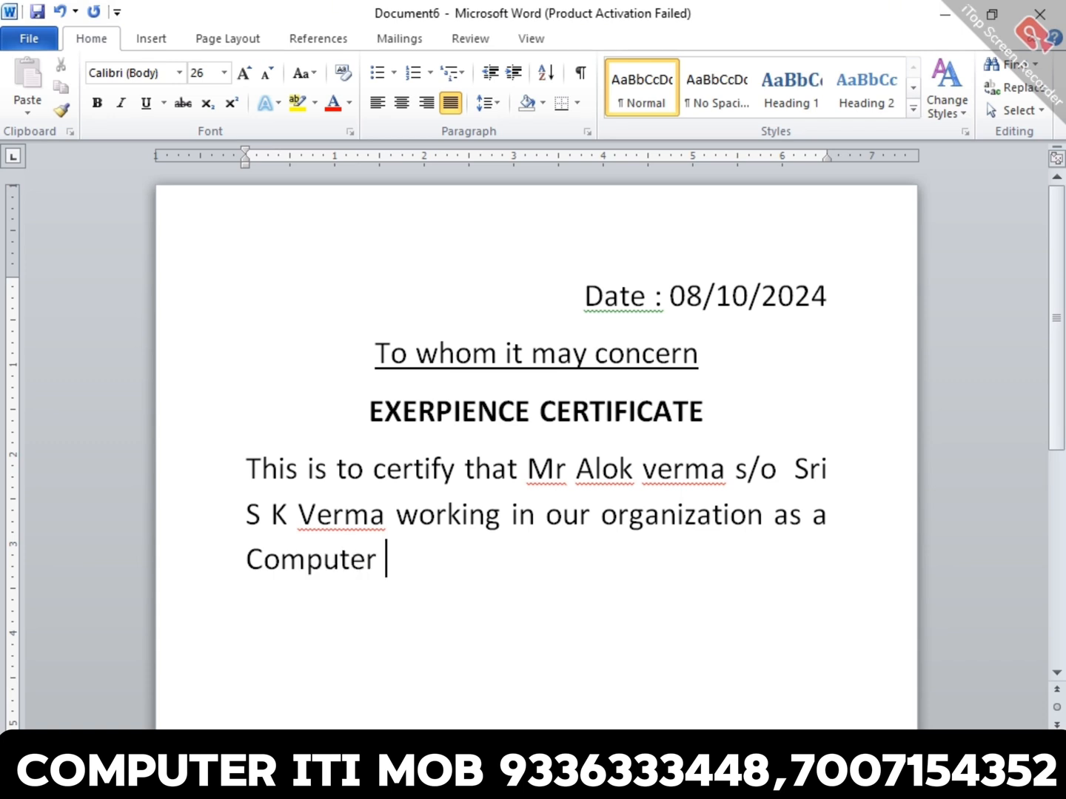
{"action": "type", "text": "Accountant"}
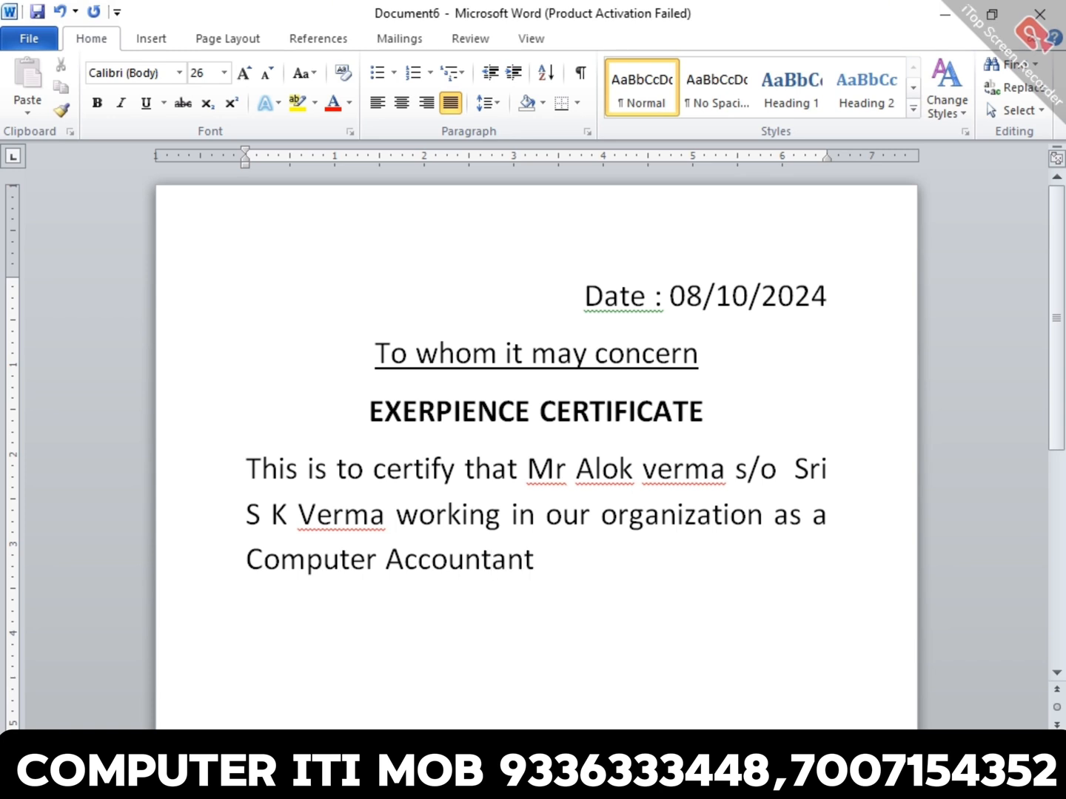
{"action": "type", "text": " from 0"}
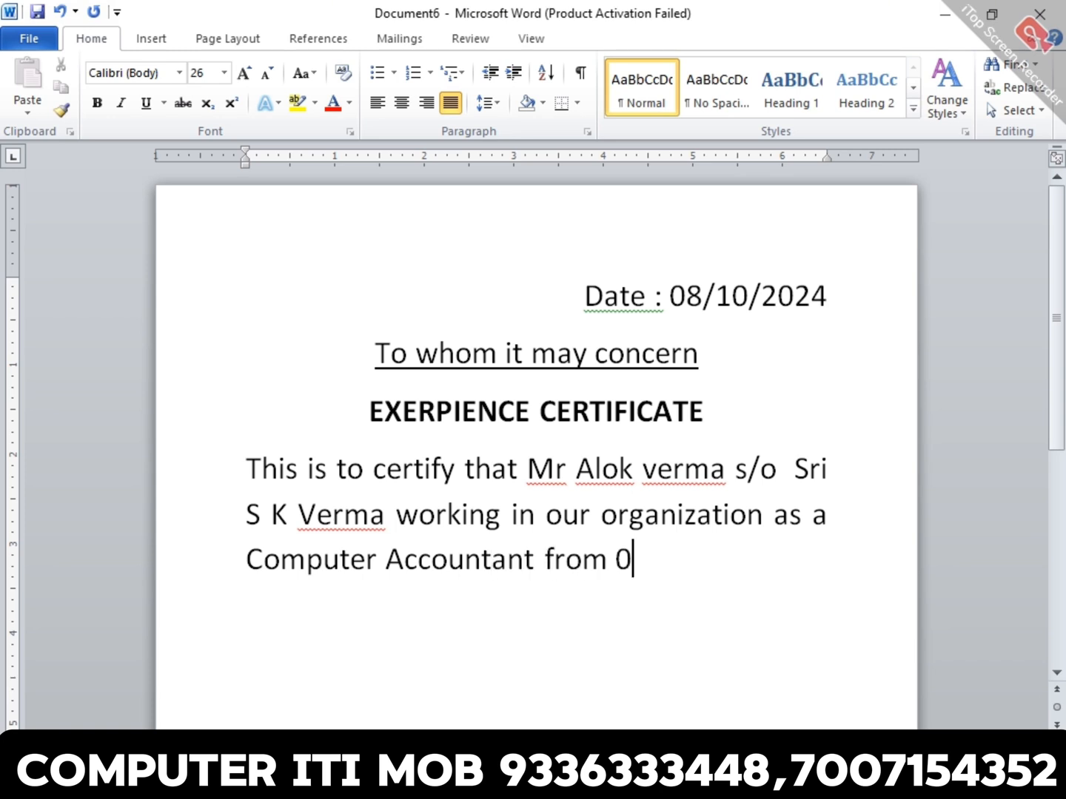
{"action": "type", "text": "1/01/223"}
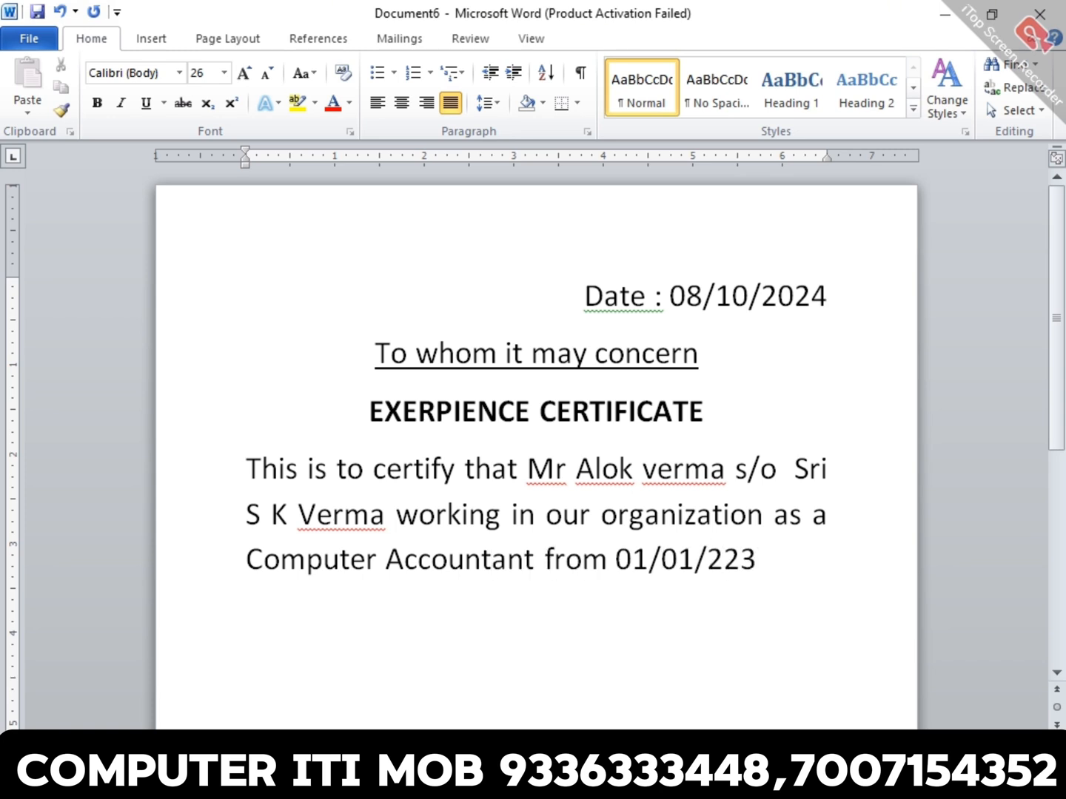
- Finish the certificate sentence with the employment period "01/01/2023 to 31/12/2023" and begin a new paragraph
{"action": "key", "text": "BackSpace"}
{"action": "key", "text": "BackSpace"}
{"action": "type", "text": "03"}
{"action": "key", "text": "BackSpace"}
{"action": "type", "text": "23 to 31"}
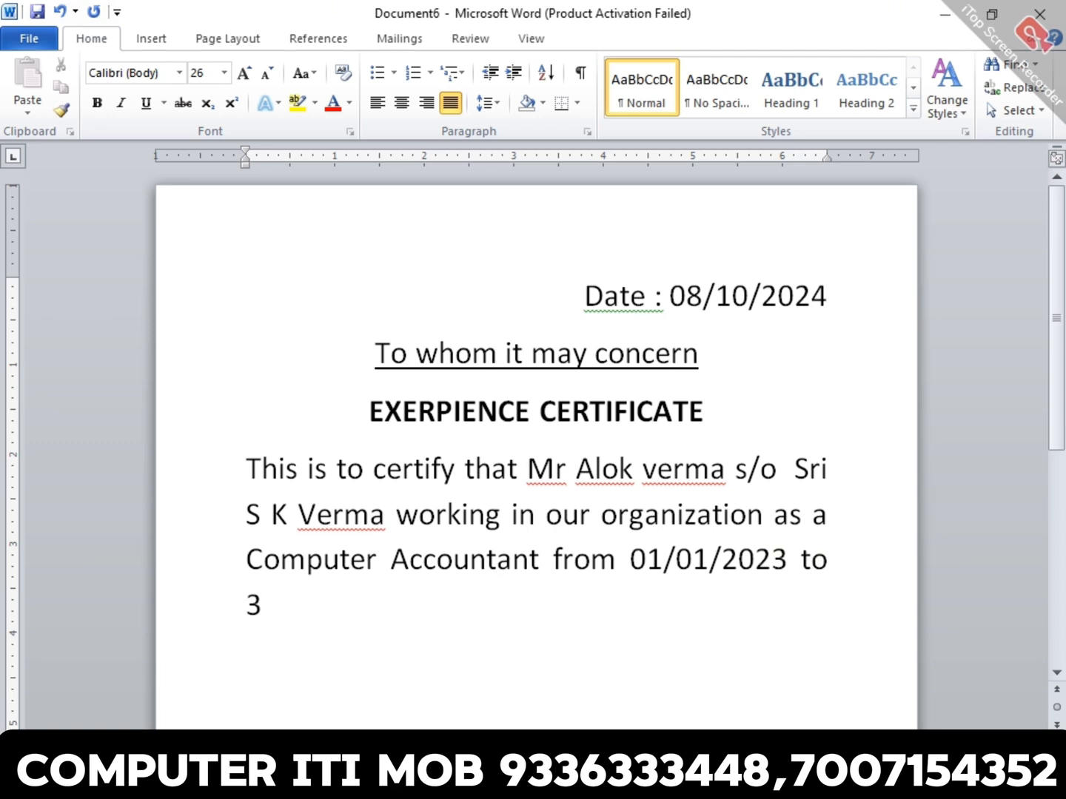
{"action": "type", "text": "/12/0"}
{"action": "key", "text": "BackSpace"}
{"action": "type", "text": "2023"}
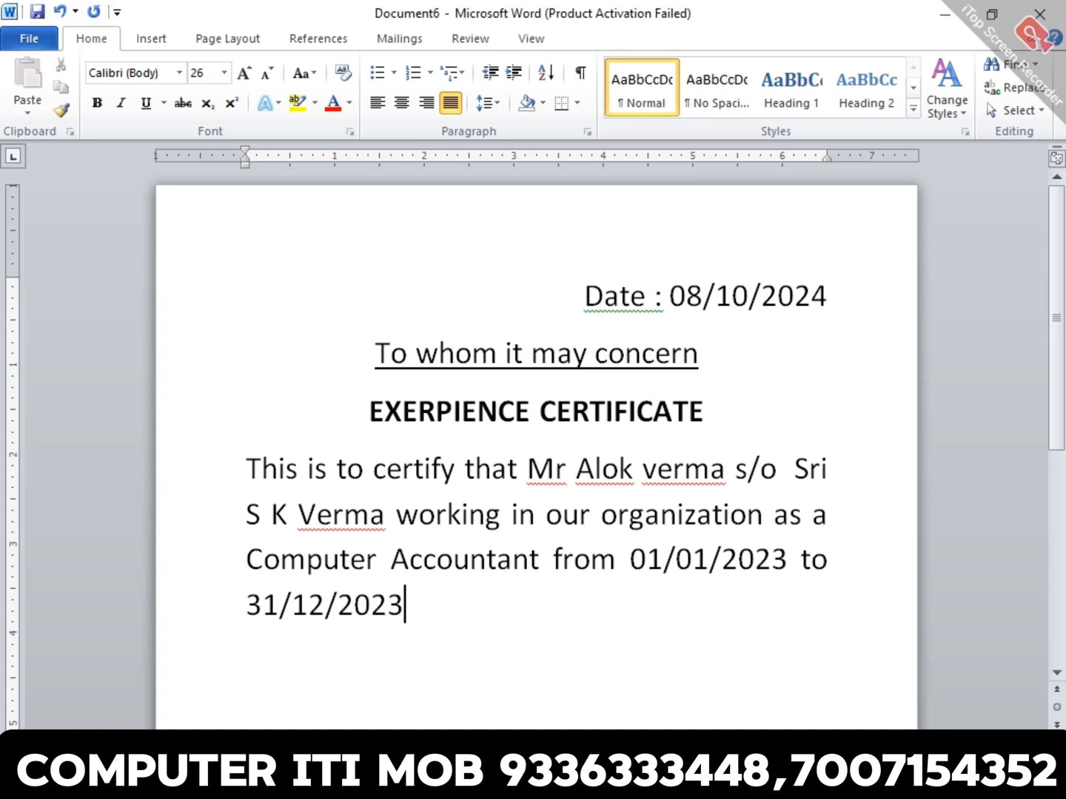
{"action": "key", "text": "Return"}
- Set the line spacing of the "This is to certify that" paragraph to 1.5 lines
{"action": "triple_click", "coordinate": [486, 513]}
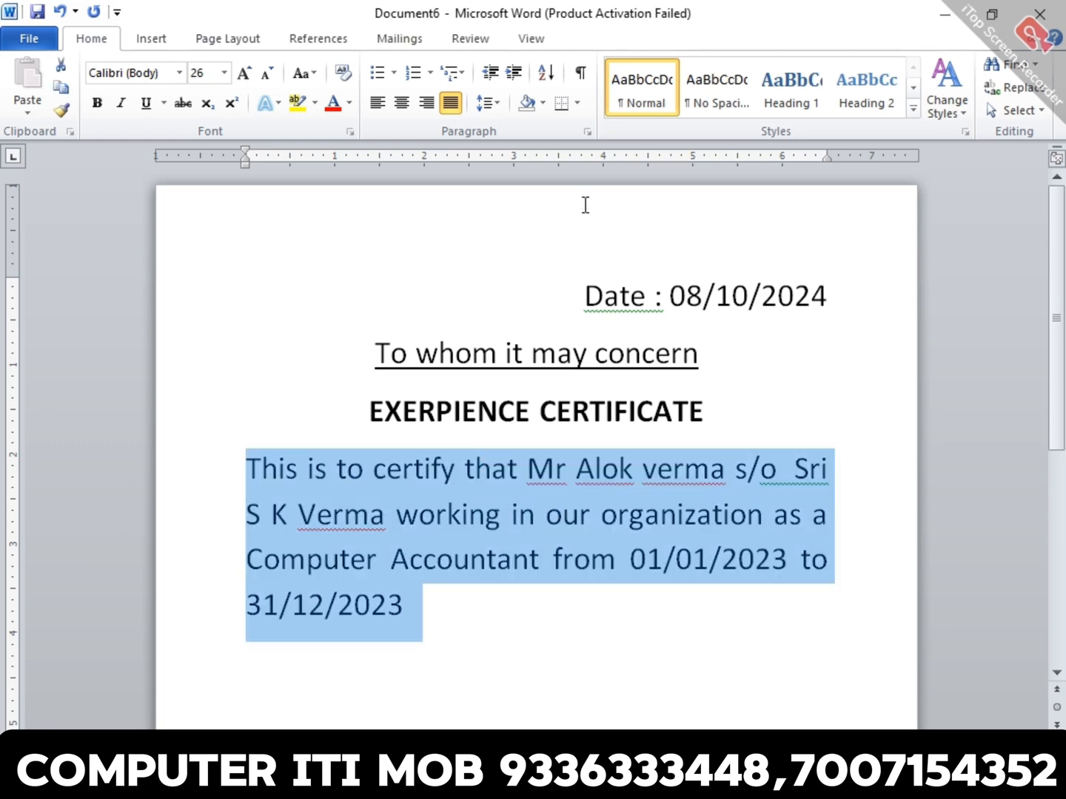
{"action": "left_click", "coordinate": [586, 134]}
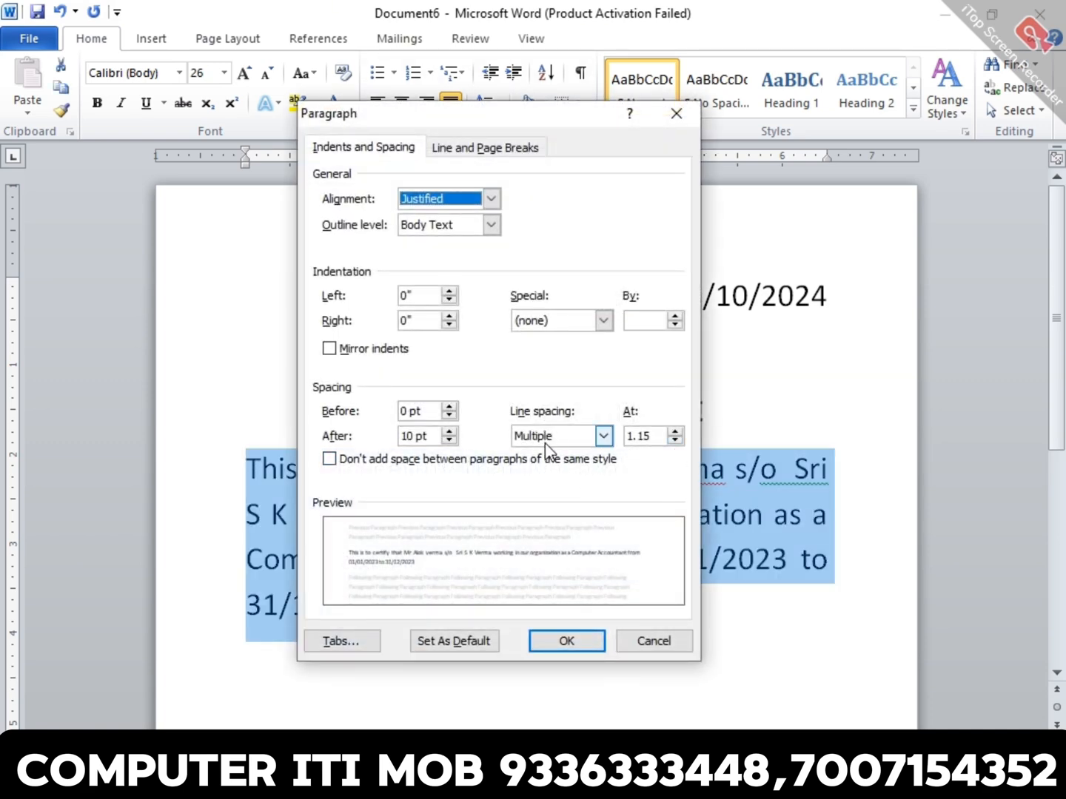
{"action": "left_click", "coordinate": [603, 436]}
{"action": "left_click", "coordinate": [565, 472]}
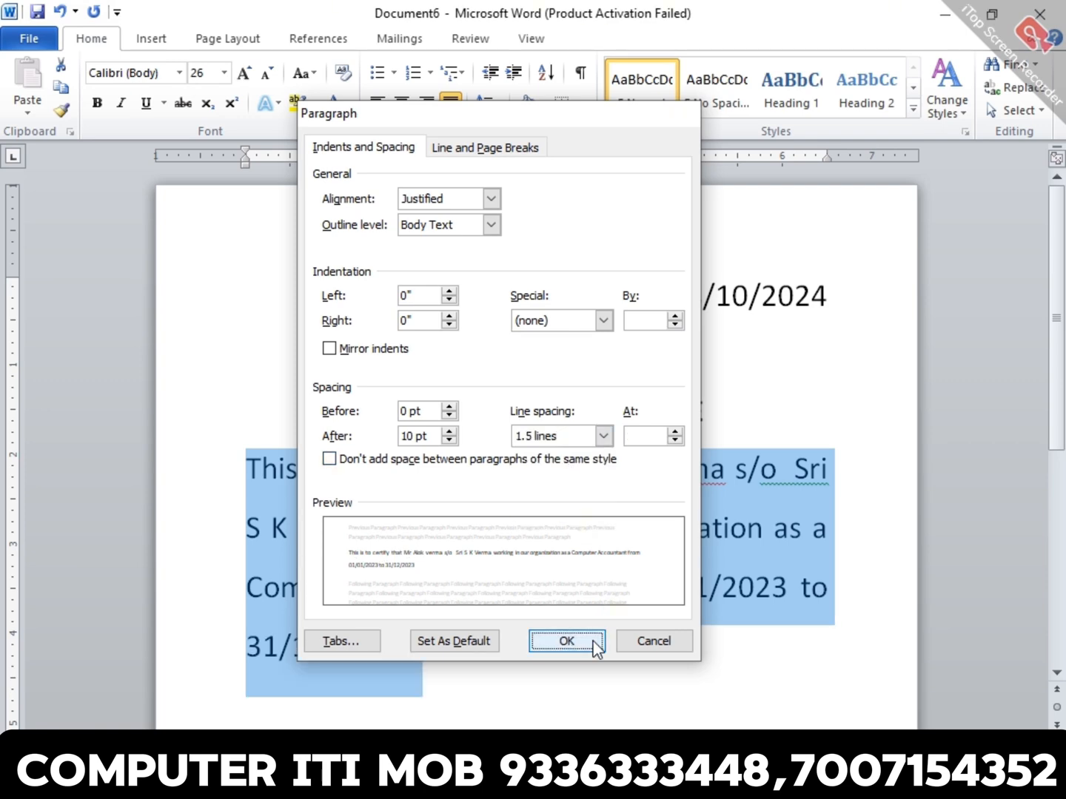
{"action": "left_click", "coordinate": [595, 641]}
{"action": "left_click", "coordinate": [634, 602]}
- Set the font size of the whole certificate to 15
{"action": "key", "text": "ctrl+a"}
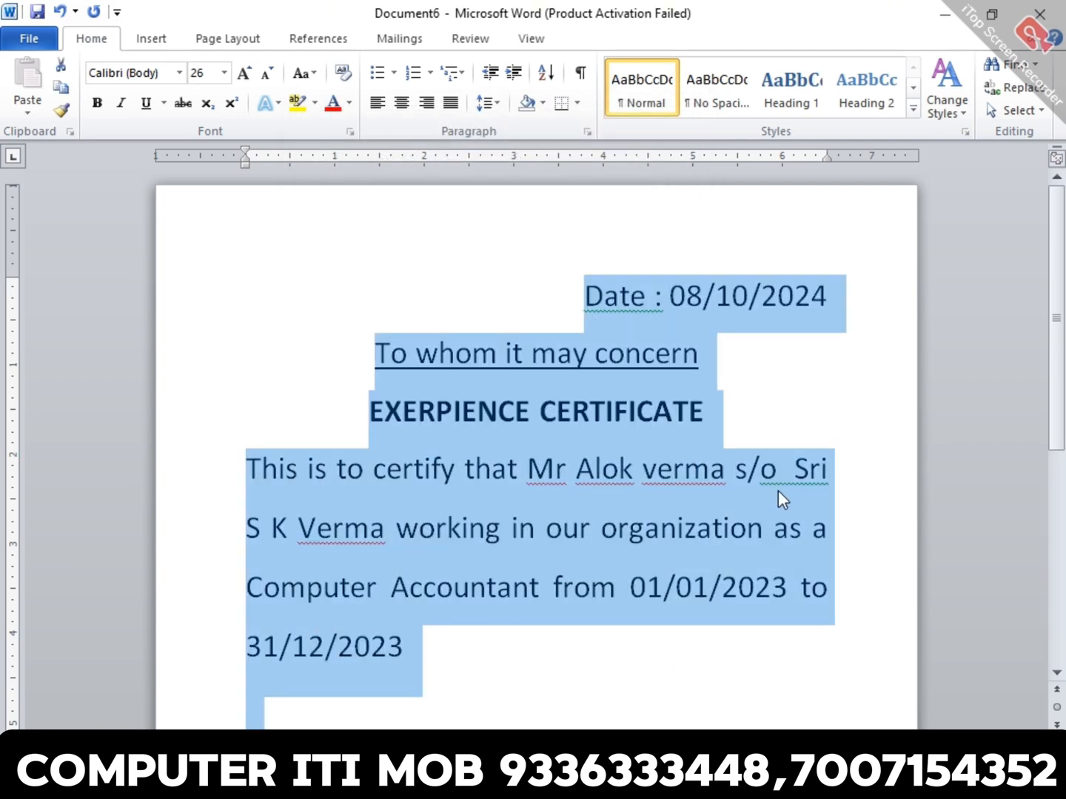
{"action": "left_click", "coordinate": [201, 75]}
{"action": "type", "text": "15"}
{"action": "key", "text": "Return"}
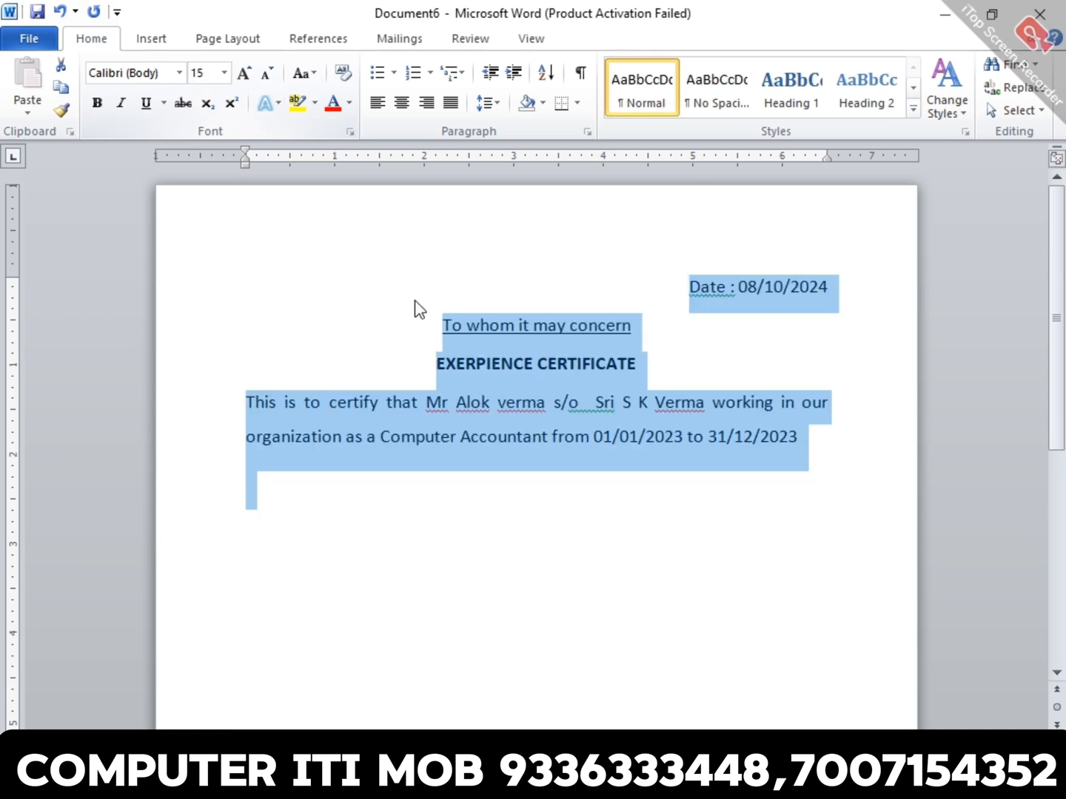
{"action": "left_click", "coordinate": [626, 367]}
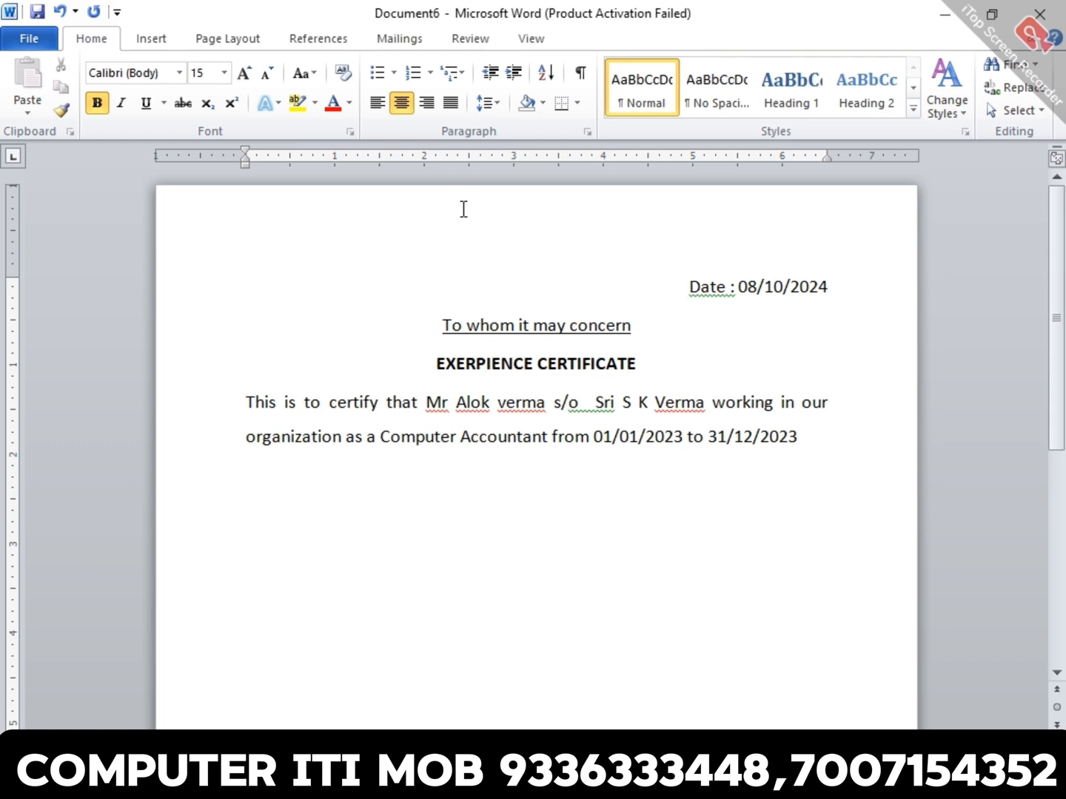
- Add a two-line paragraph of random placeholder text below the certificate sentence and begin a new paragraph
{"action": "left_click", "coordinate": [853, 447]}
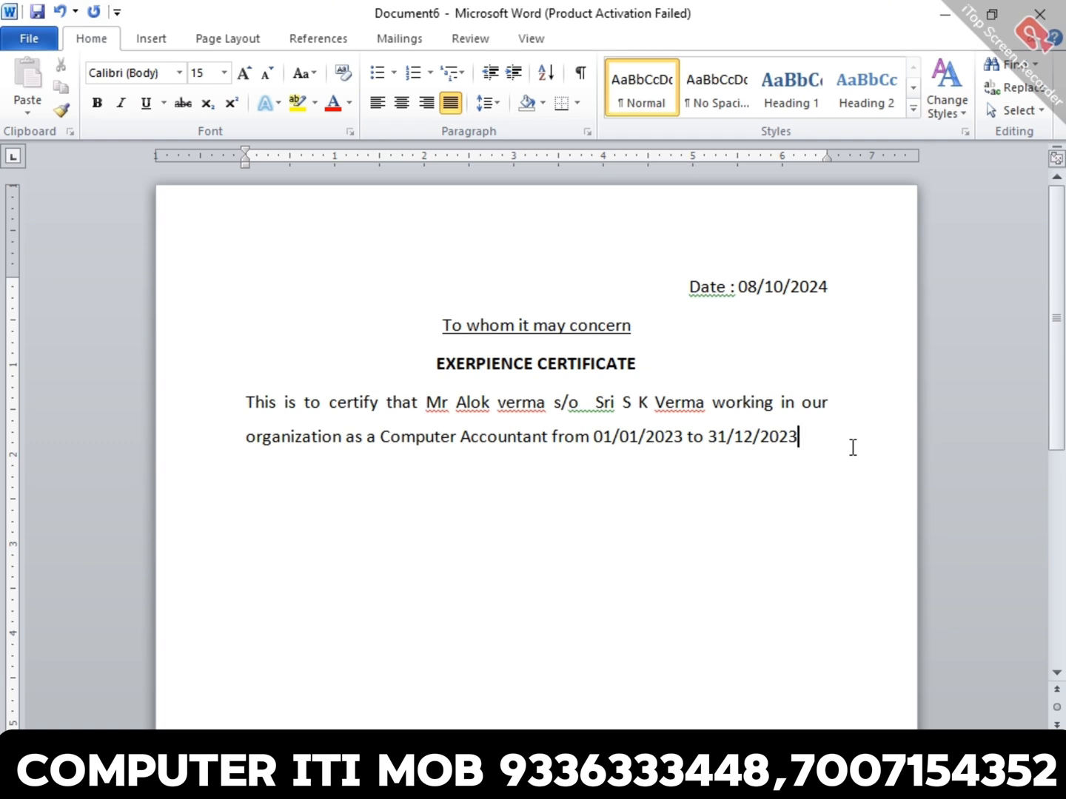
{"action": "key", "text": "Return"}
{"action": "type", "text": "asdfasfhasd"}
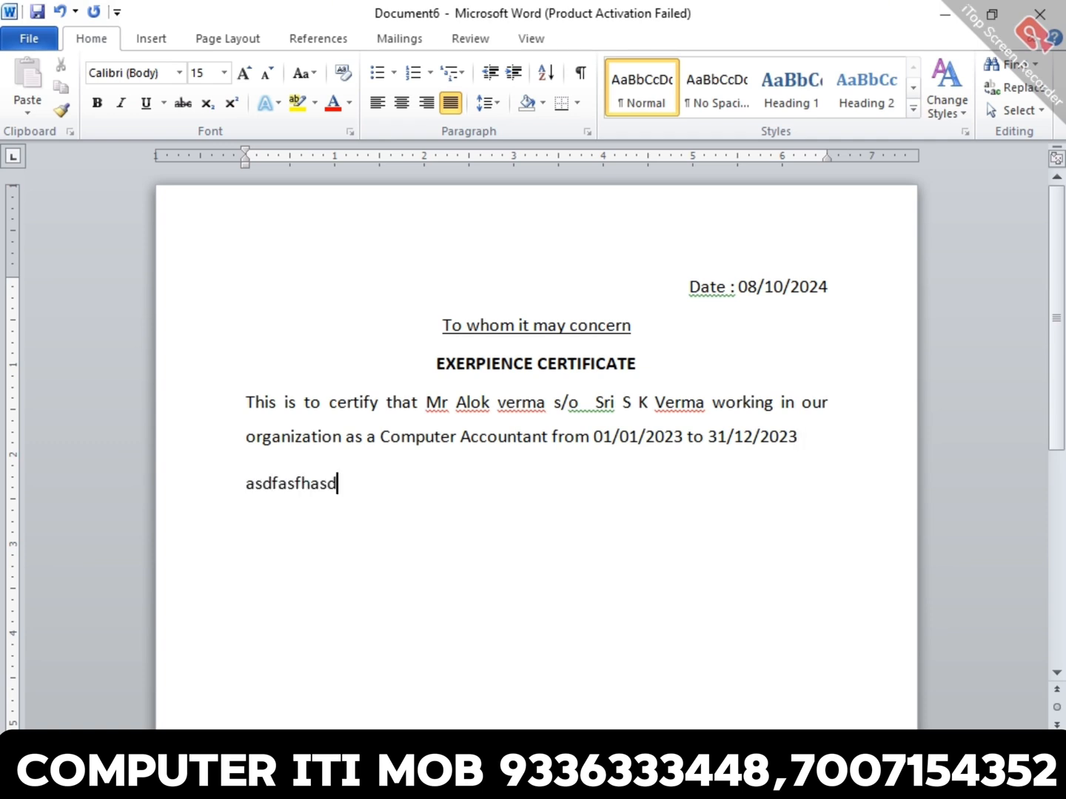
{"action": "type", "text": "fhis fiasidfhiahsid fhiasd fiasid fiasdifiasdfiaisf ias"}
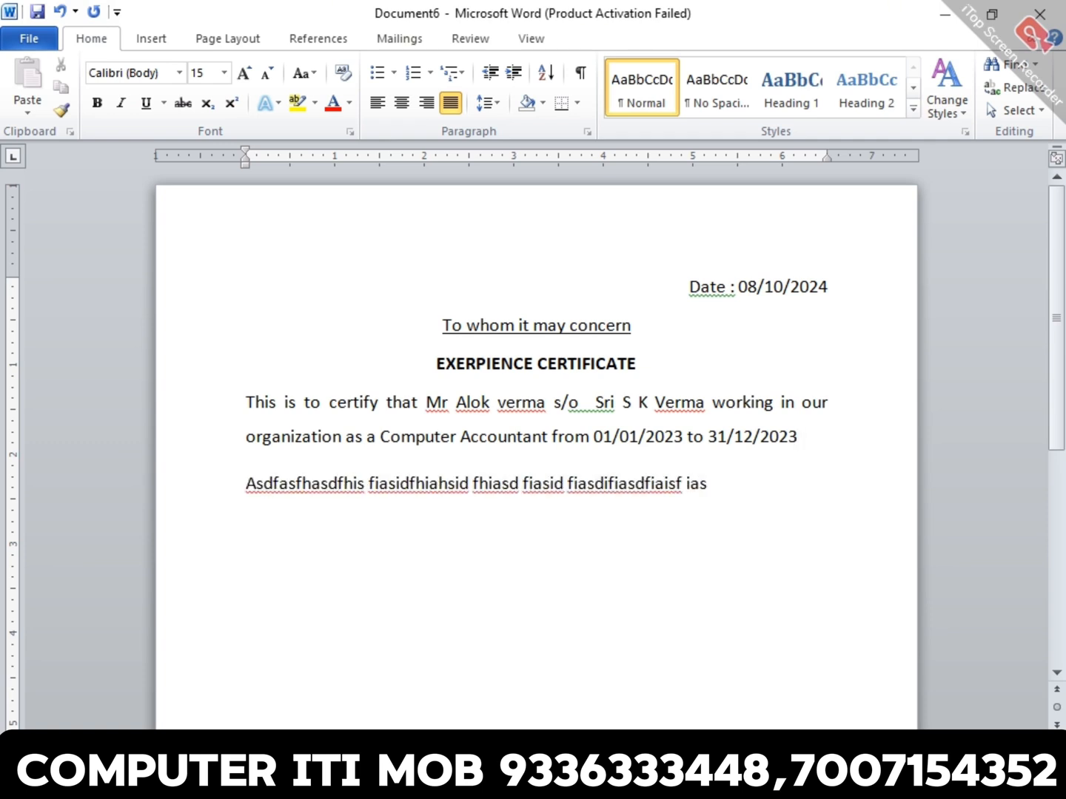
{"action": "type", "text": " if iasdhf ihiasd fisad ifhasid fiahs difhasidhfi ashifia sd"}
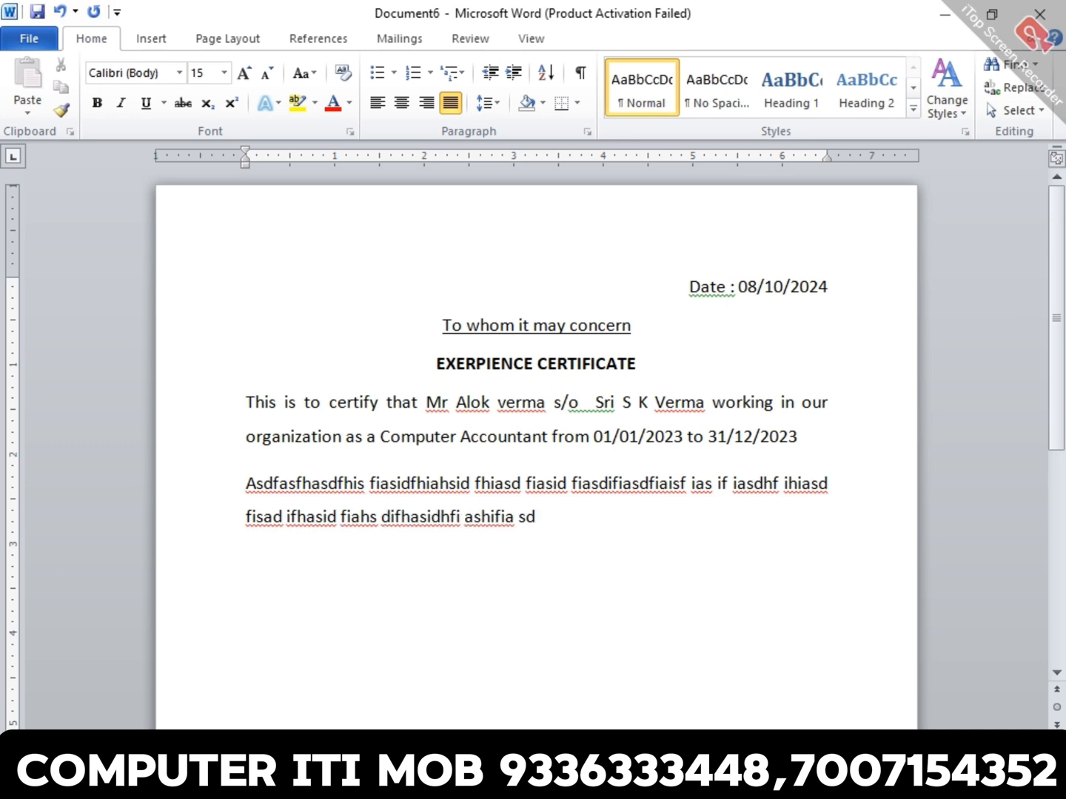
{"action": "type", "text": "hfi ashdf aisdhfiashdifh aisd fiha s"}
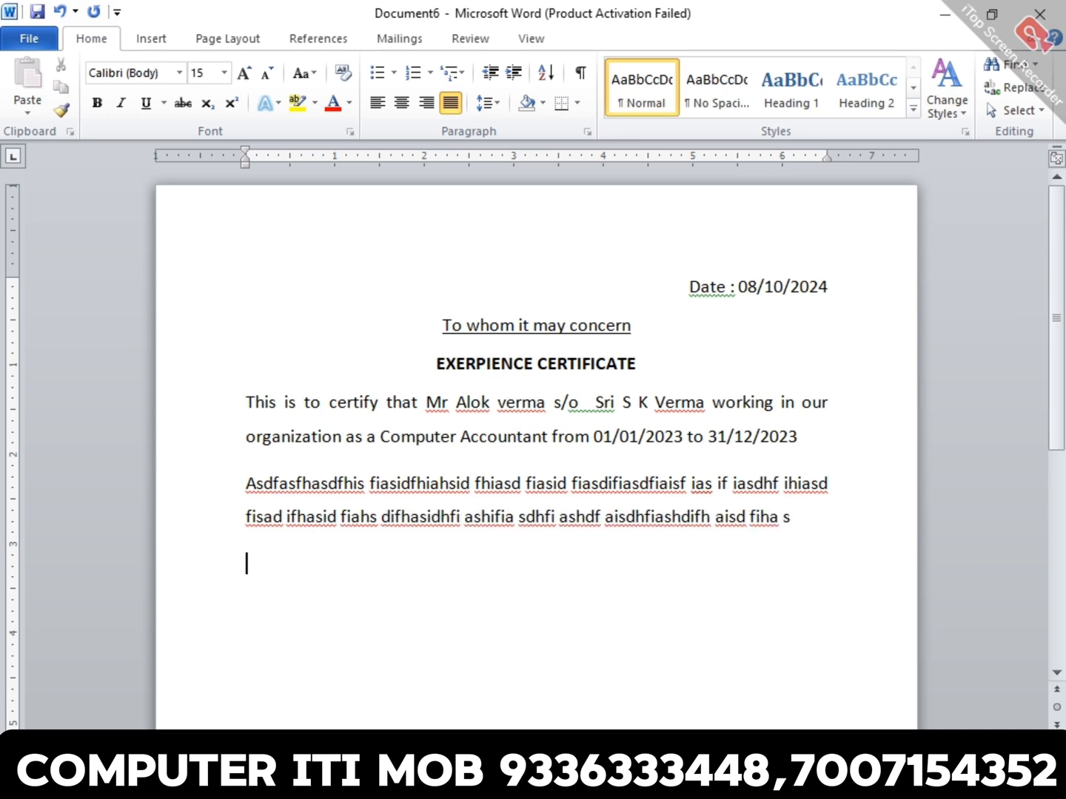
{"action": "type", "text": "we wish him all"}
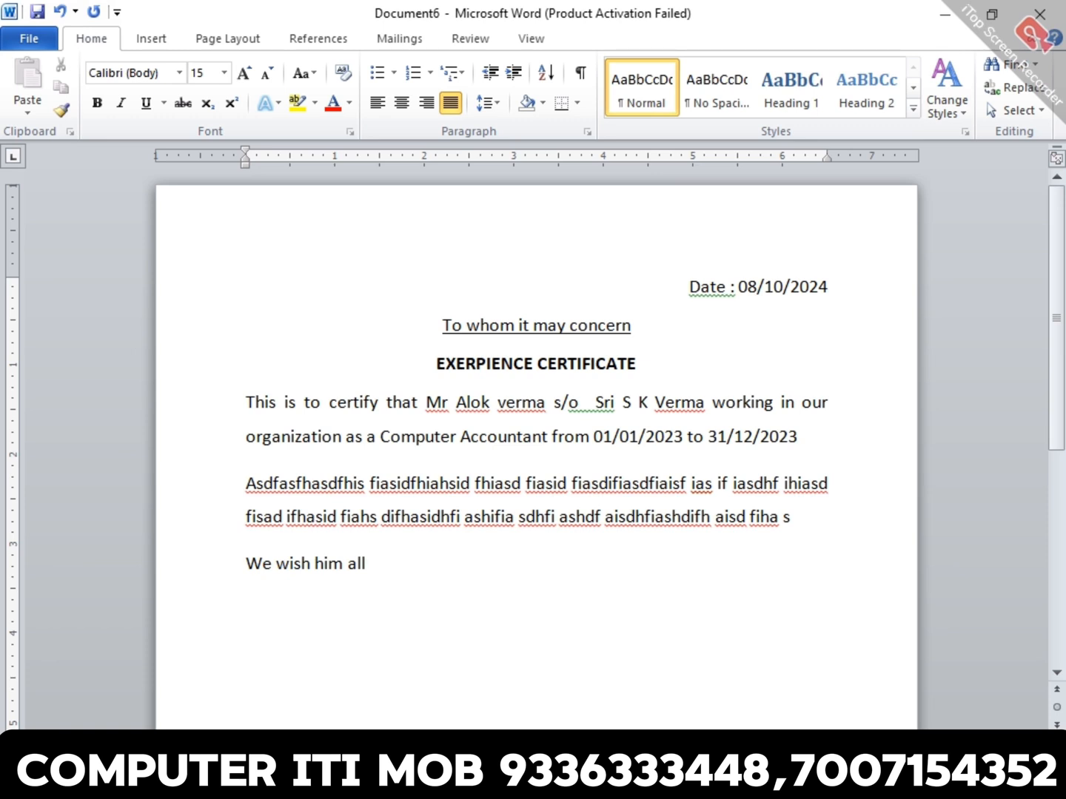
- Write the closing line "We wish him all success in line" below the placeholder paragraph and leave blank space under it
{"action": "type", "text": "success in line"}
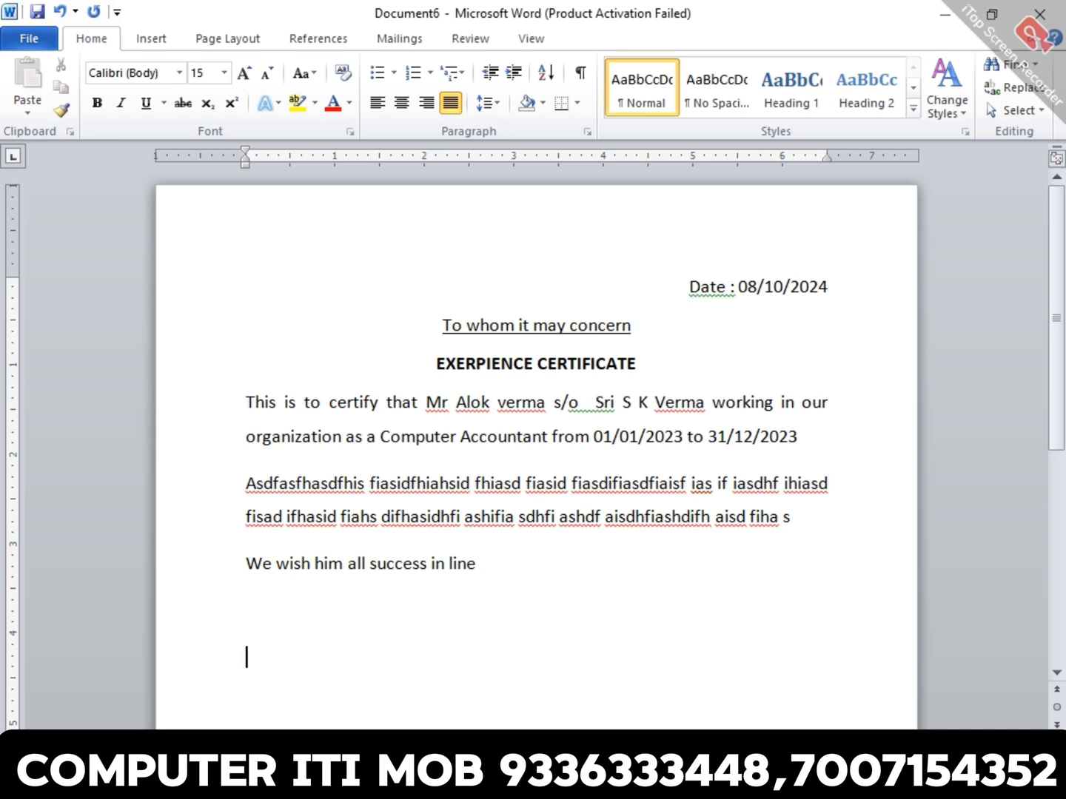
- Add a right-aligned "signature" line at the end of the certificate
{"action": "key", "text": "ctrl+r"}
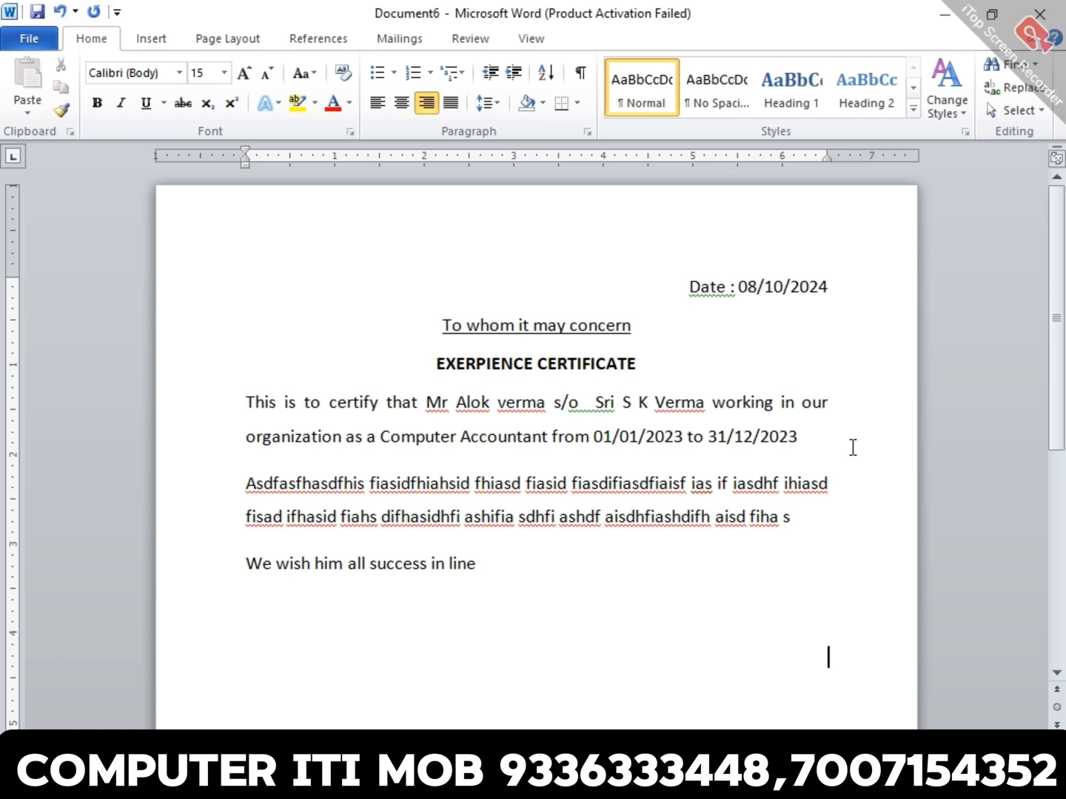
{"action": "type", "text": "signature"}
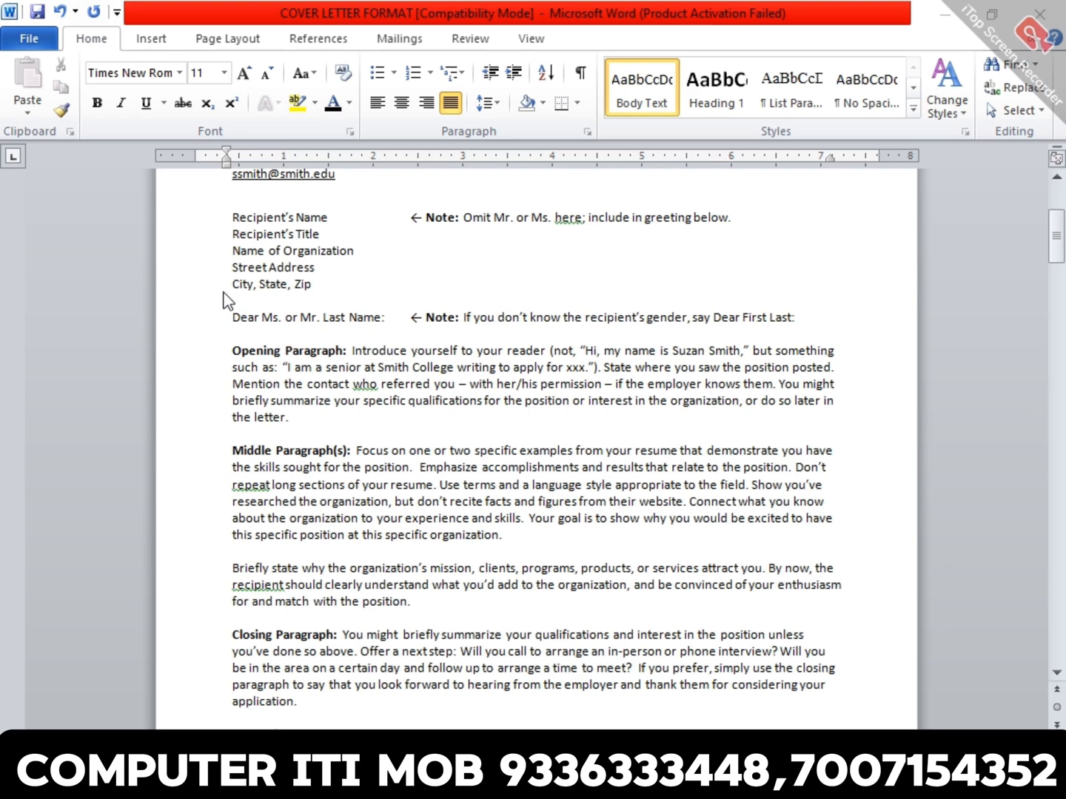
- Examine the alignment of the heading, date, subject line, body paragraphs and signature in the COVER LETTER FORMAT document
{"action": "scroll", "coordinate": [557, 328], "scroll_direction": "up", "scroll_amount": 6}
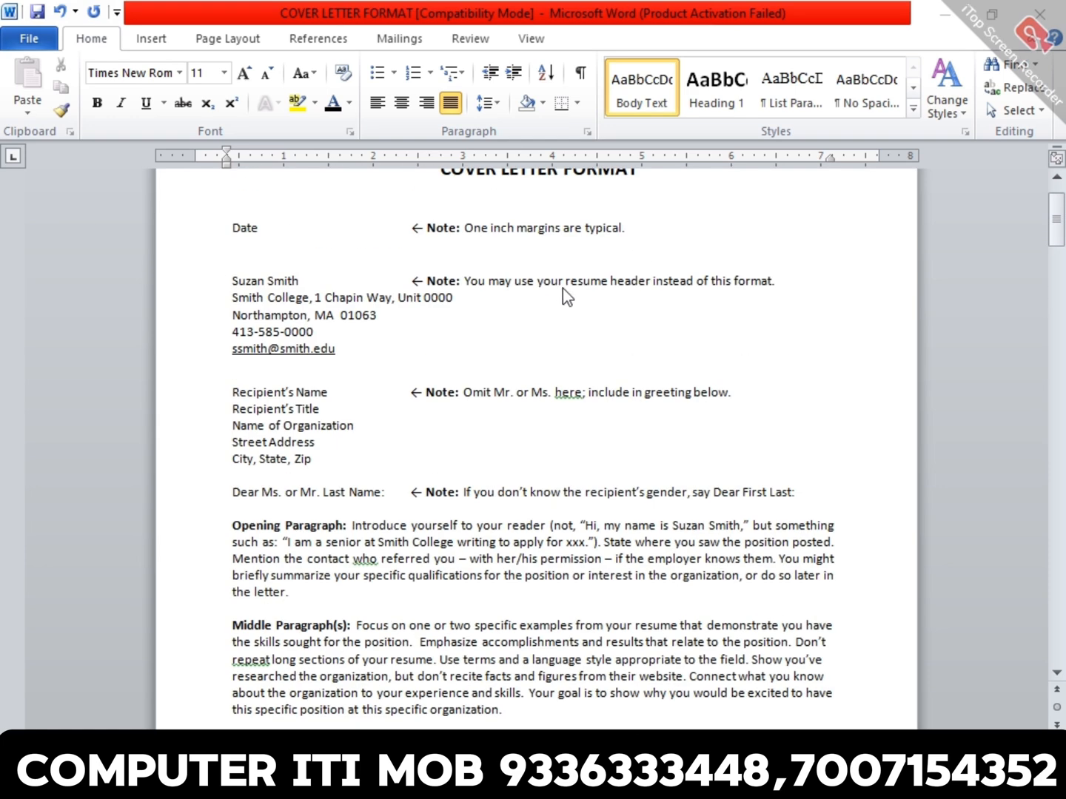
{"action": "double_click", "coordinate": [547, 254]}
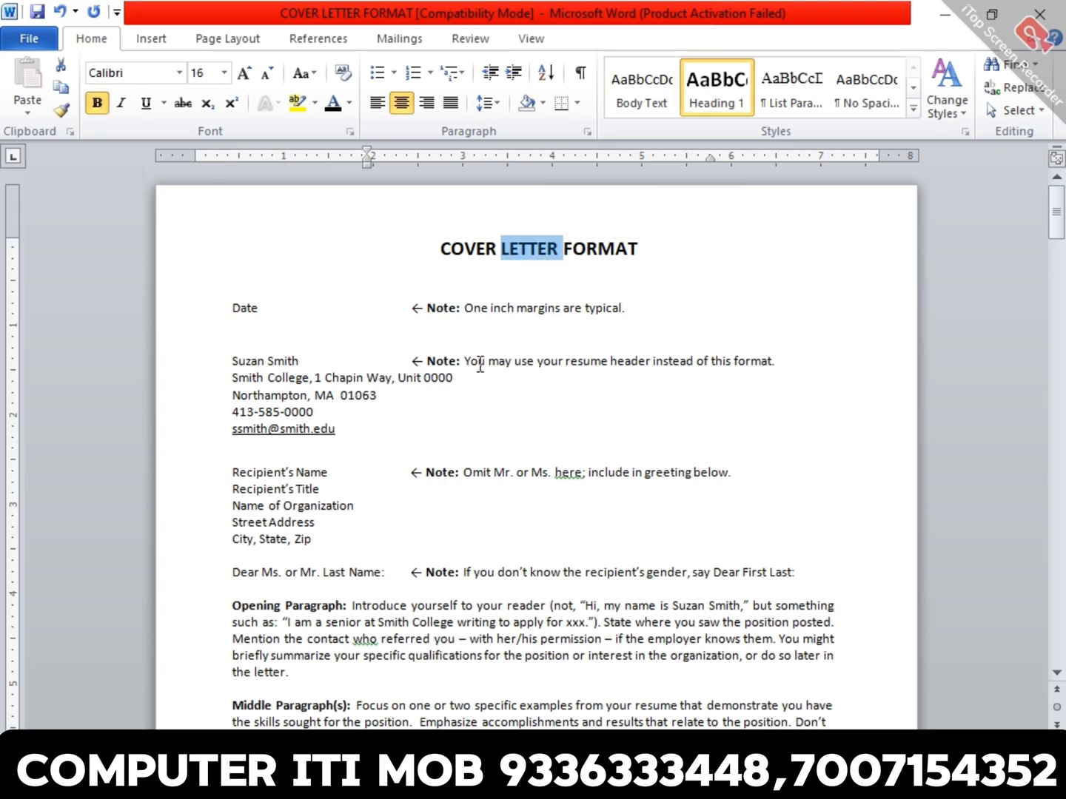
{"action": "scroll", "coordinate": [590, 359], "scroll_direction": "down", "scroll_amount": 3}
{"action": "scroll", "coordinate": [591, 359], "scroll_direction": "down", "scroll_amount": 17}
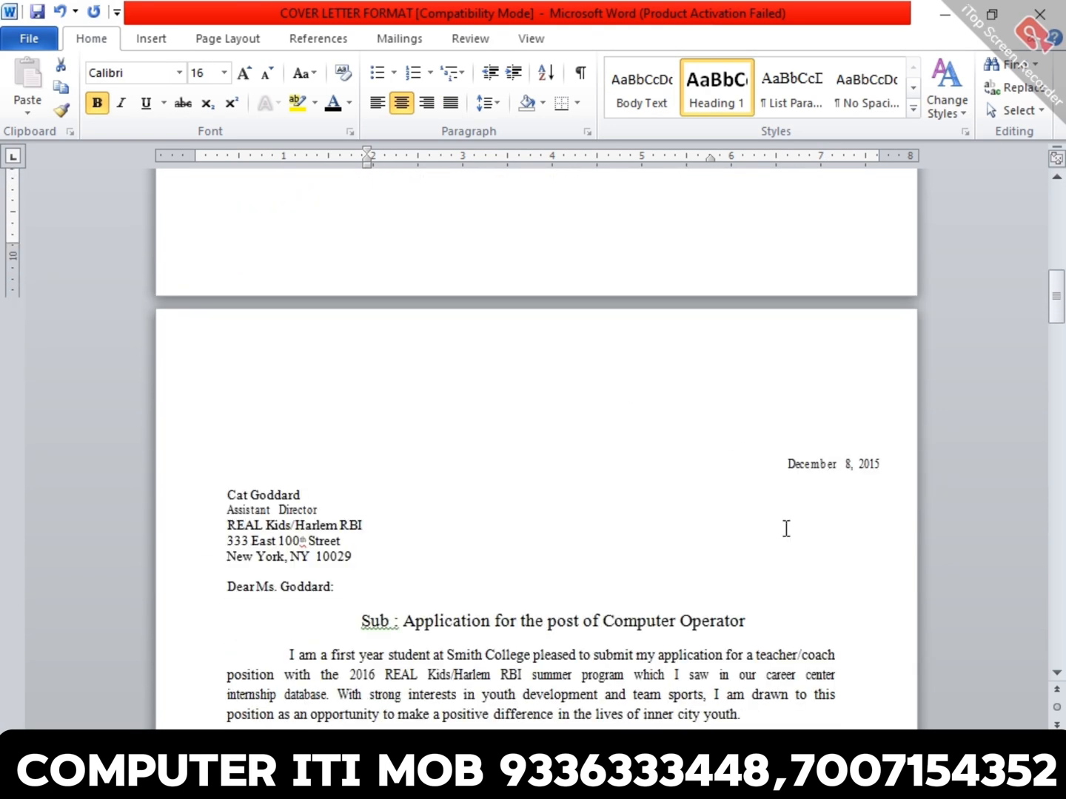
{"action": "left_click", "coordinate": [592, 604]}
{"action": "triple_click", "coordinate": [618, 618]}
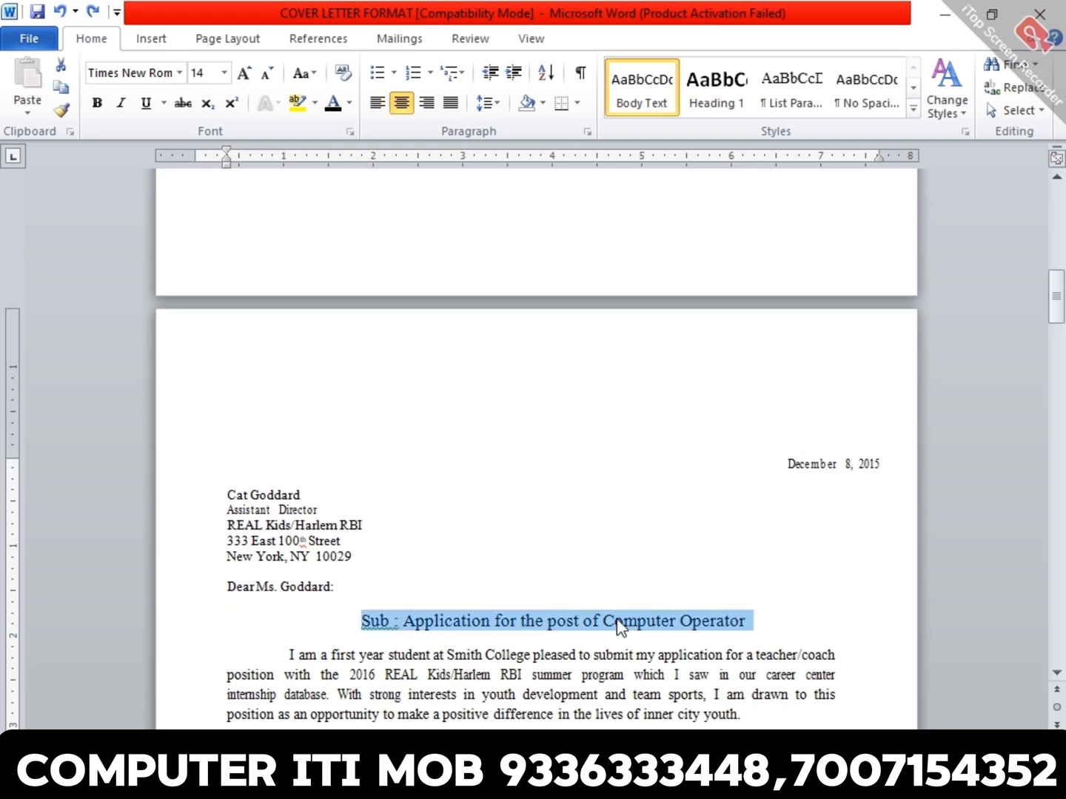
{"action": "scroll", "coordinate": [618, 626], "scroll_direction": "down", "scroll_amount": 5}
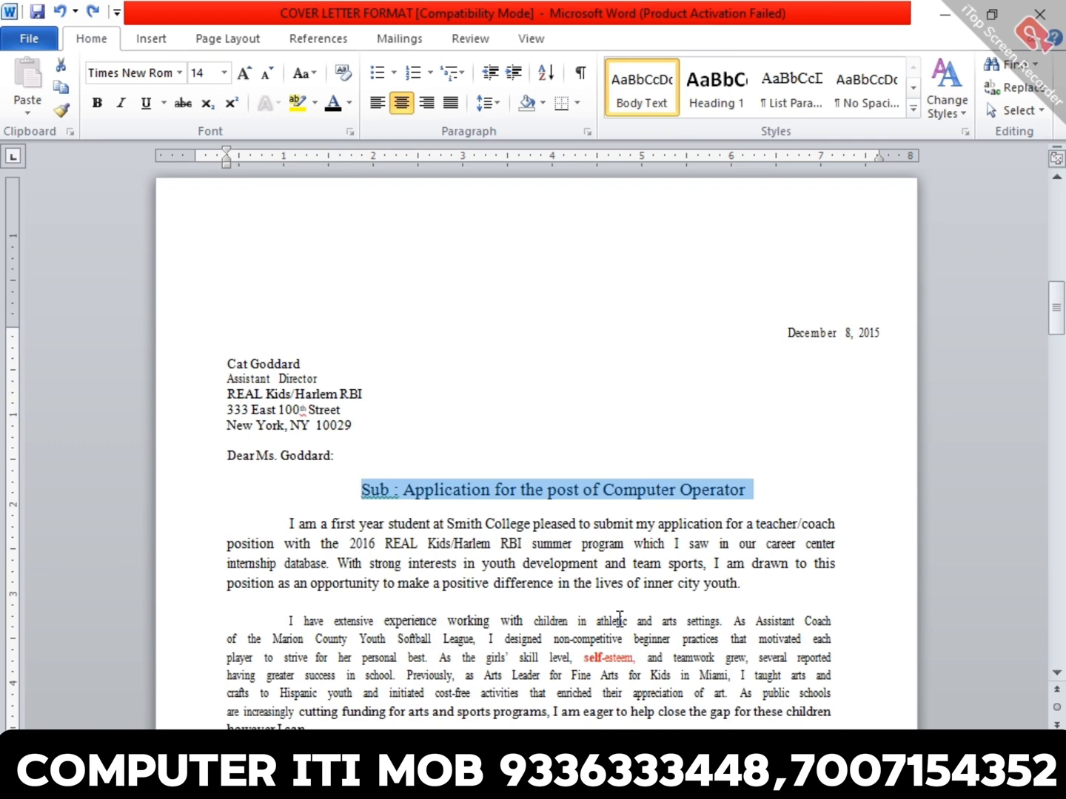
{"action": "triple_click", "coordinate": [614, 493]}
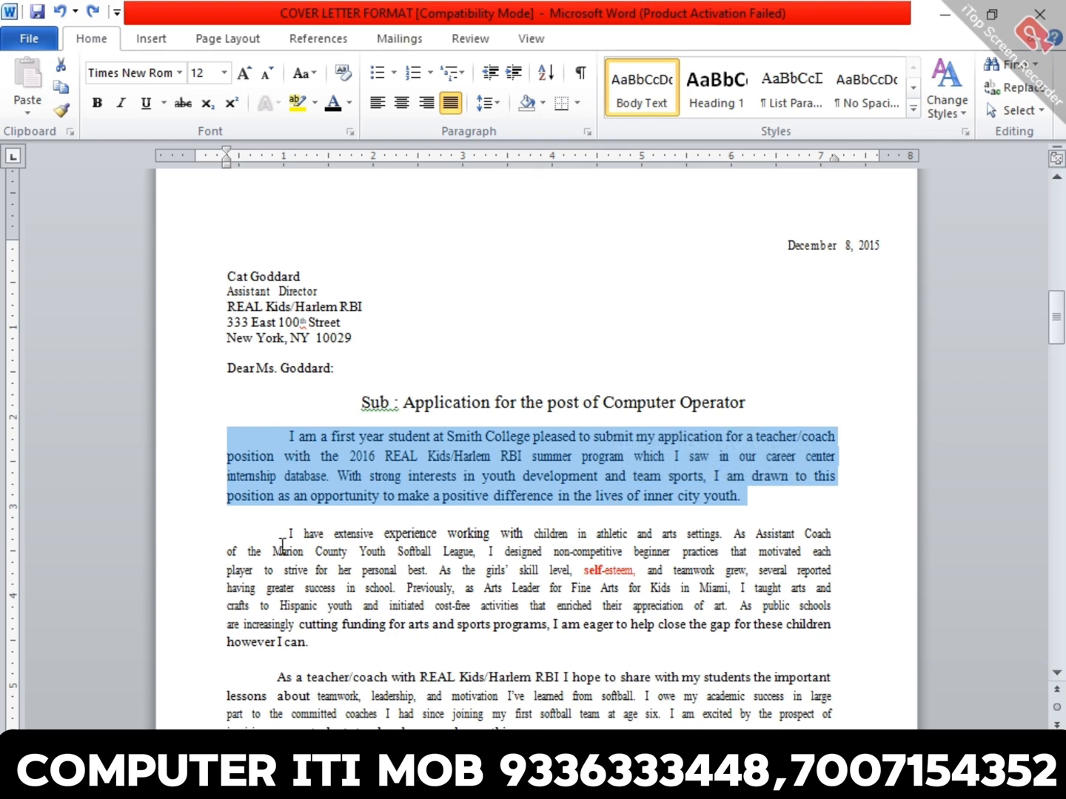
{"action": "left_click", "coordinate": [414, 549]}
{"action": "scroll", "coordinate": [443, 547], "scroll_direction": "down", "scroll_amount": 15}
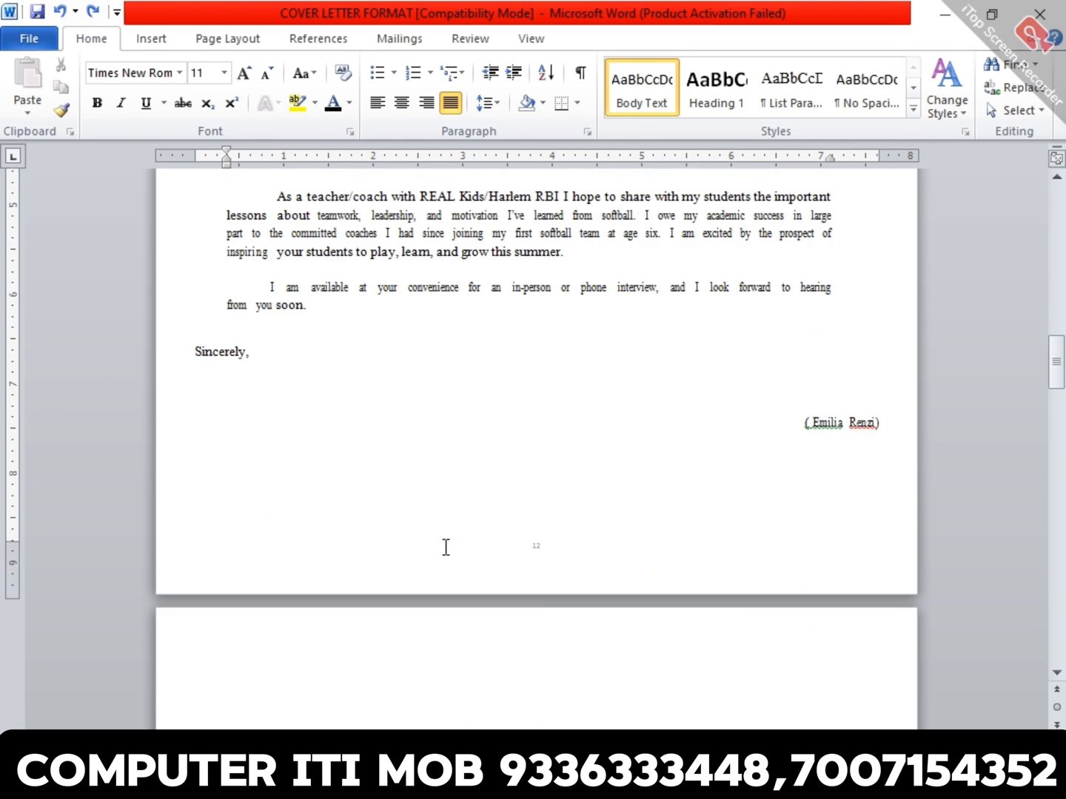
{"action": "scroll", "coordinate": [445, 547], "scroll_direction": "down", "scroll_amount": 3}
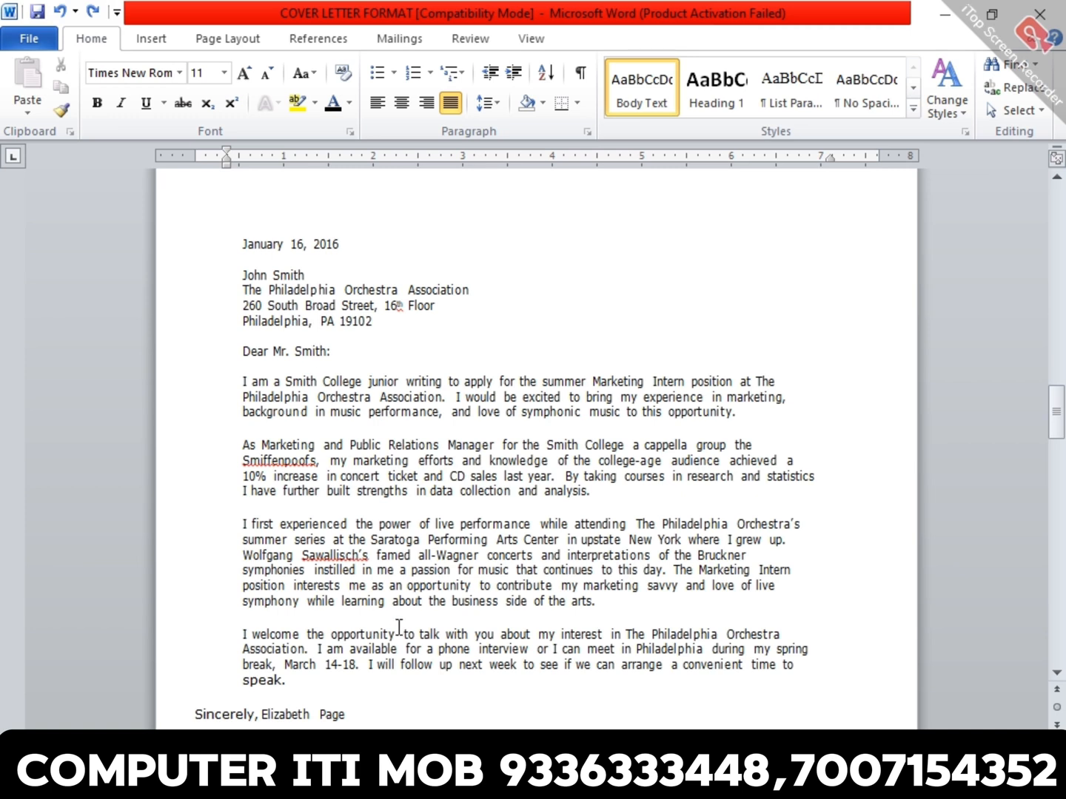
- Justify the four body paragraphs of the letter to The Philadelphia Orchestra Association
{"action": "triple_click", "coordinate": [462, 412]}
{"action": "left_click", "coordinate": [195, 506]}
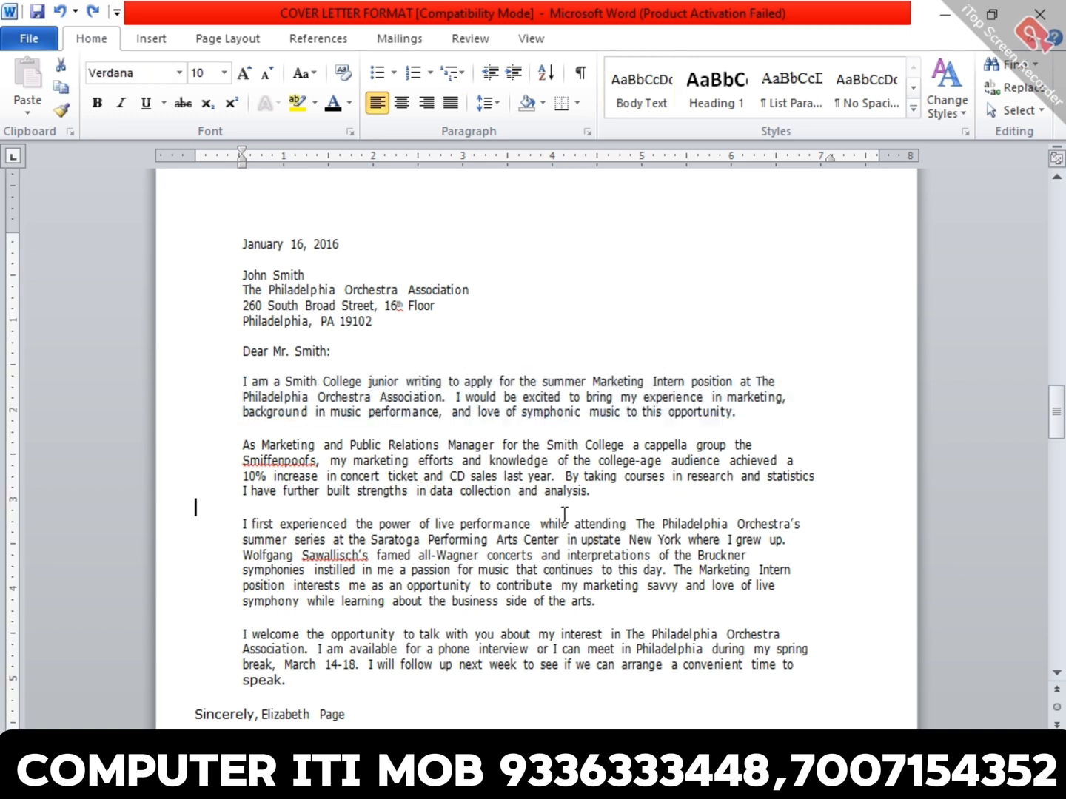
{"action": "left_click", "coordinate": [244, 381]}
{"action": "key", "text": "shift+Down"}
{"action": "key", "text": "shift+Down"}
{"action": "key", "text": "shift+Down"}
{"action": "key", "text": "shift+Down"}
{"action": "key", "text": "shift+Down"}
{"action": "key", "text": "shift+Down"}
{"action": "key", "text": "shift+Down"}
{"action": "key", "text": "shift+Down"}
{"action": "key", "text": "shift+Down"}
{"action": "key", "text": "shift+Down"}
{"action": "key", "text": "shift+Down"}
{"action": "key", "text": "shift+Down"}
{"action": "key", "text": "shift+Down"}
{"action": "key", "text": "shift+Down"}
{"action": "key", "text": "shift+Down"}
{"action": "key", "text": "shift+Down"}
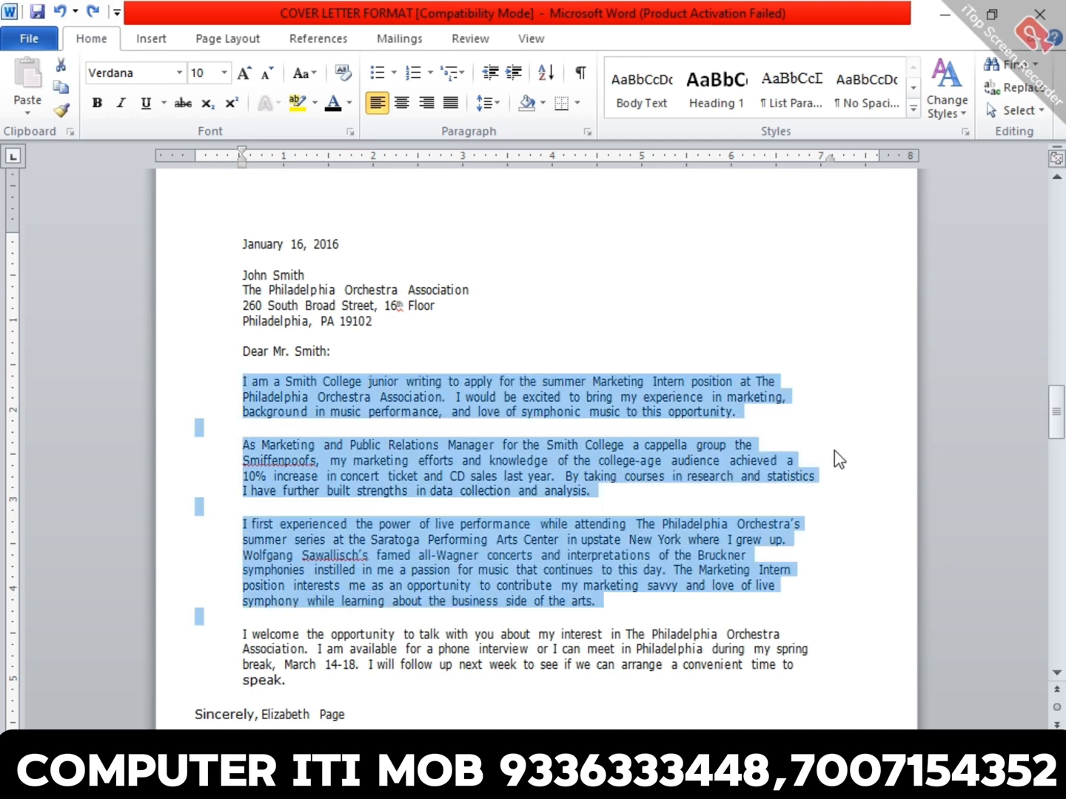
{"action": "key", "text": "shift+Down"}
{"action": "key", "text": "shift+Down"}
{"action": "key", "text": "shift+Down"}
{"action": "key", "text": "shift+Down"}
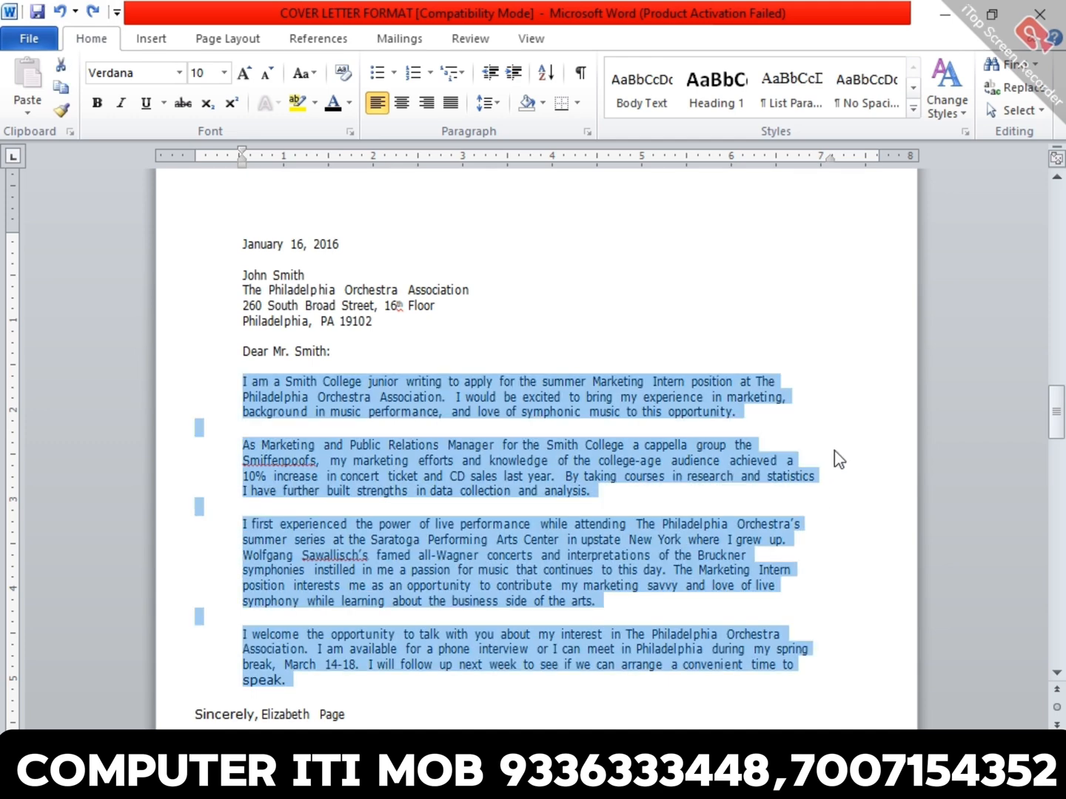
{"action": "key", "text": "ctrl+j"}
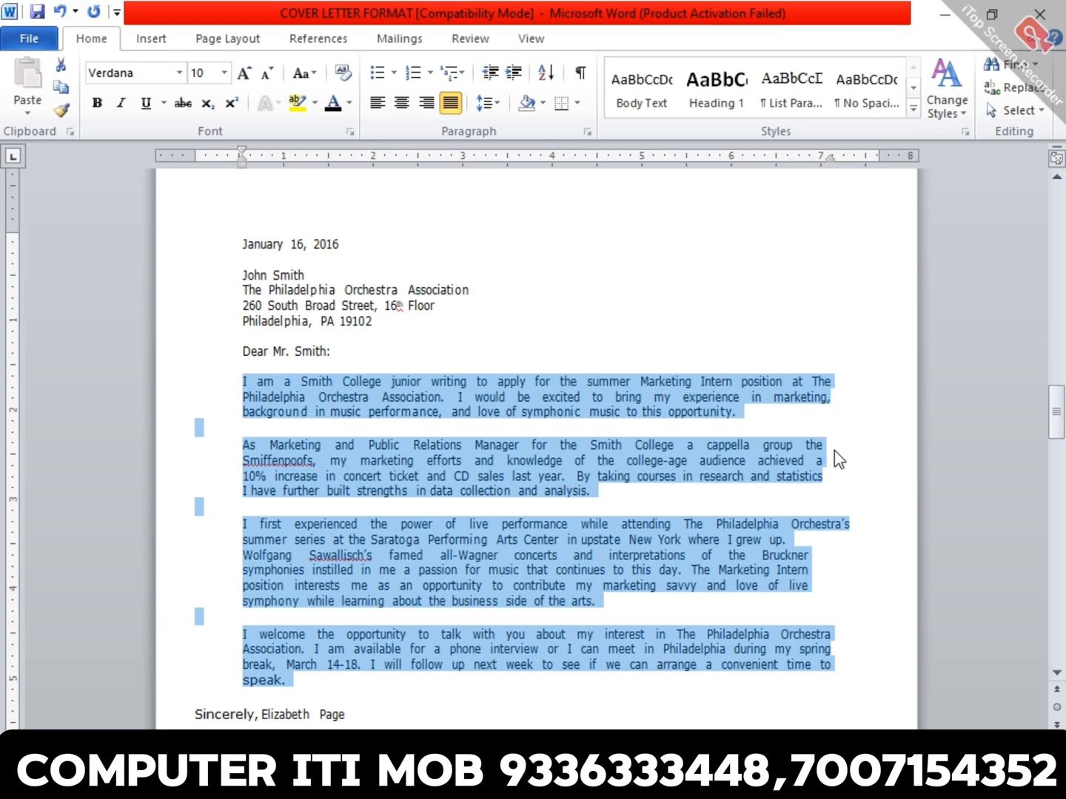
- Add a centered subject line "Sub : Application for post of Computer Teacher" below the salutation, with a blank line under it
{"action": "left_click", "coordinate": [414, 372]}
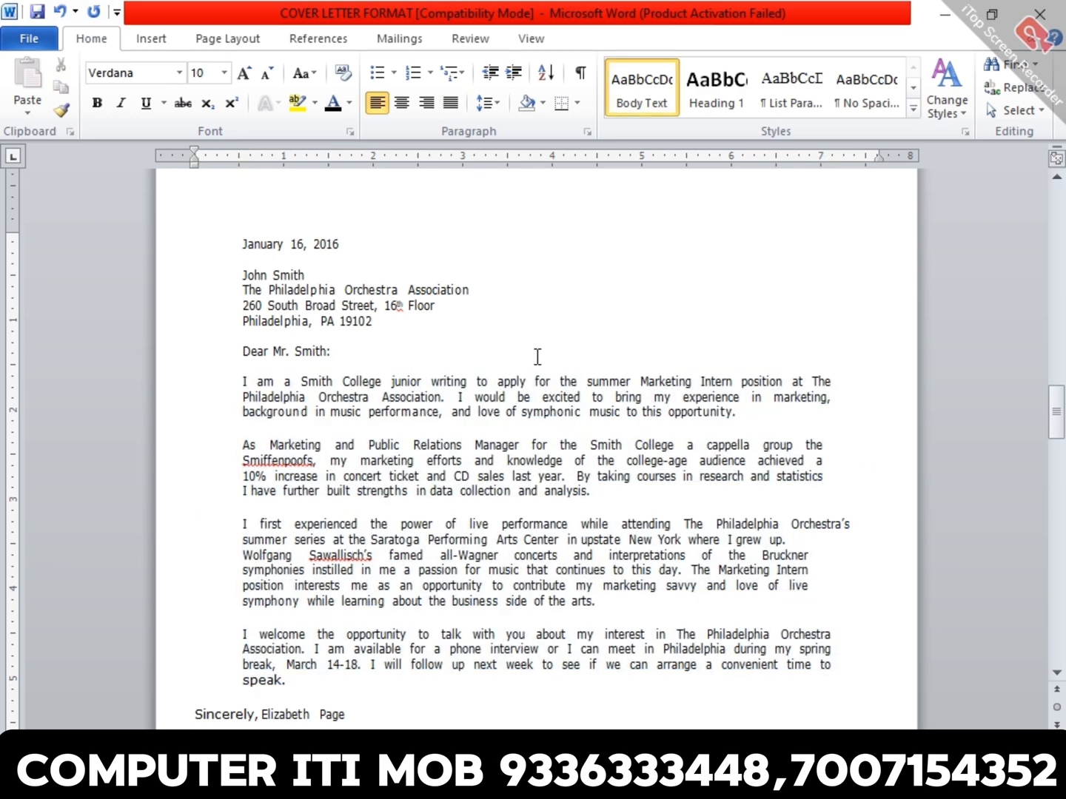
{"action": "key", "text": "Return"}
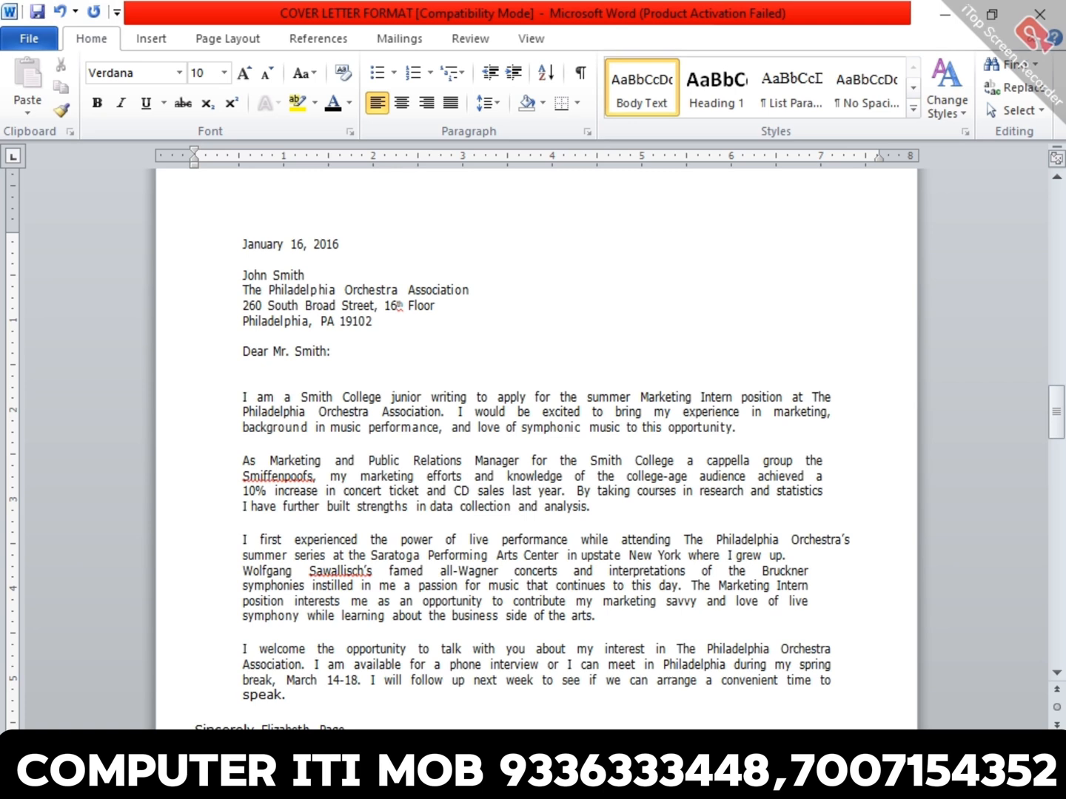
{"action": "key", "text": "ctrl+e"}
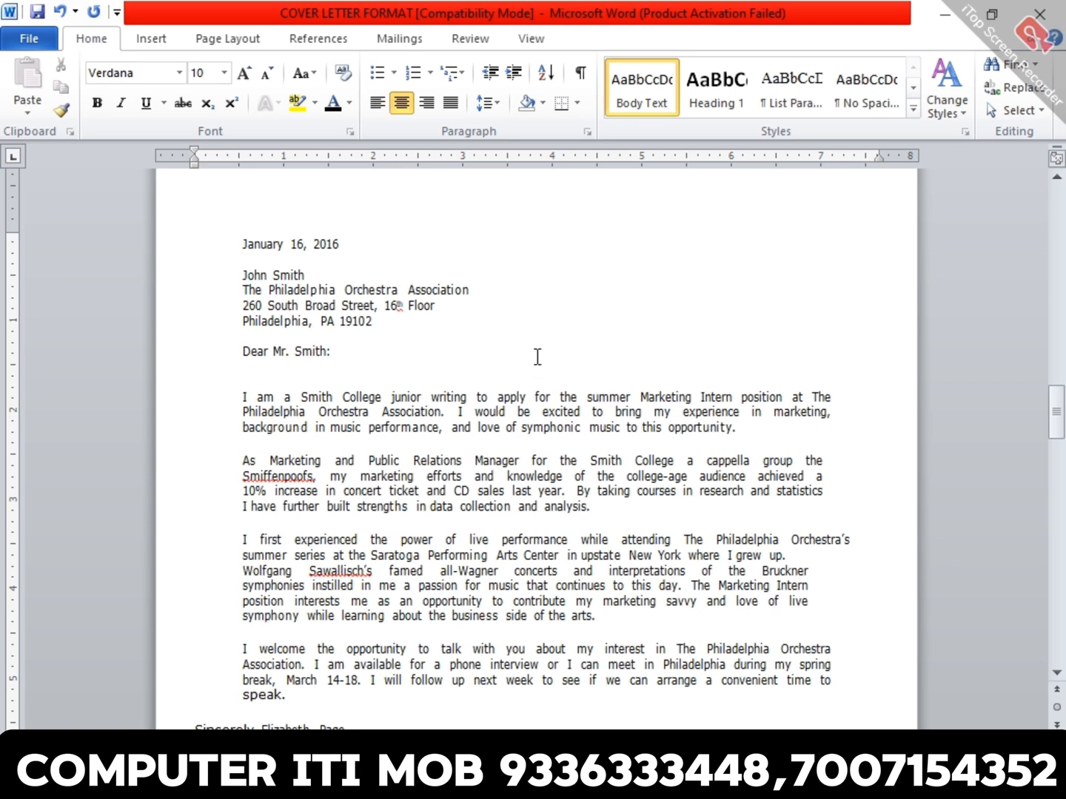
{"action": "type", "text": "sub : Application for post of Comp"}
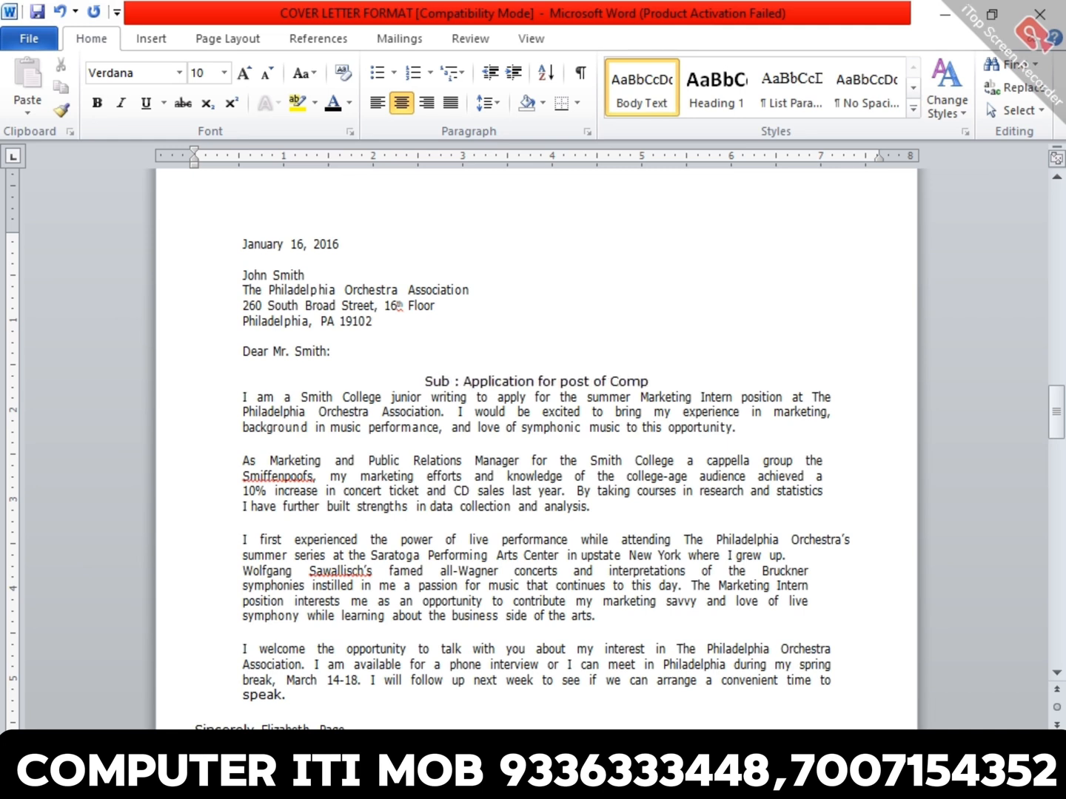
{"action": "type", "text": "uter Teacher"}
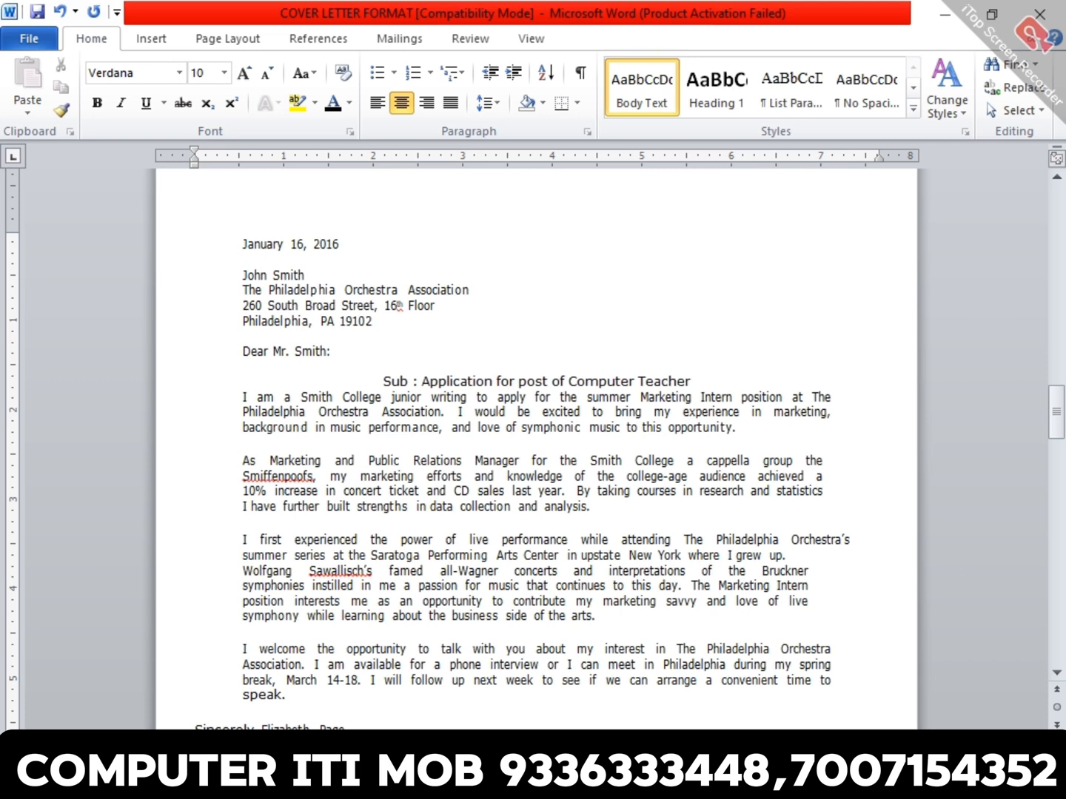
{"action": "key", "text": "Return"}
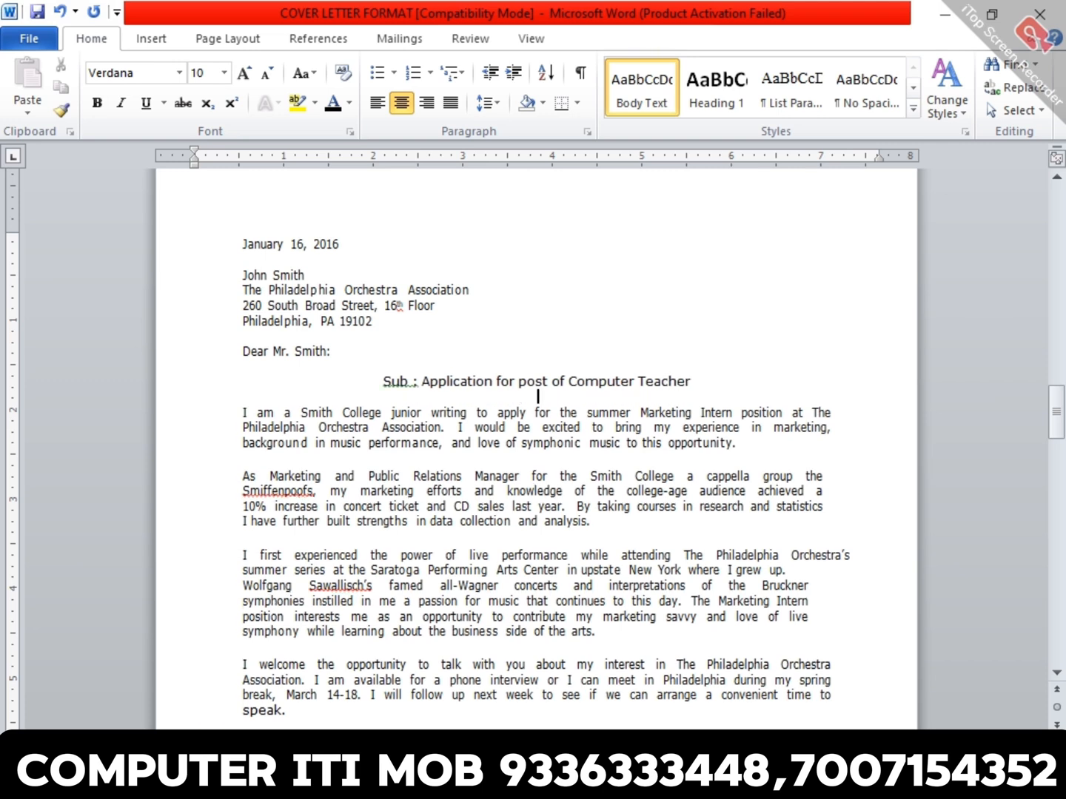
- Right-align the date line at the top of the letter
{"action": "left_click", "coordinate": [381, 246]}
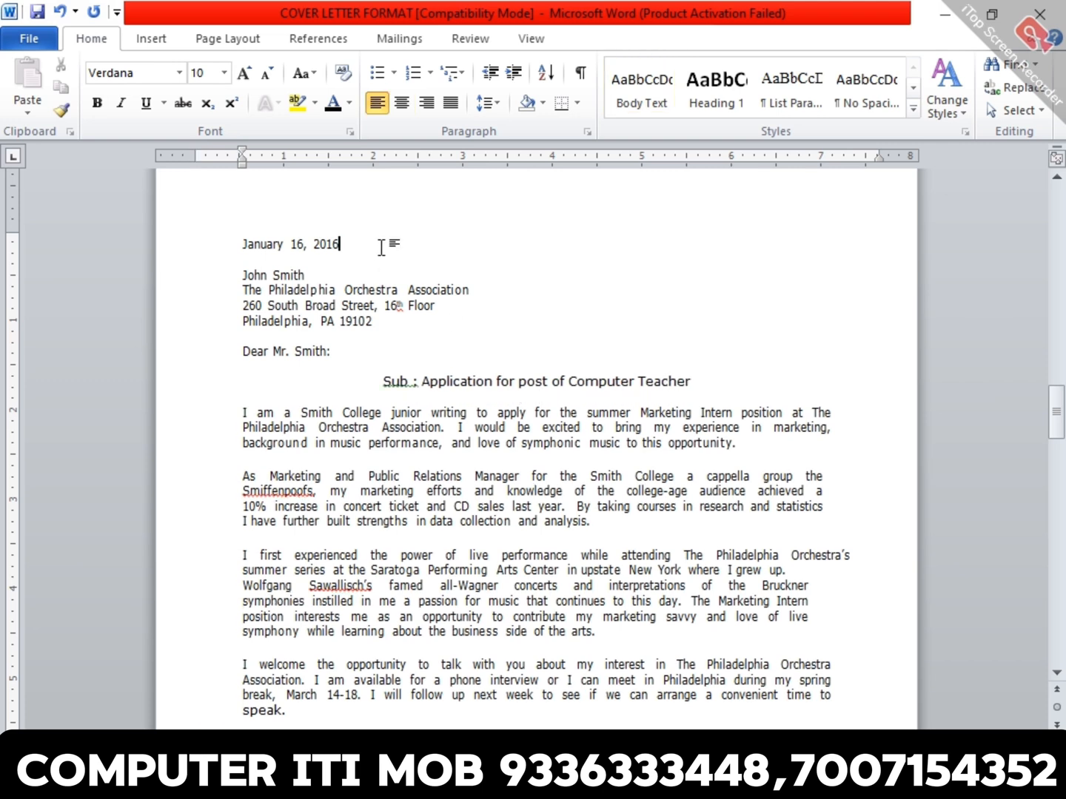
{"action": "key", "text": "ctrl+r"}
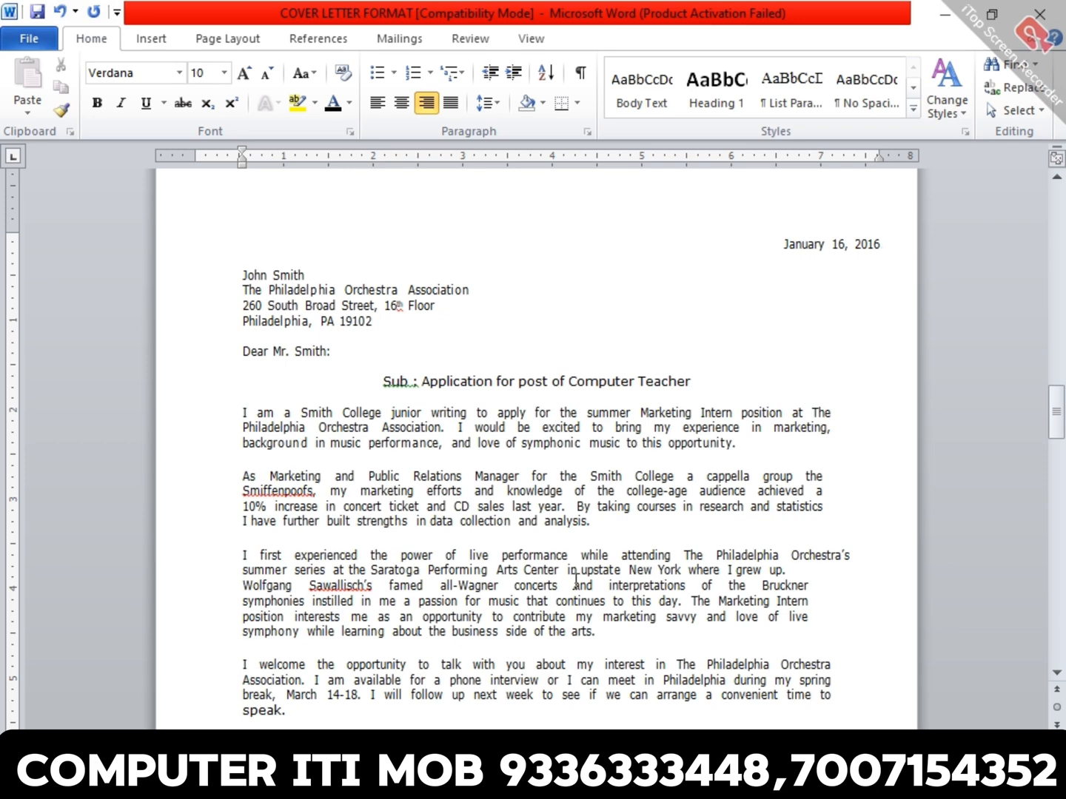
- Join the split third body paragraph by removing the paragraph break after "where I grew up."
{"action": "scroll", "coordinate": [577, 579], "scroll_direction": "down", "scroll_amount": 1}
{"action": "triple_click", "coordinate": [654, 527]}
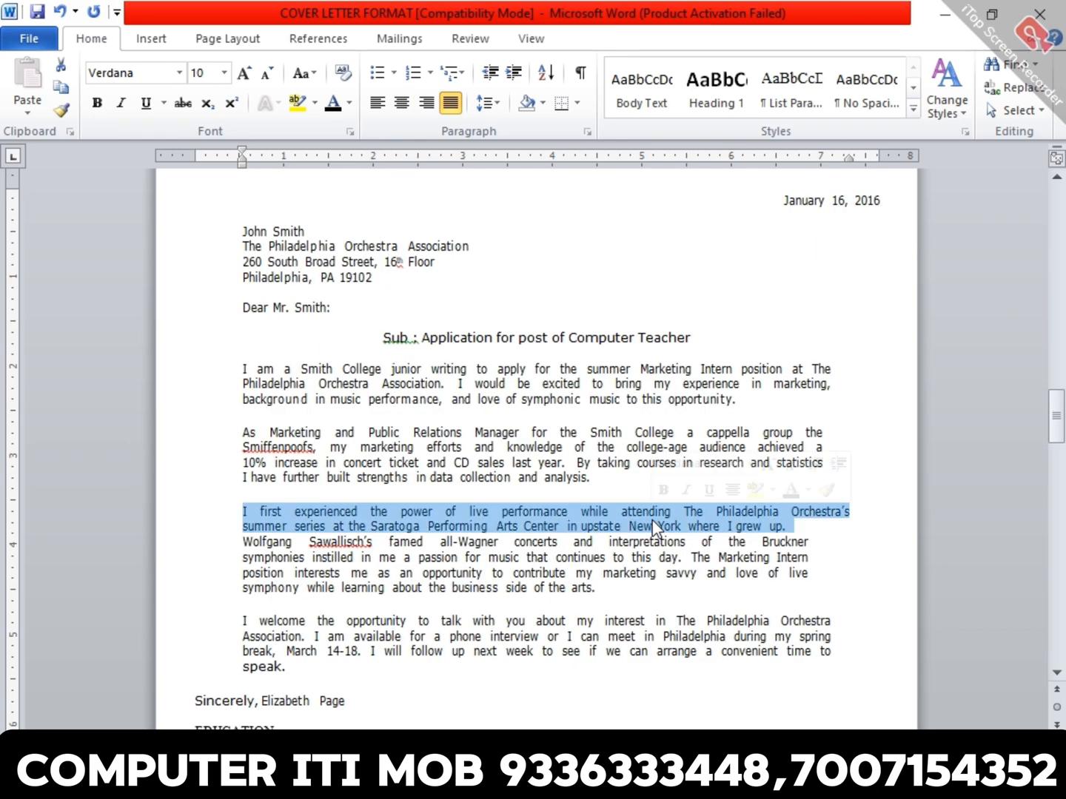
{"action": "left_click", "coordinate": [819, 539]}
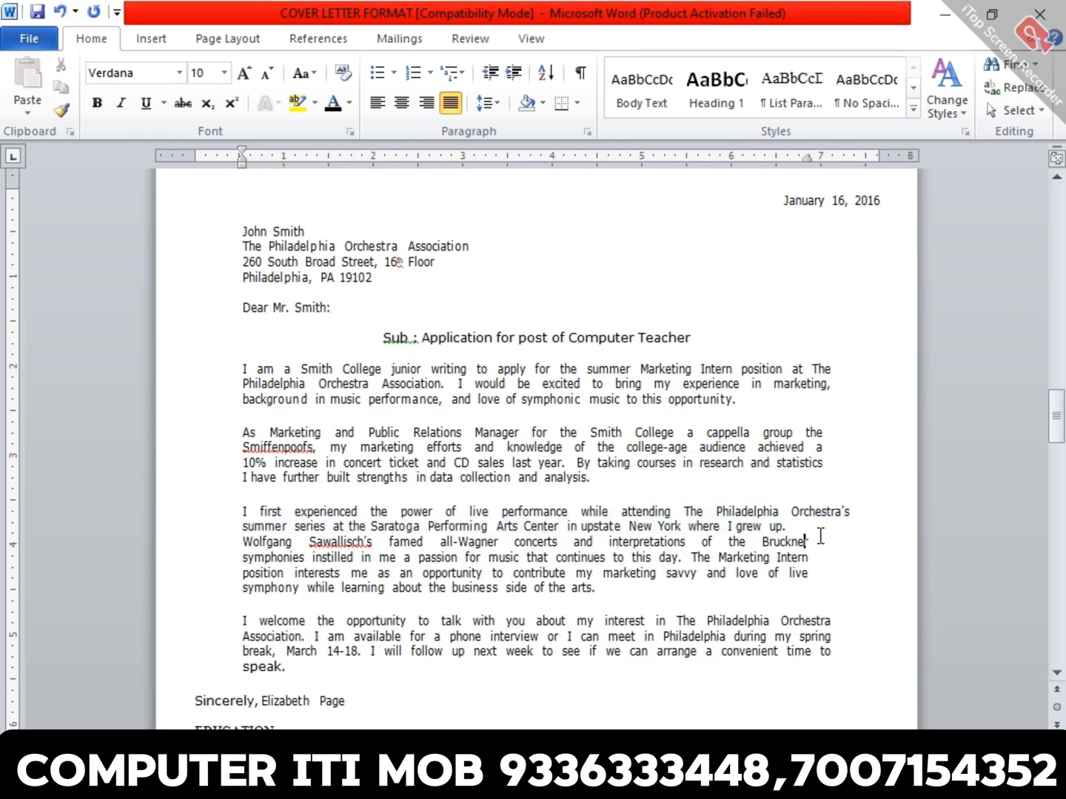
{"action": "left_click", "coordinate": [823, 526]}
{"action": "key", "text": "Delete"}
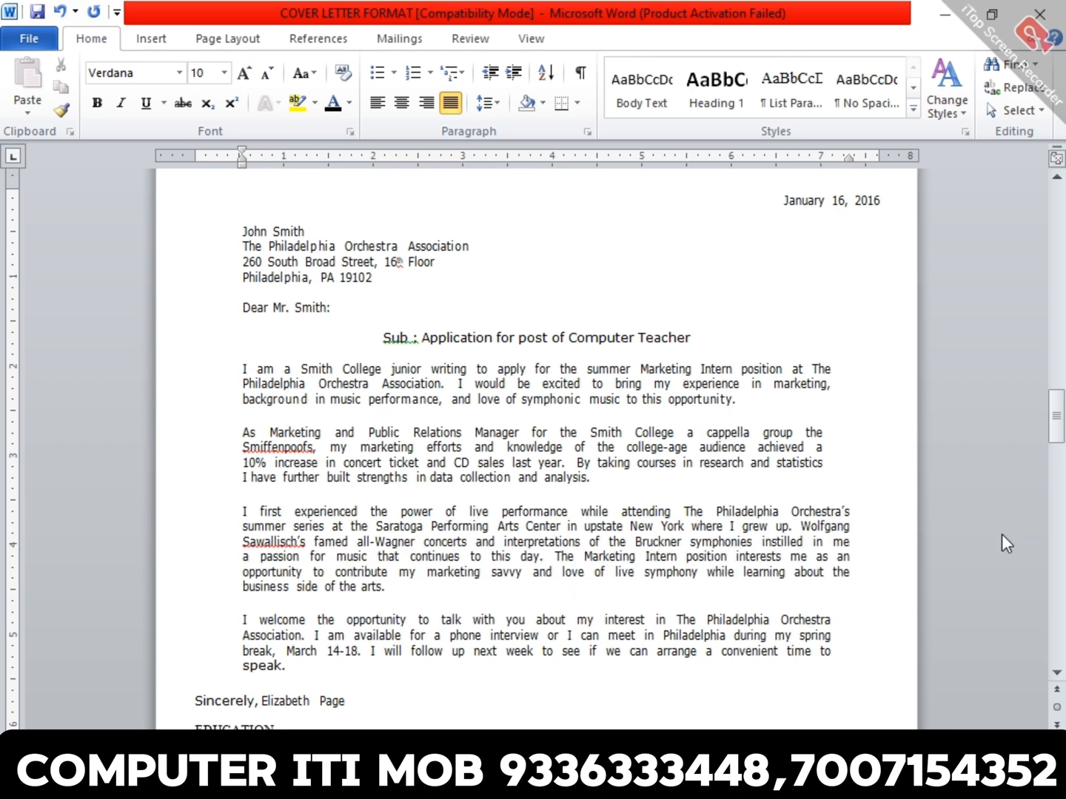
{"action": "triple_click", "coordinate": [750, 525]}
{"action": "left_click", "coordinate": [619, 555]}
- Select the four body paragraphs and examine the line spacing options in their paragraph settings
{"action": "scroll", "coordinate": [436, 457], "scroll_direction": "up", "scroll_amount": 10}
{"action": "scroll", "coordinate": [437, 456], "scroll_direction": "down", "scroll_amount": 8}
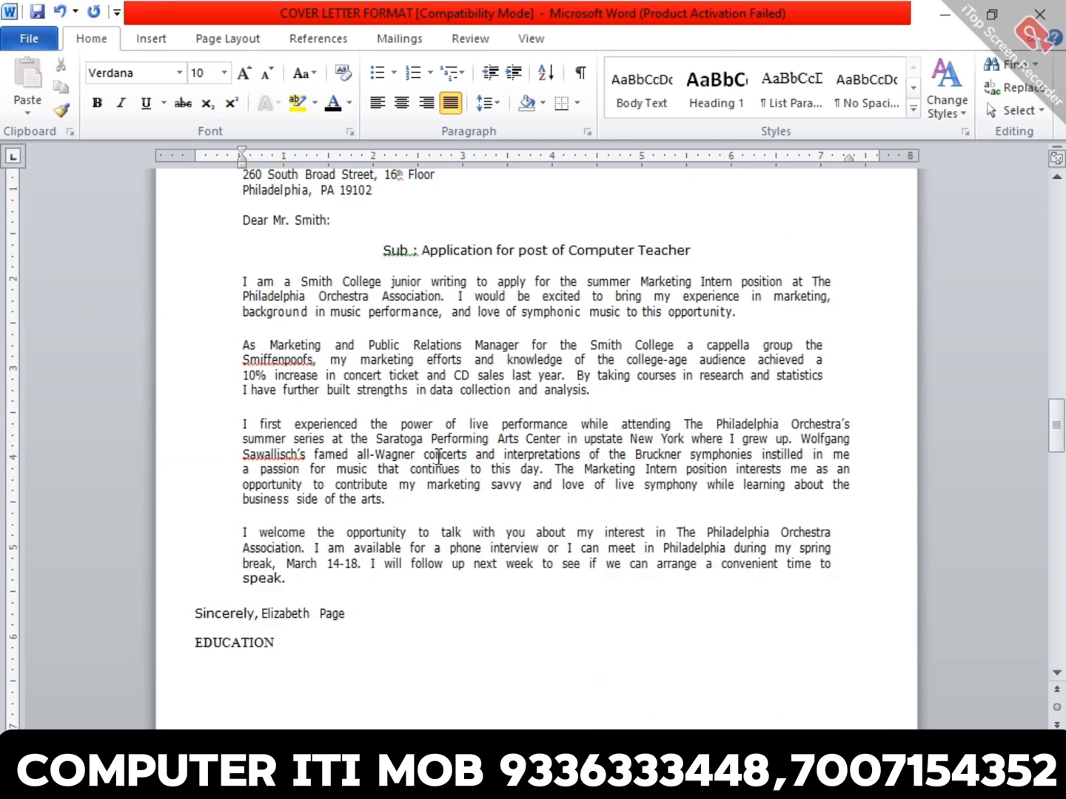
{"action": "left_click", "coordinate": [244, 280]}
{"action": "left_click", "coordinate": [867, 574], "text": "shift"}
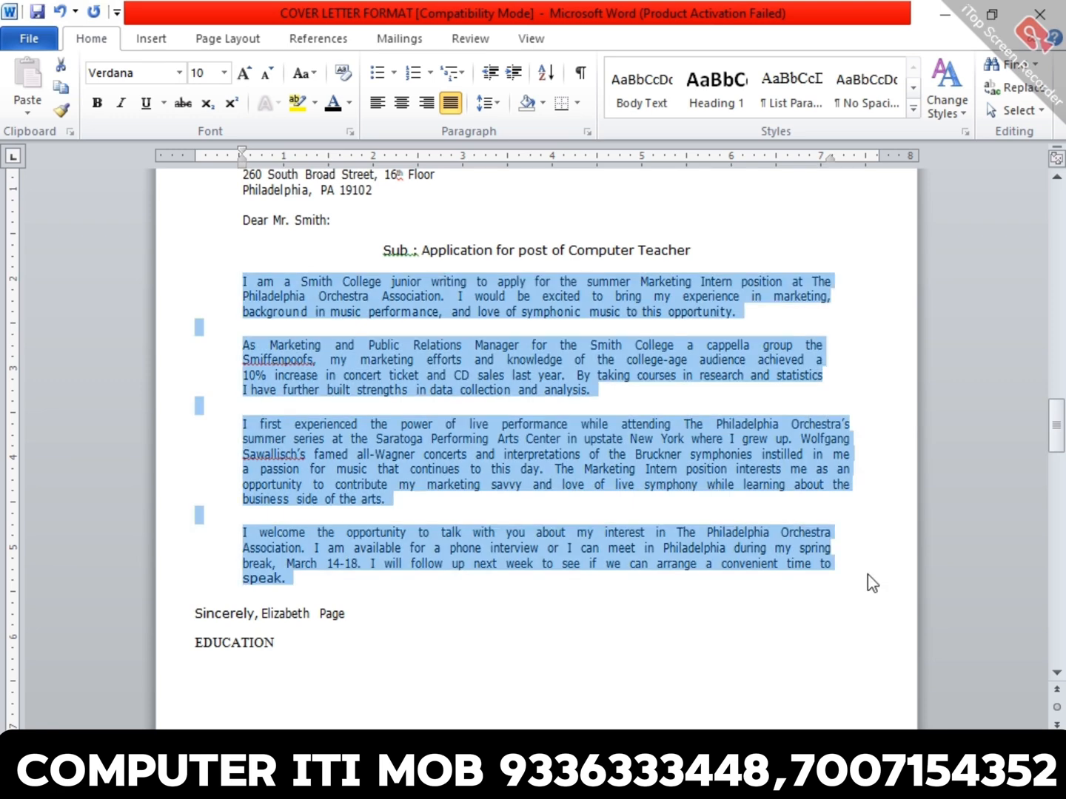
{"action": "left_click", "coordinate": [587, 132]}
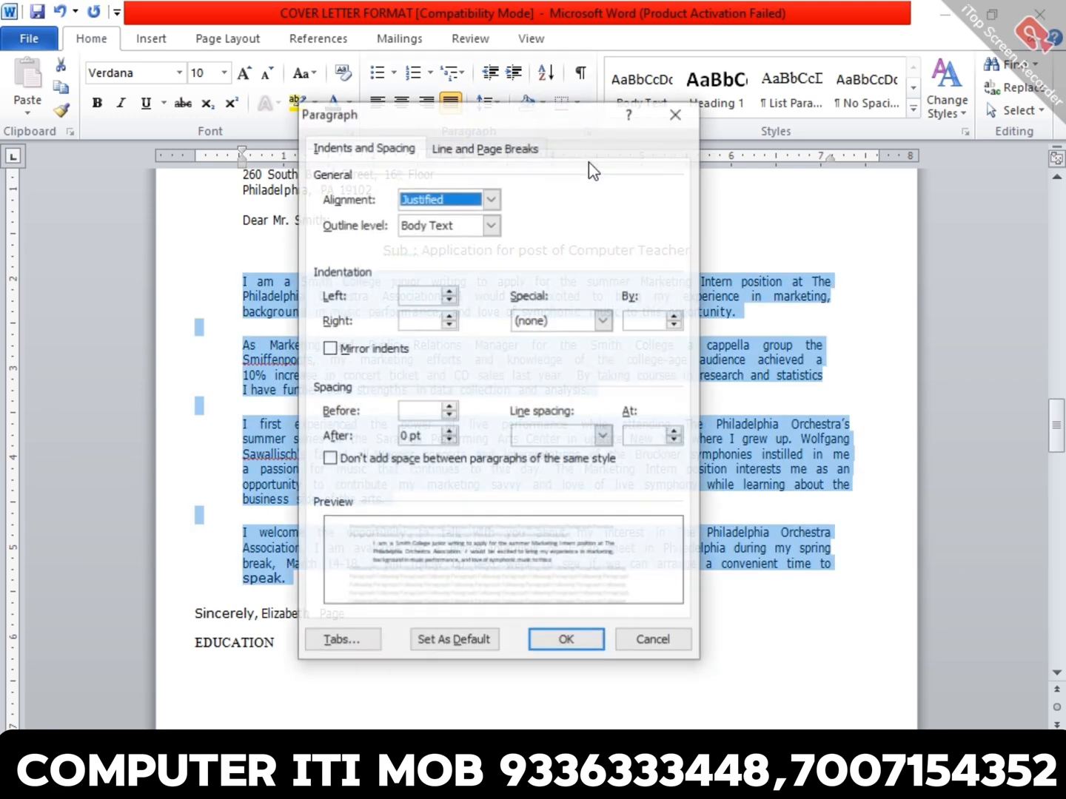
{"action": "left_click", "coordinate": [569, 436]}
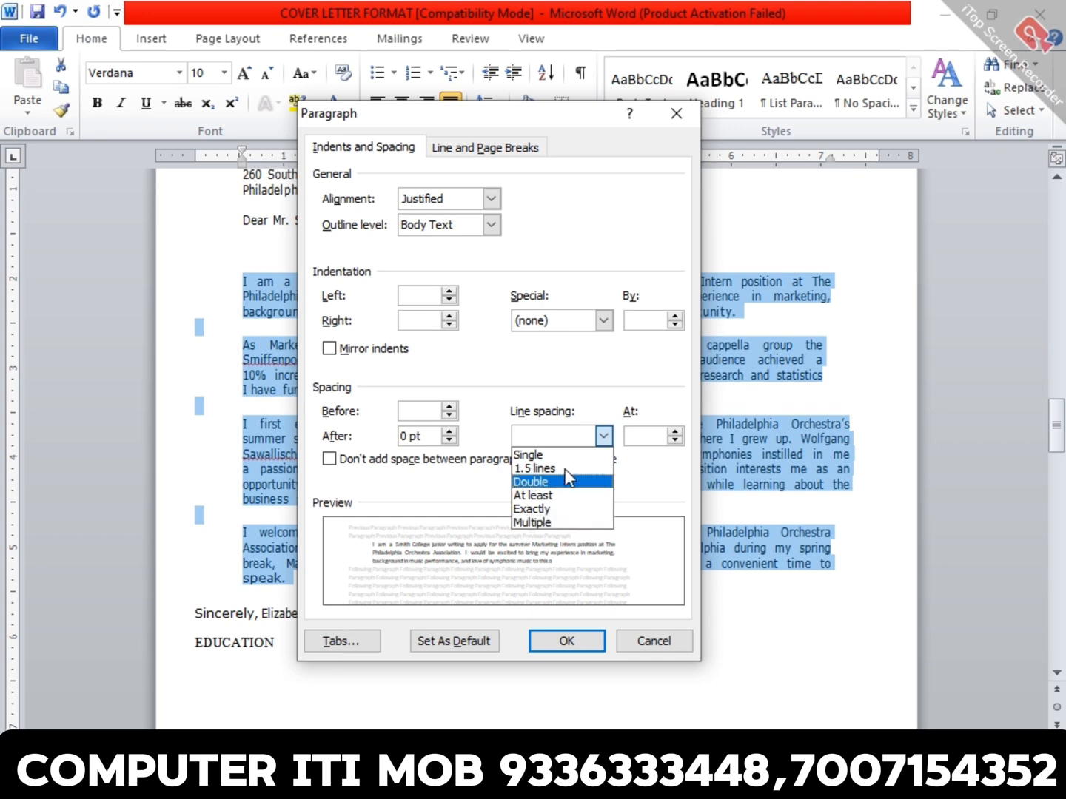
{"action": "left_click", "coordinate": [665, 288]}
{"action": "left_click", "coordinate": [676, 113]}
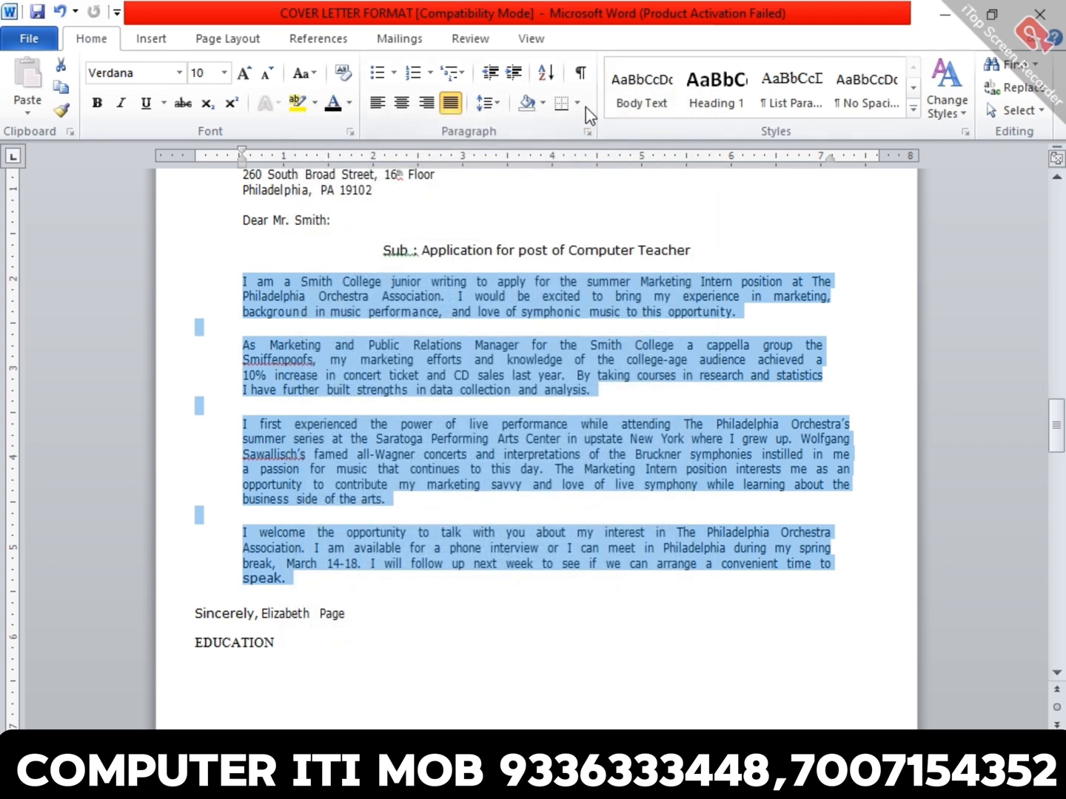
- Set the line spacing of the four selected body paragraphs to Multiple at 1.15
{"action": "left_click", "coordinate": [589, 132]}
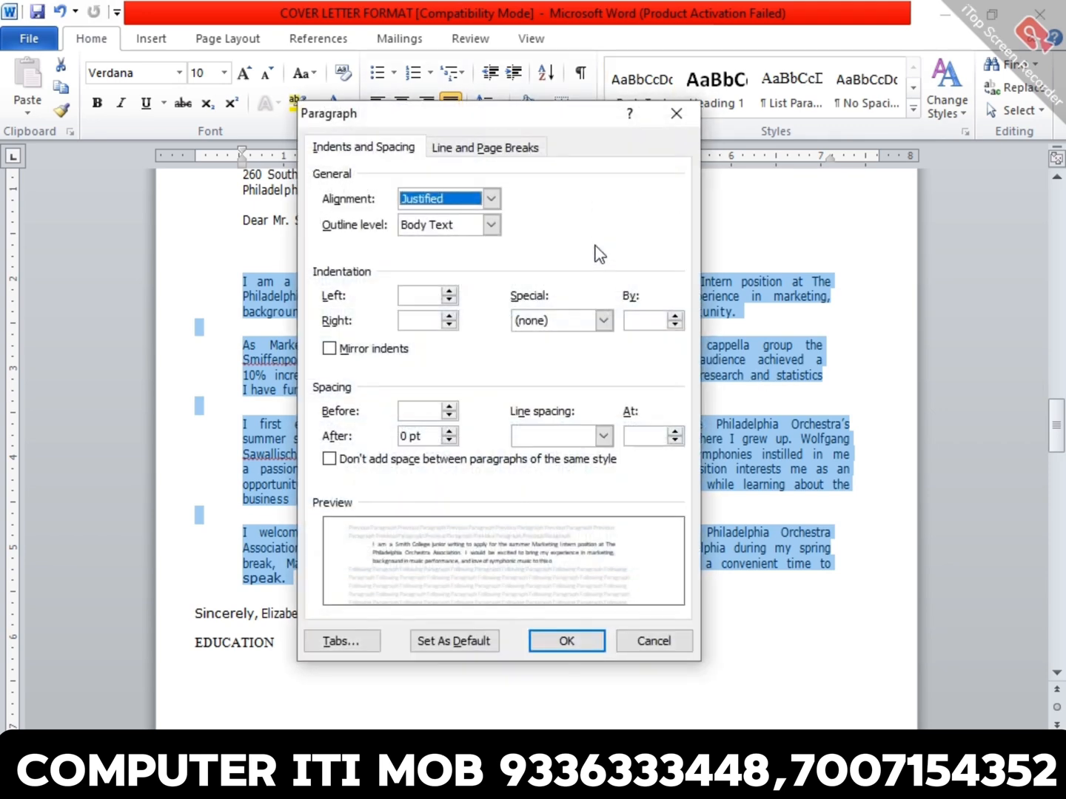
{"action": "left_click", "coordinate": [545, 437]}
{"action": "left_click", "coordinate": [553, 523]}
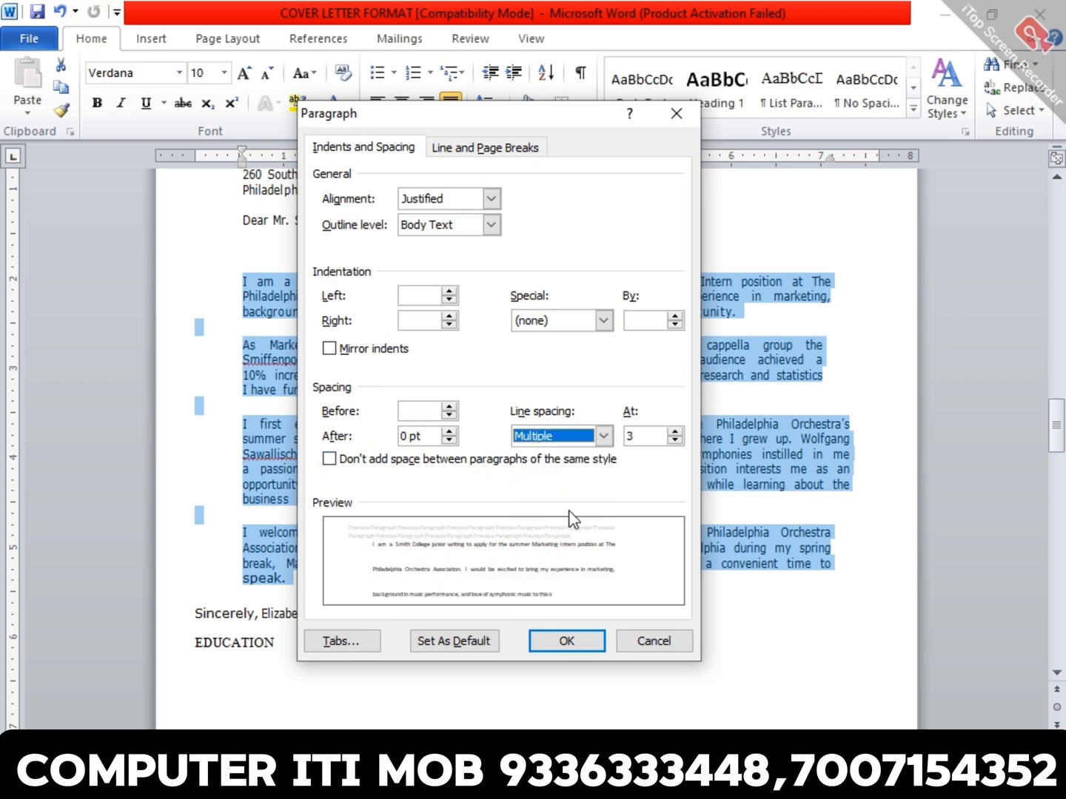
{"action": "key", "text": "Tab"}
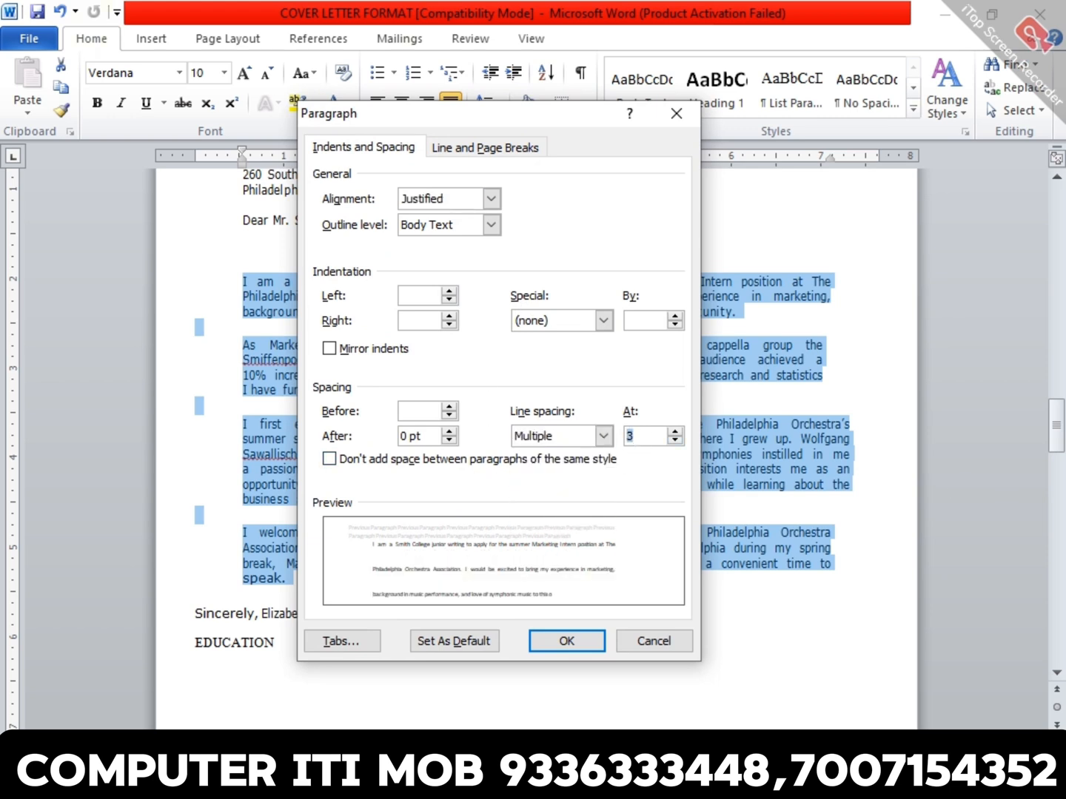
{"action": "type", "text": "1.15"}
{"action": "key", "text": "Return"}
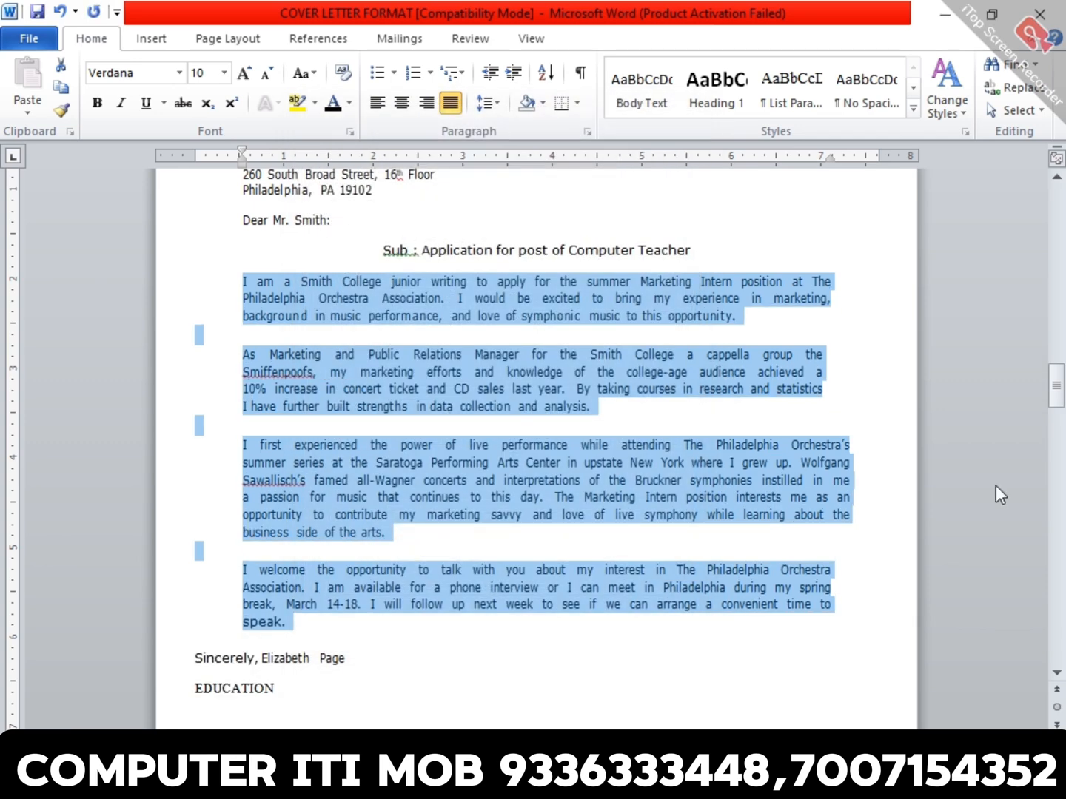
{"action": "left_click", "coordinate": [837, 536]}
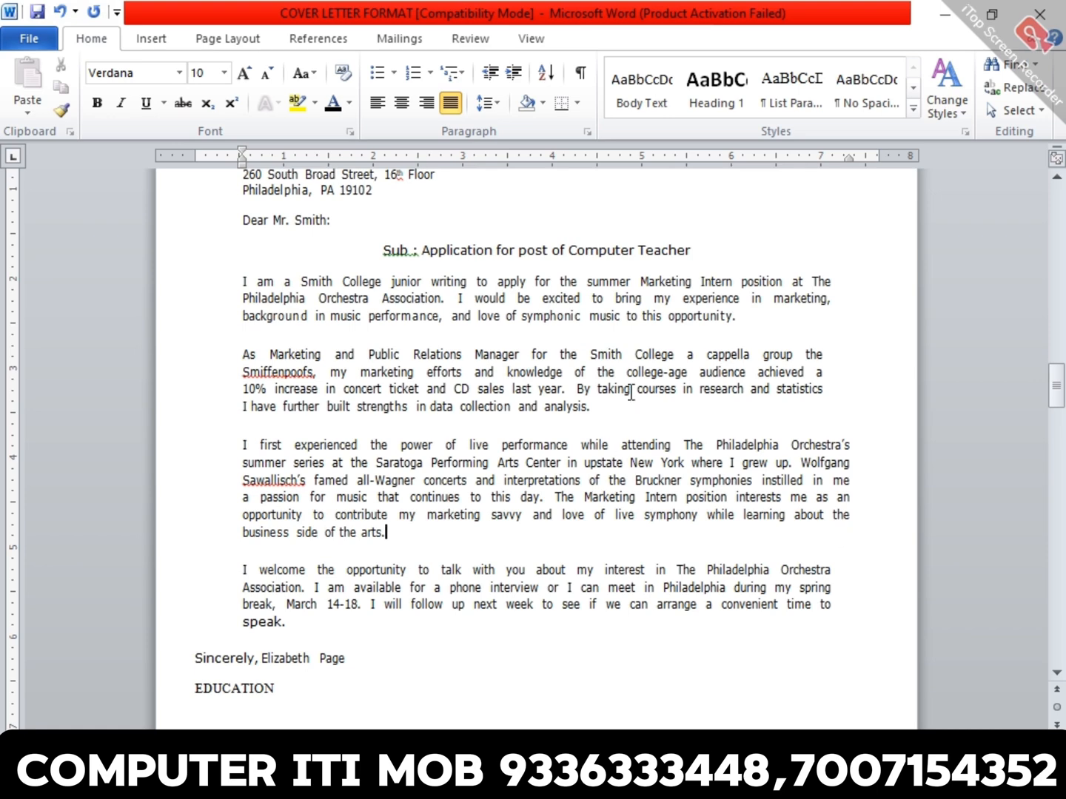
- Set the line spacing of the second body paragraph to 1.5 lines
{"action": "left_click_drag", "start_coordinate": [632, 393], "coordinate": [670, 408]}
{"action": "left_click", "coordinate": [678, 402]}
{"action": "left_click", "coordinate": [669, 377]}
{"action": "triple_click", "coordinate": [669, 377]}
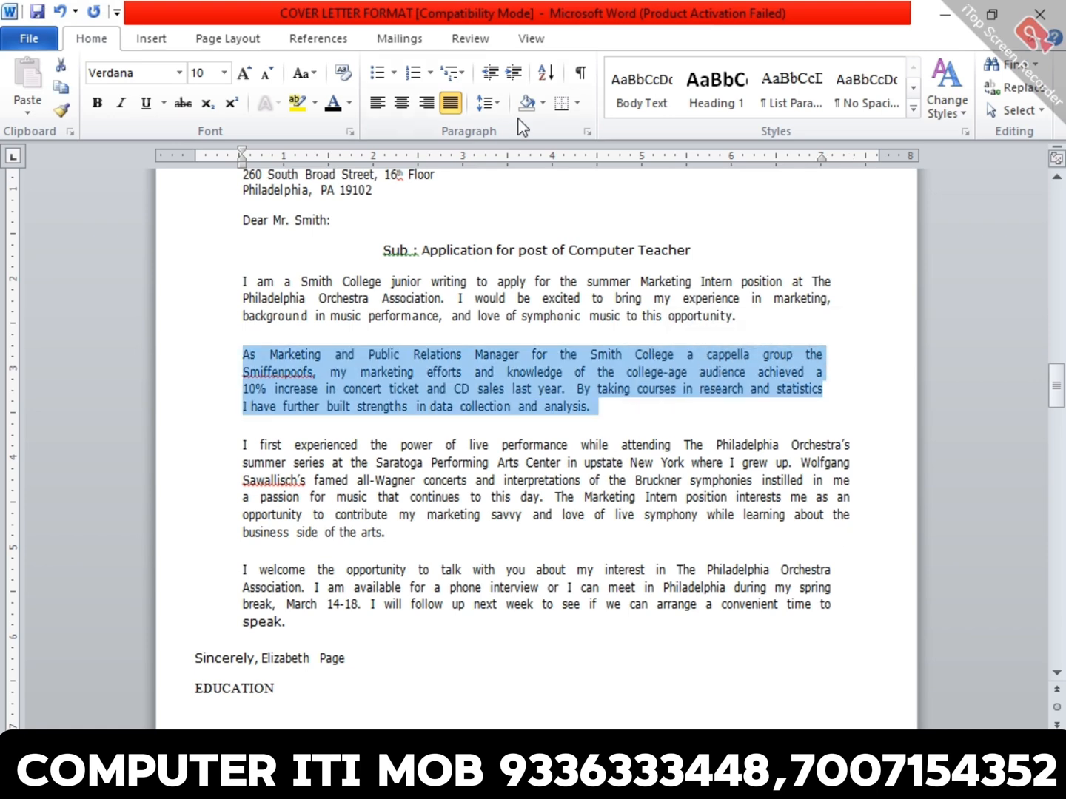
{"action": "left_click", "coordinate": [588, 132]}
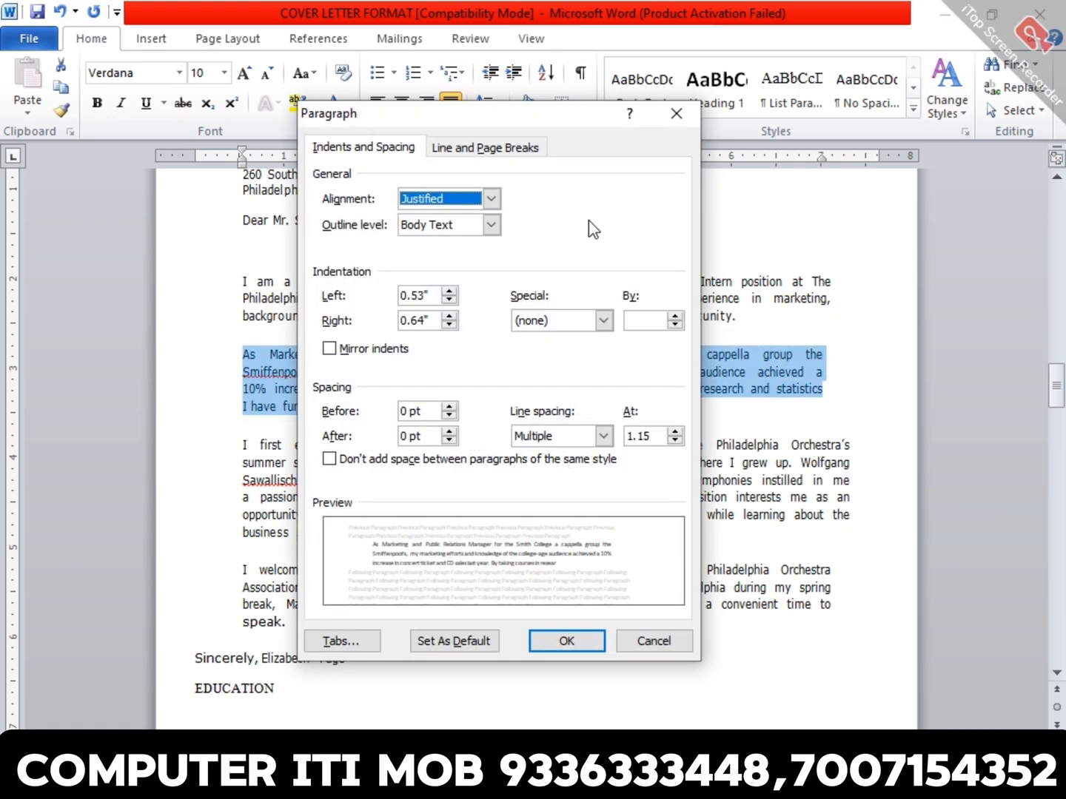
{"action": "left_click", "coordinate": [603, 436]}
{"action": "left_click", "coordinate": [575, 471]}
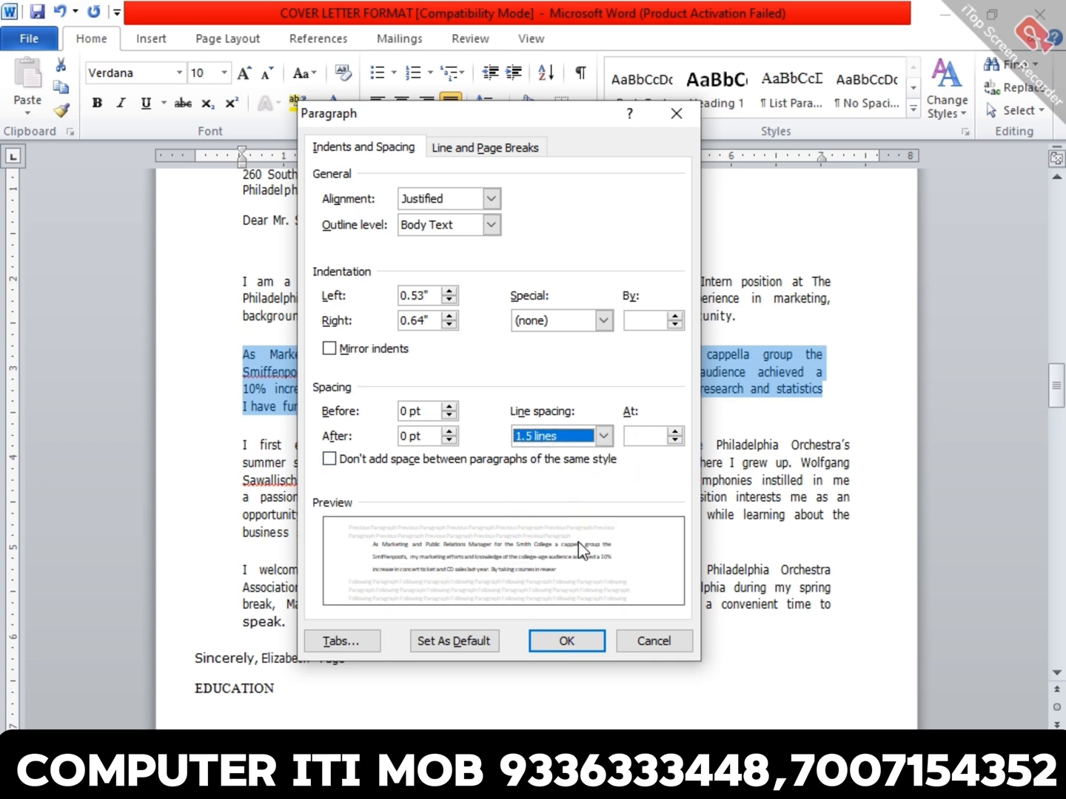
{"action": "left_click", "coordinate": [599, 639]}
{"action": "left_click", "coordinate": [672, 527]}
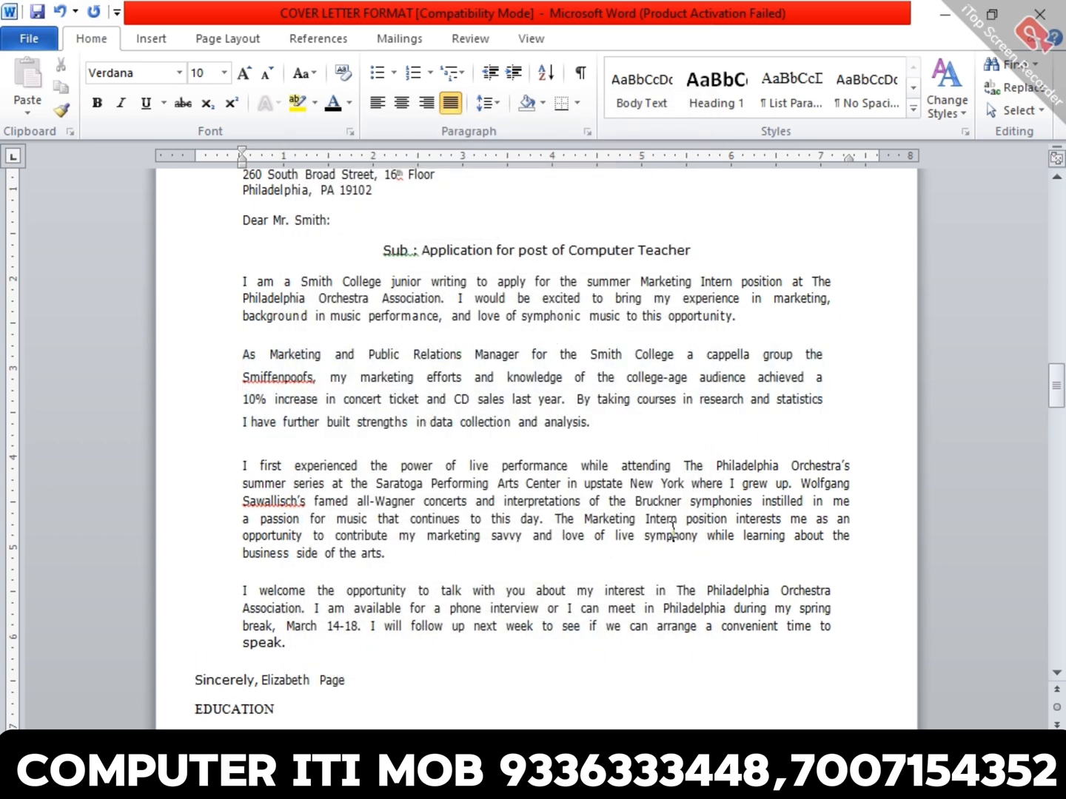
- Set the line spacing of the second body paragraph to Double
{"action": "left_click", "coordinate": [583, 361]}
{"action": "triple_click", "coordinate": [583, 363]}
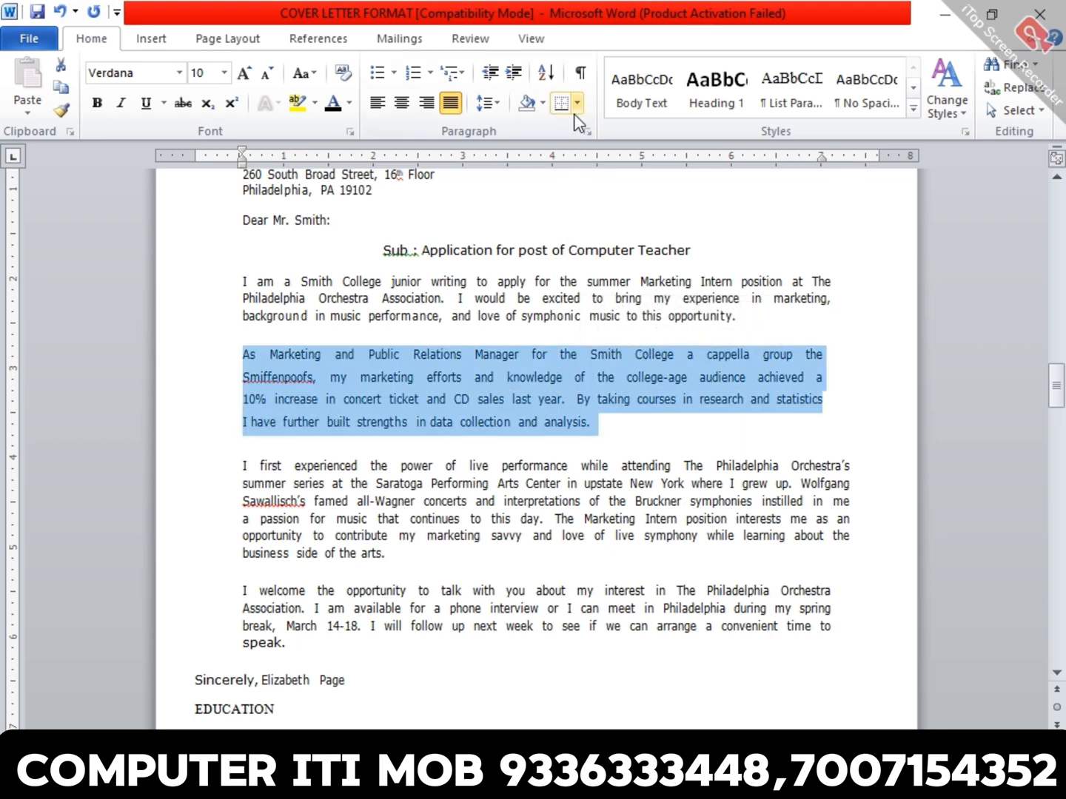
{"action": "left_click", "coordinate": [586, 132]}
{"action": "left_click", "coordinate": [603, 436]}
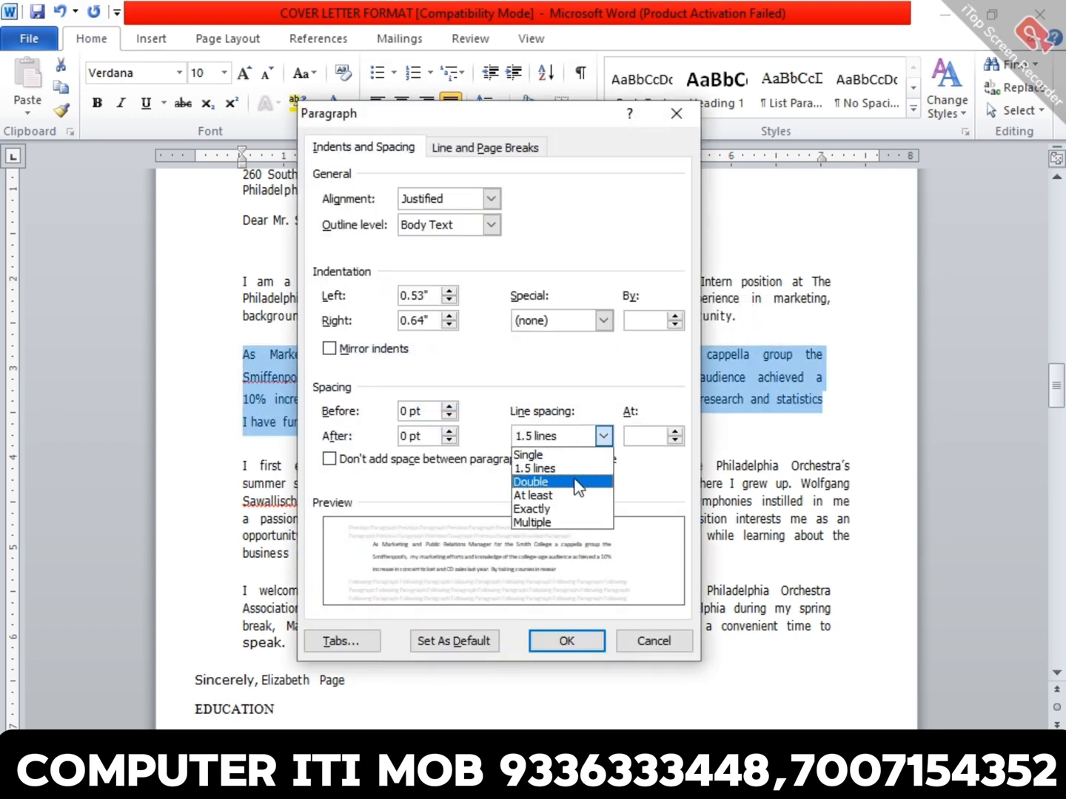
{"action": "left_click", "coordinate": [576, 483]}
{"action": "left_click", "coordinate": [587, 640]}
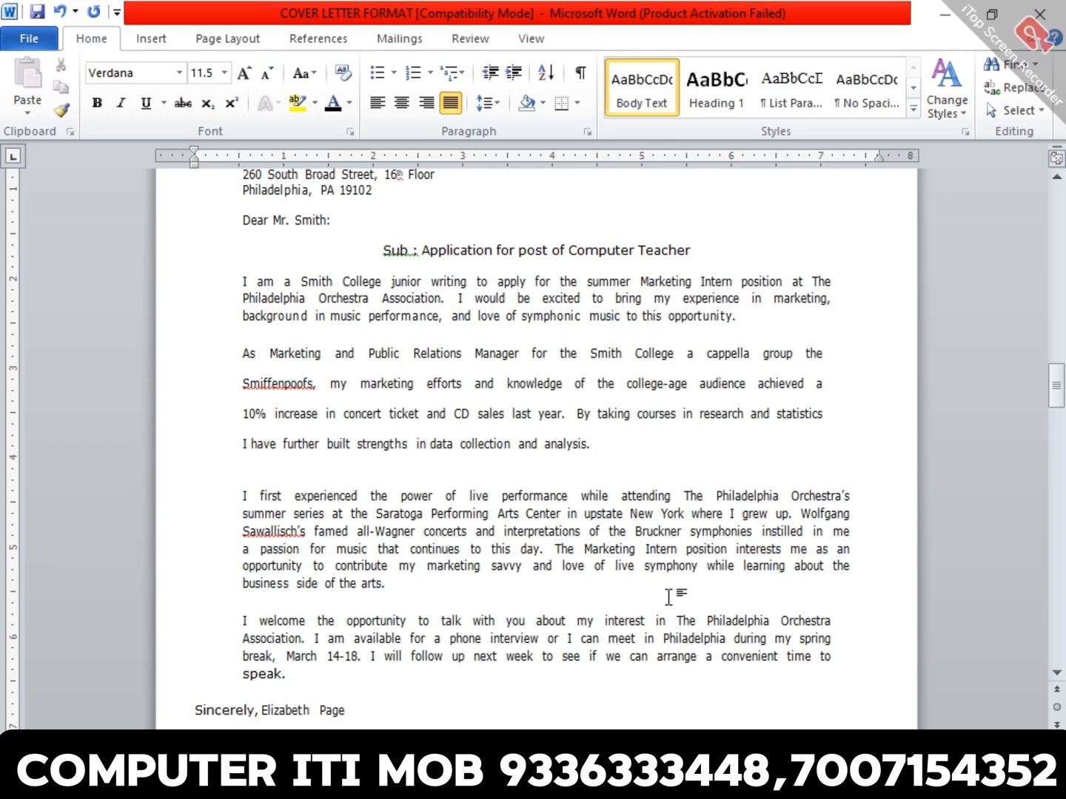
- Undo the line spacing changes made to the body paragraphs and clear the selection
{"action": "key", "text": "ctrl+z"}
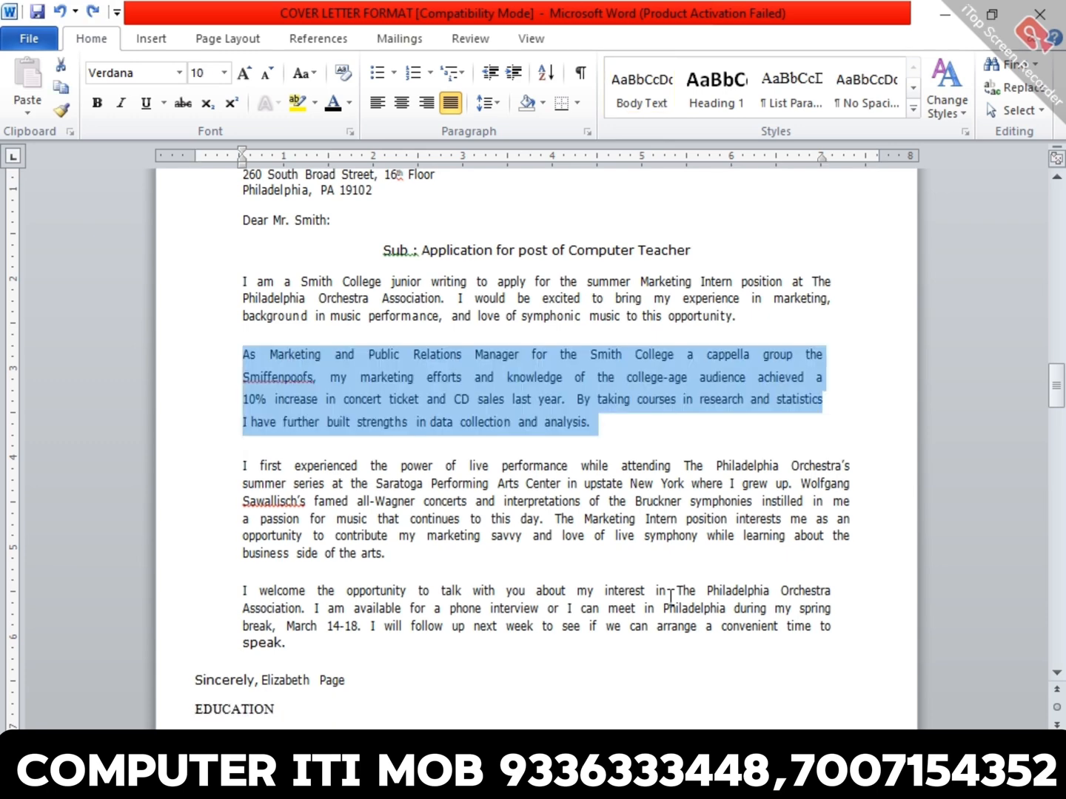
{"action": "key", "text": "ctrl+z"}
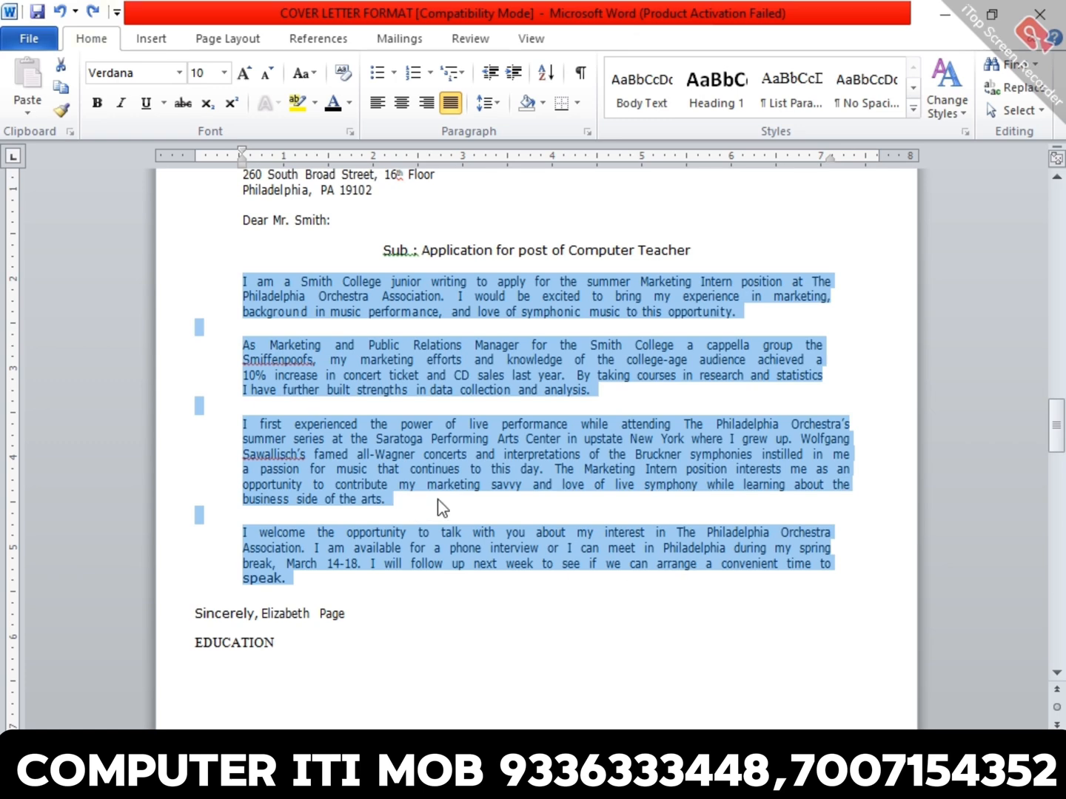
{"action": "left_click", "coordinate": [563, 573]}
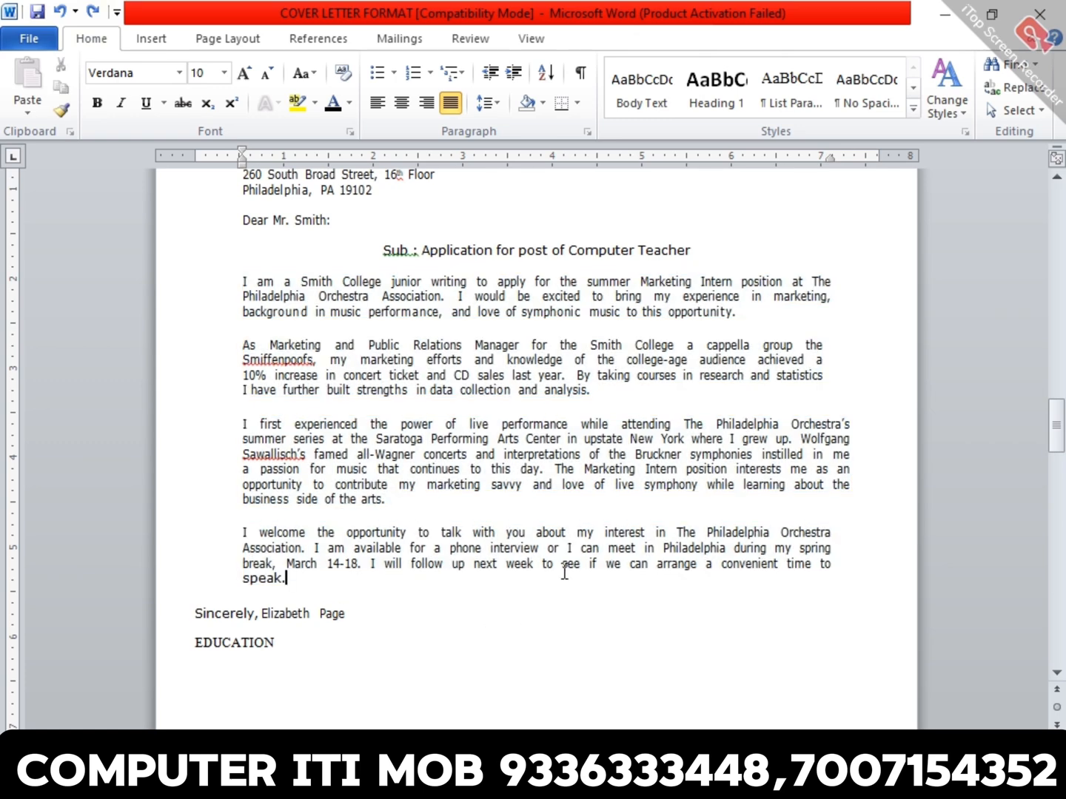
- Set the font of the "Sub : Application for post of Computer Teacher" line to Bahnschrift SemiCondensed
{"action": "scroll", "coordinate": [564, 572], "scroll_direction": "up", "scroll_amount": 3}
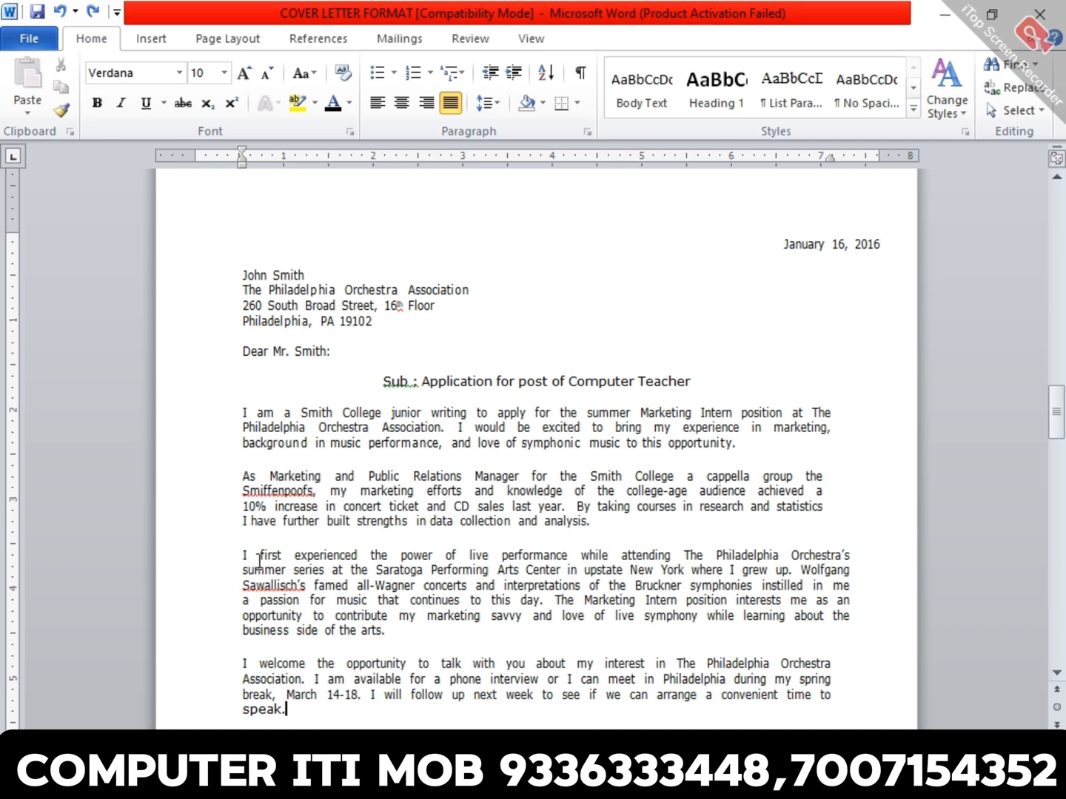
{"action": "left_click", "coordinate": [511, 381]}
{"action": "double_click", "coordinate": [512, 382]}
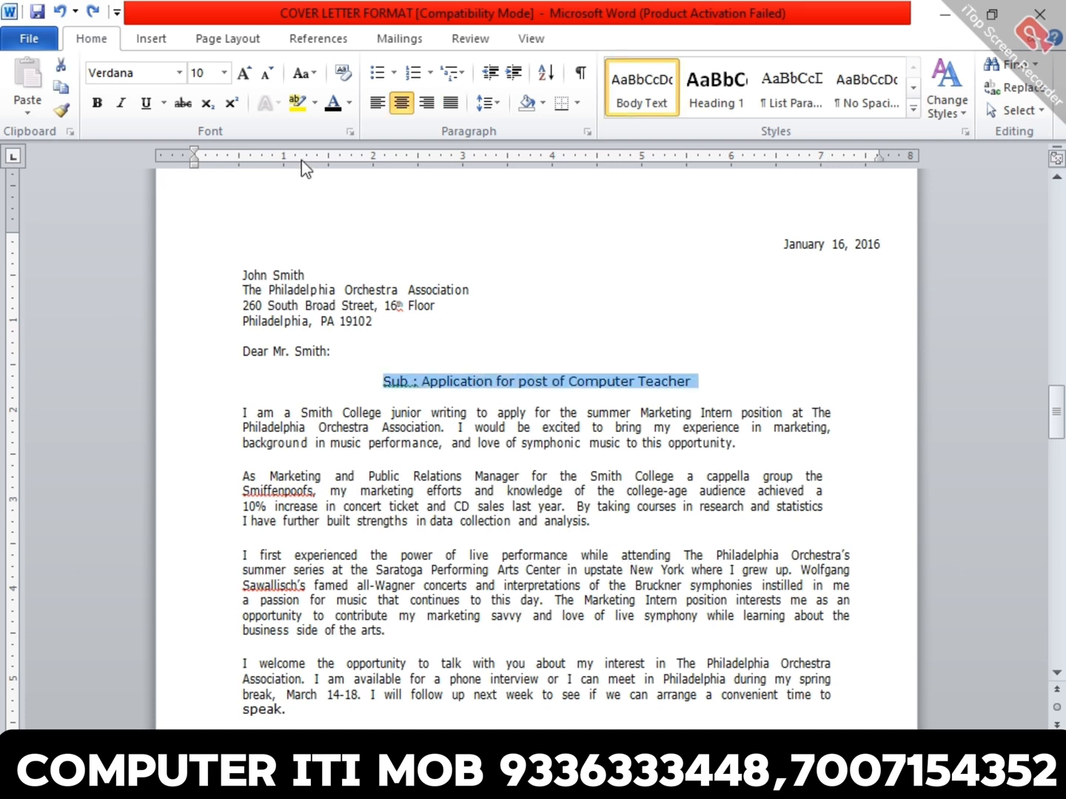
{"action": "left_click", "coordinate": [179, 72]}
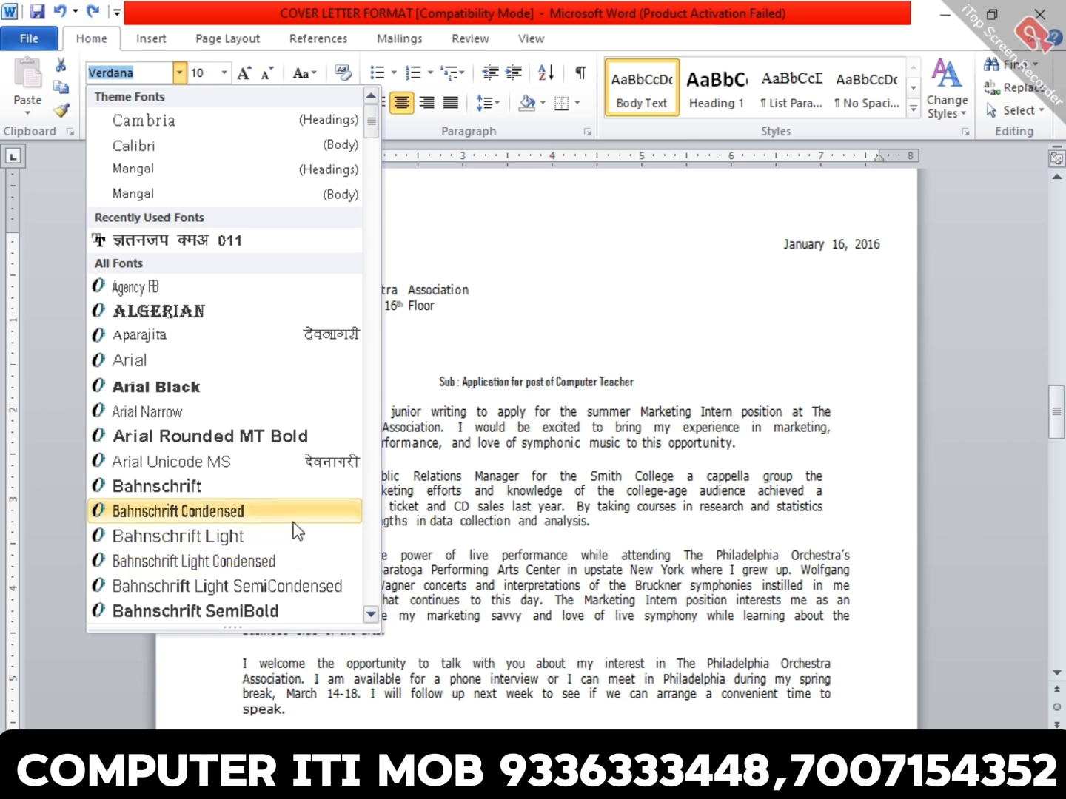
{"action": "scroll", "coordinate": [296, 552], "scroll_direction": "down", "scroll_amount": 3}
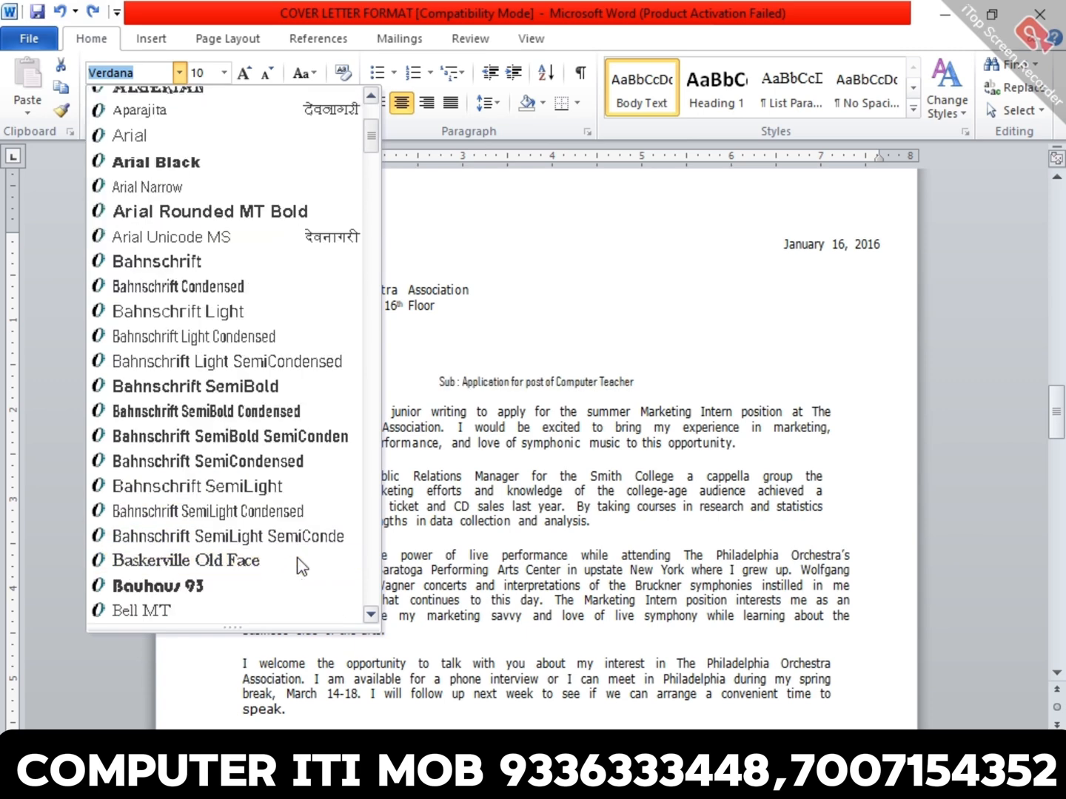
{"action": "left_click", "coordinate": [311, 461]}
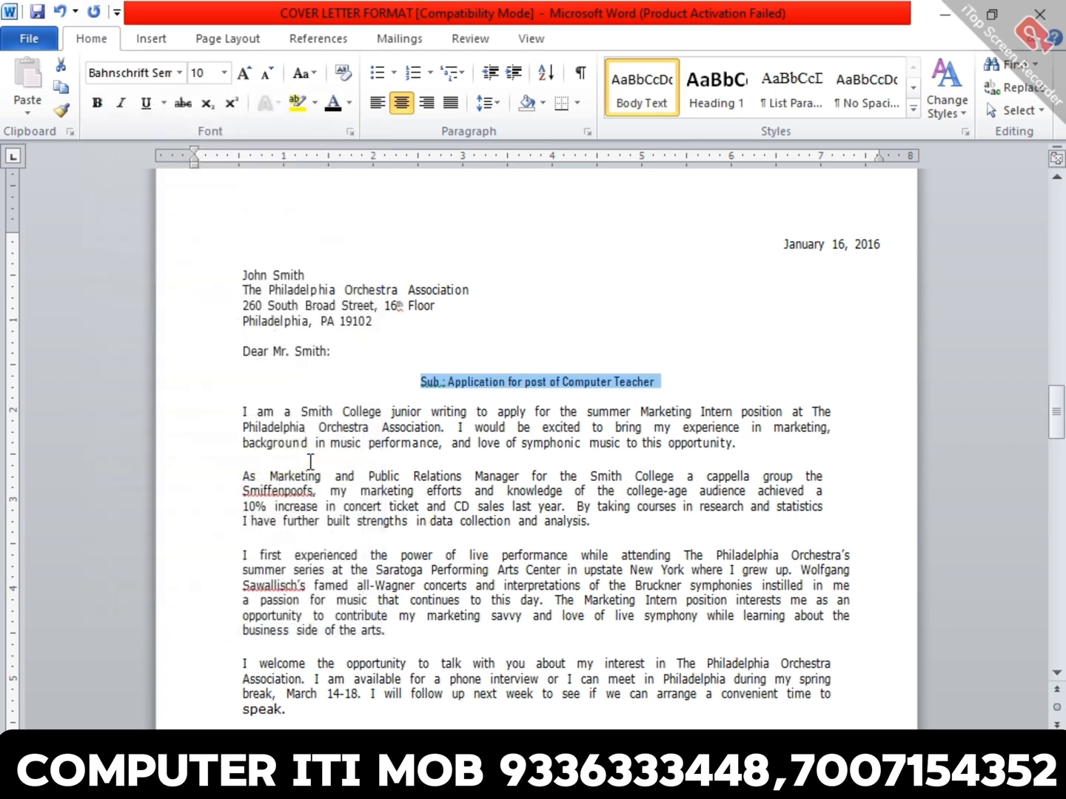
- Set the subject line's font size to 20 and its font color to the dark blue theme color
{"action": "left_click", "coordinate": [224, 73]}
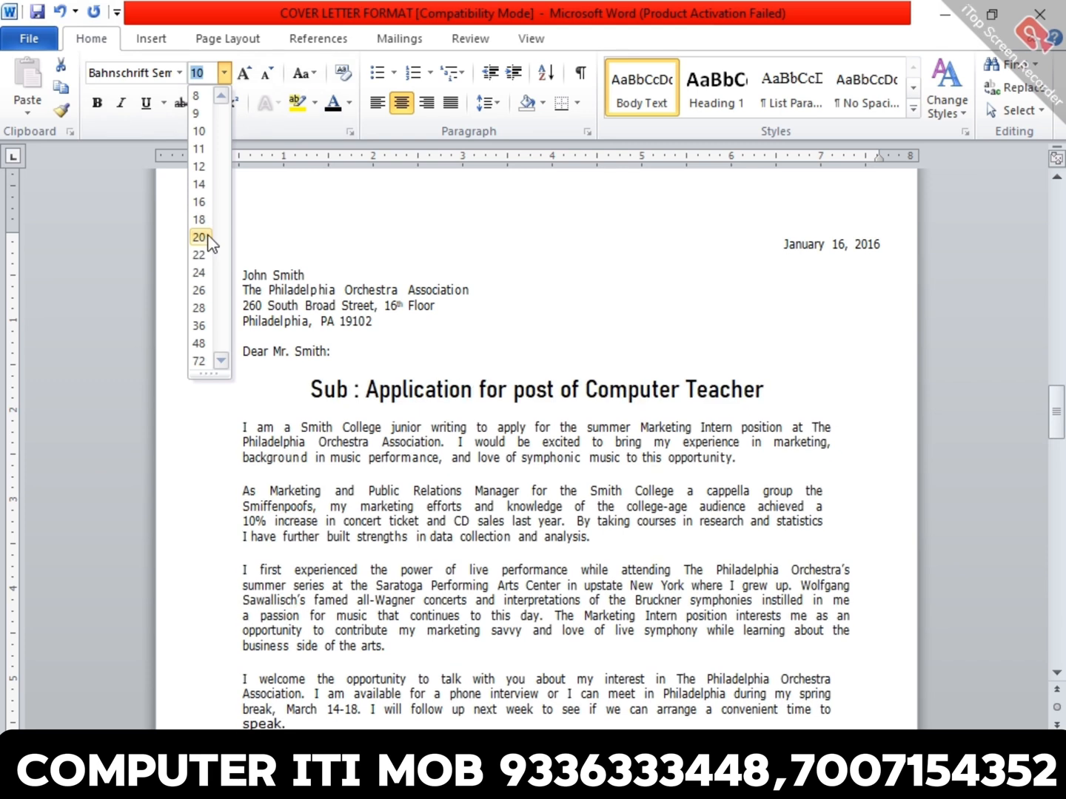
{"action": "left_click", "coordinate": [199, 237]}
{"action": "left_click", "coordinate": [348, 103]}
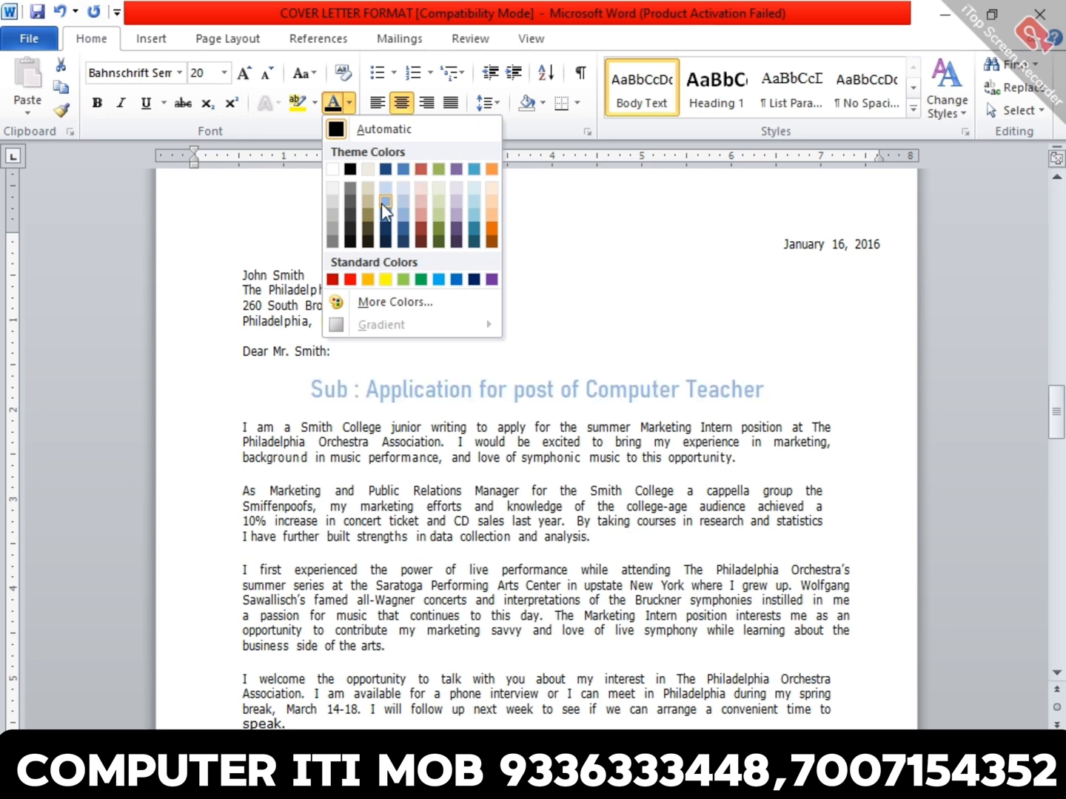
{"action": "left_click", "coordinate": [386, 169]}
{"action": "left_click", "coordinate": [447, 392]}
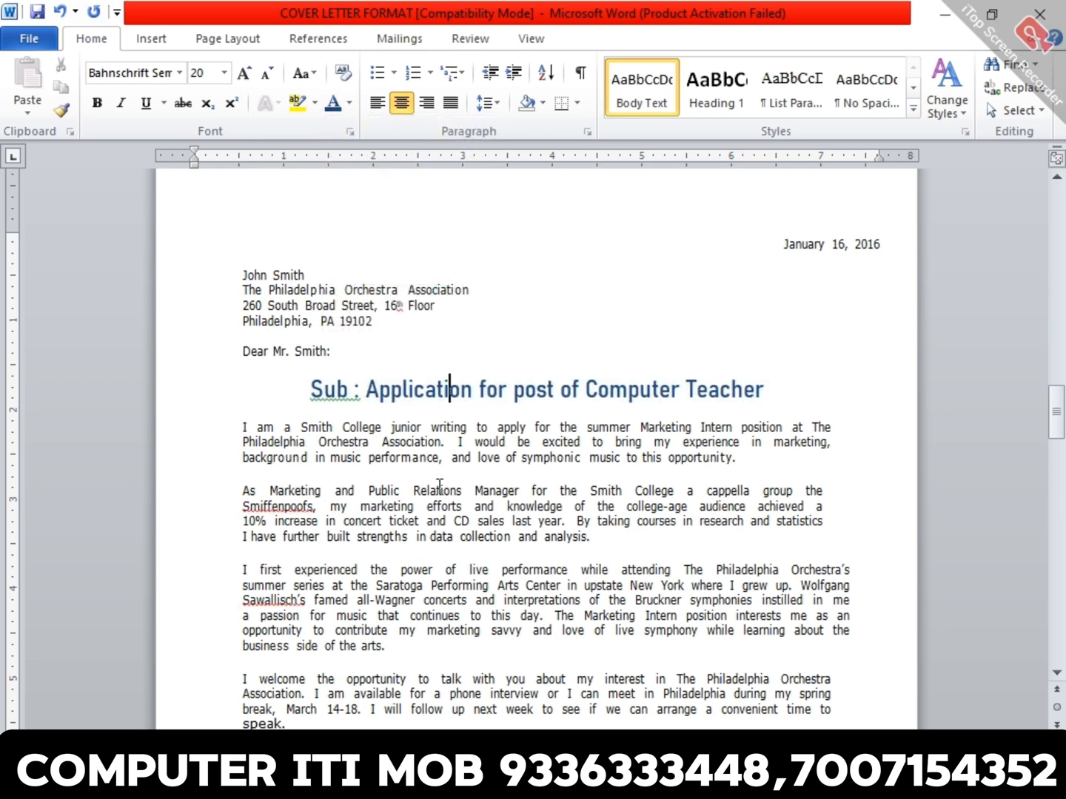
- Change the font color of the second body paragraph, "As Marketing and Public Relations Manager", to the red theme color
{"action": "triple_click", "coordinate": [417, 505]}
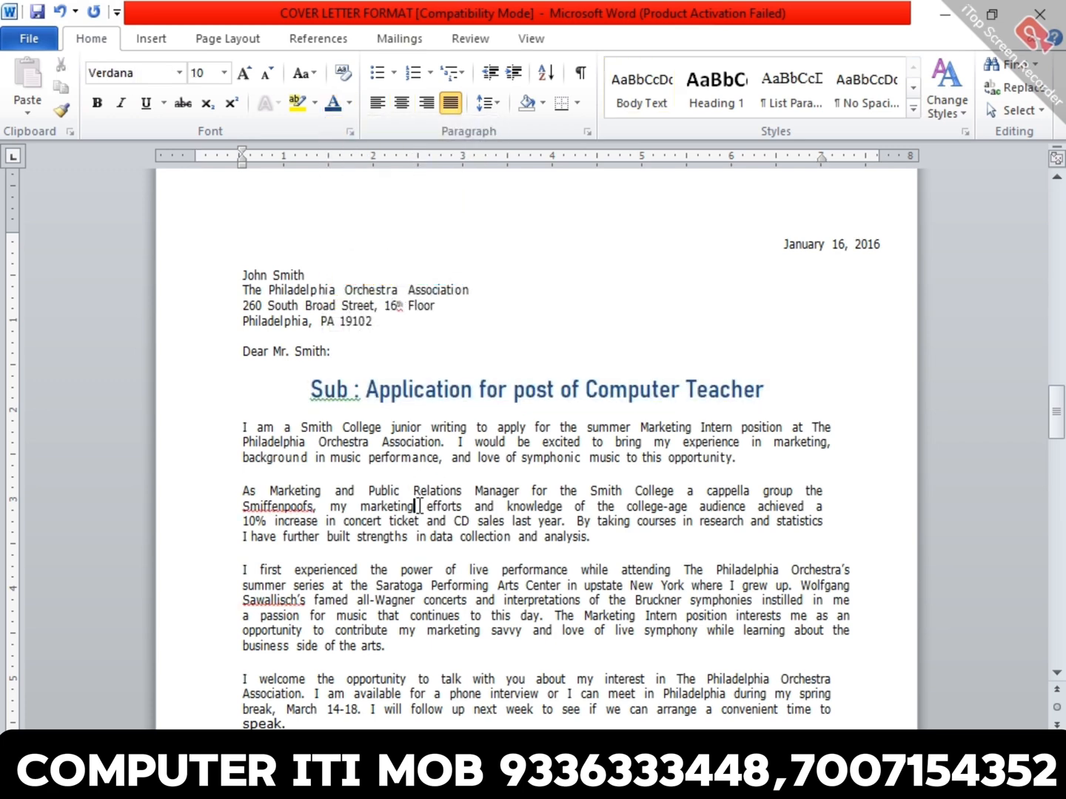
{"action": "left_click", "coordinate": [349, 103]}
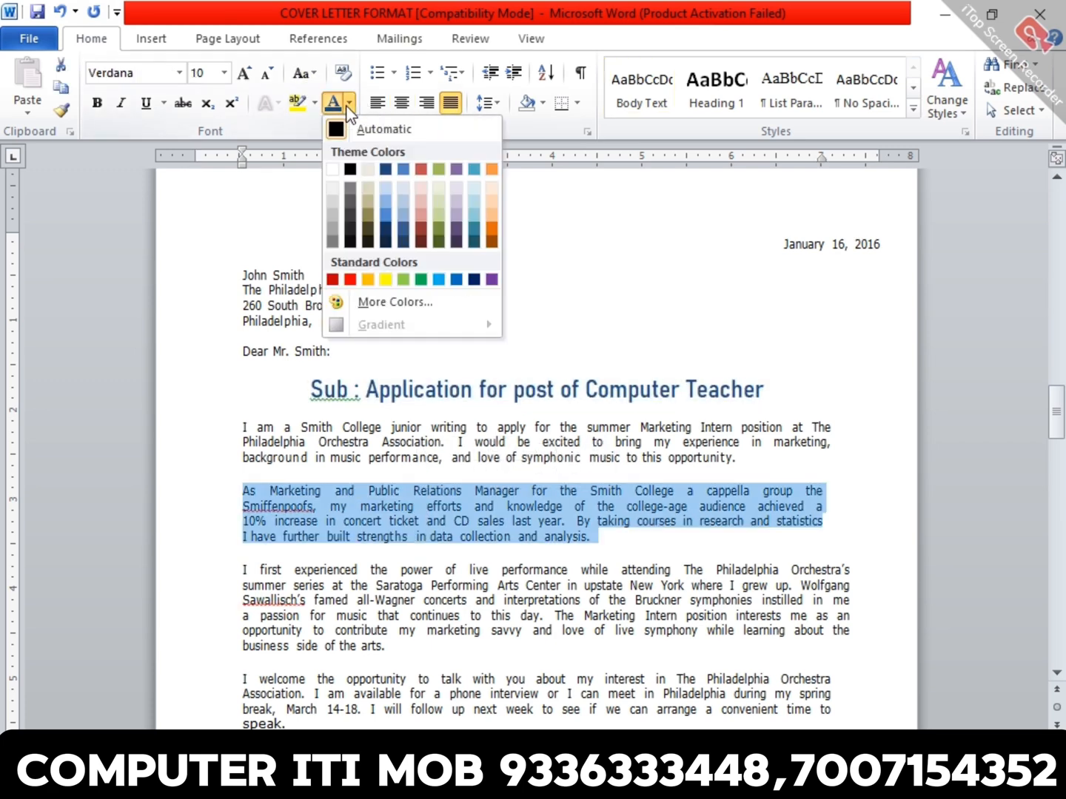
{"action": "left_click", "coordinate": [420, 170]}
- Change the font color of the third body paragraph, "I first experienced the power of live performance", to standard green
{"action": "triple_click", "coordinate": [447, 598]}
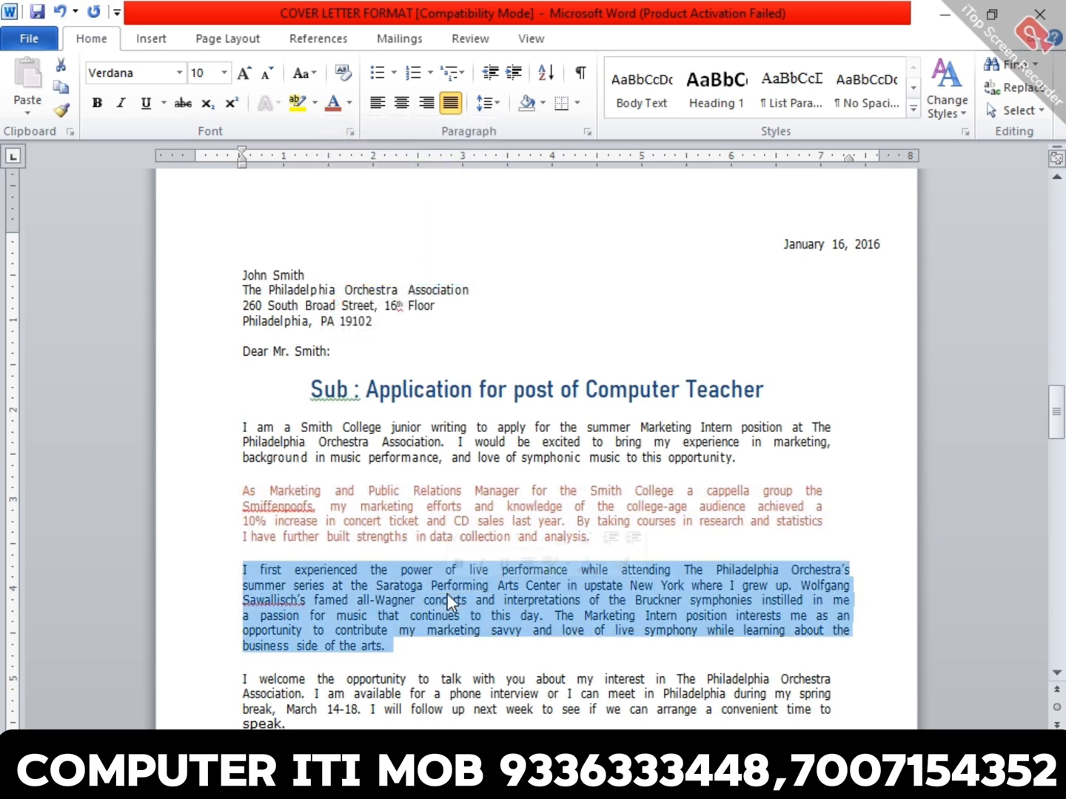
{"action": "left_click", "coordinate": [349, 103]}
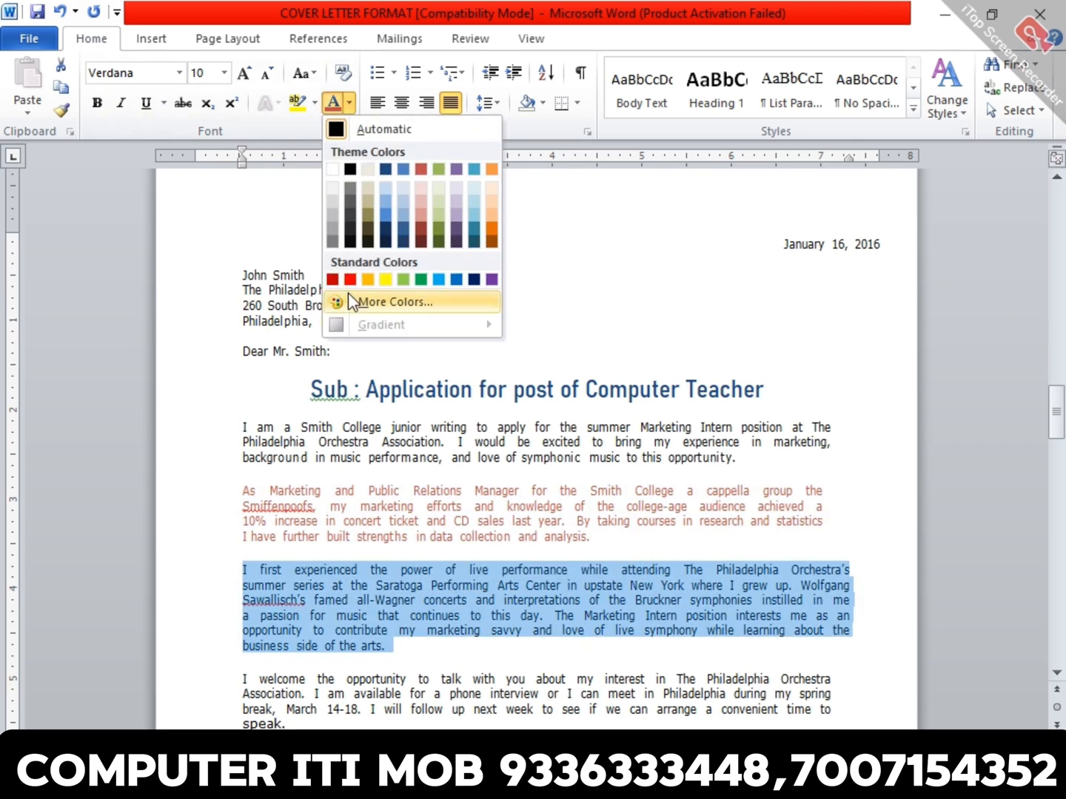
{"action": "left_click", "coordinate": [421, 280]}
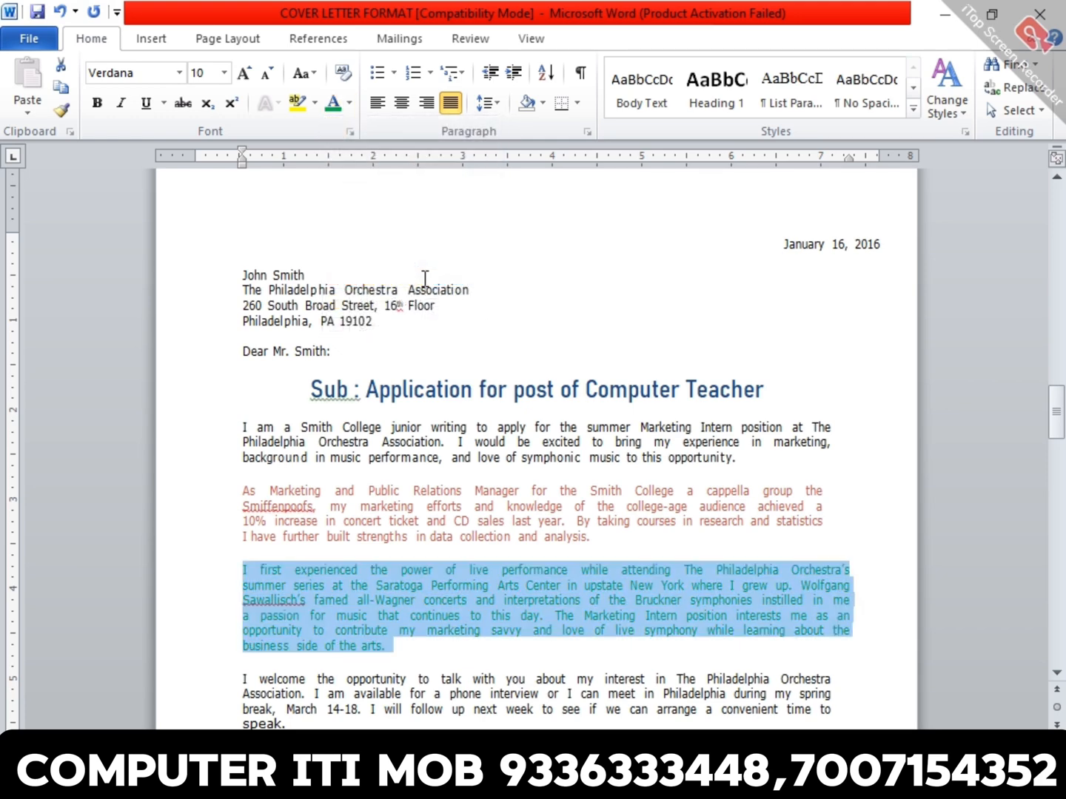
- Examine the Font dialog settings for the third body paragraph without changing them, and open its Paragraph settings dialog
{"action": "left_click", "coordinate": [350, 131]}
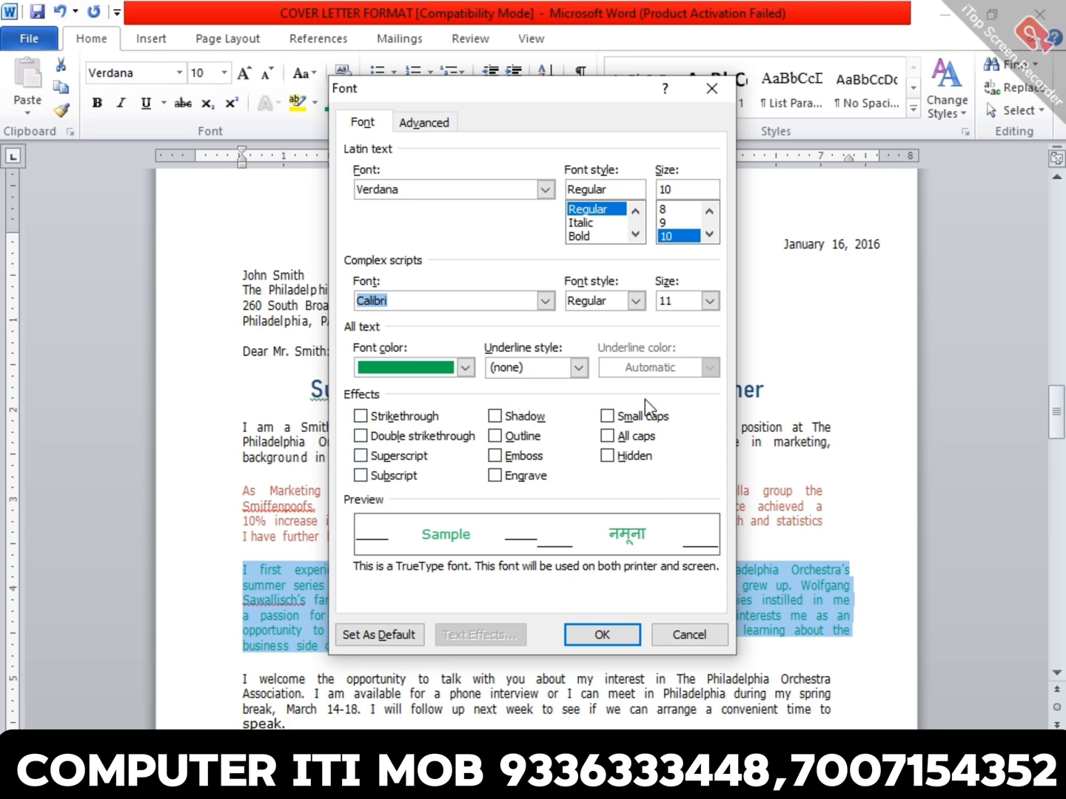
{"action": "left_click", "coordinate": [713, 630]}
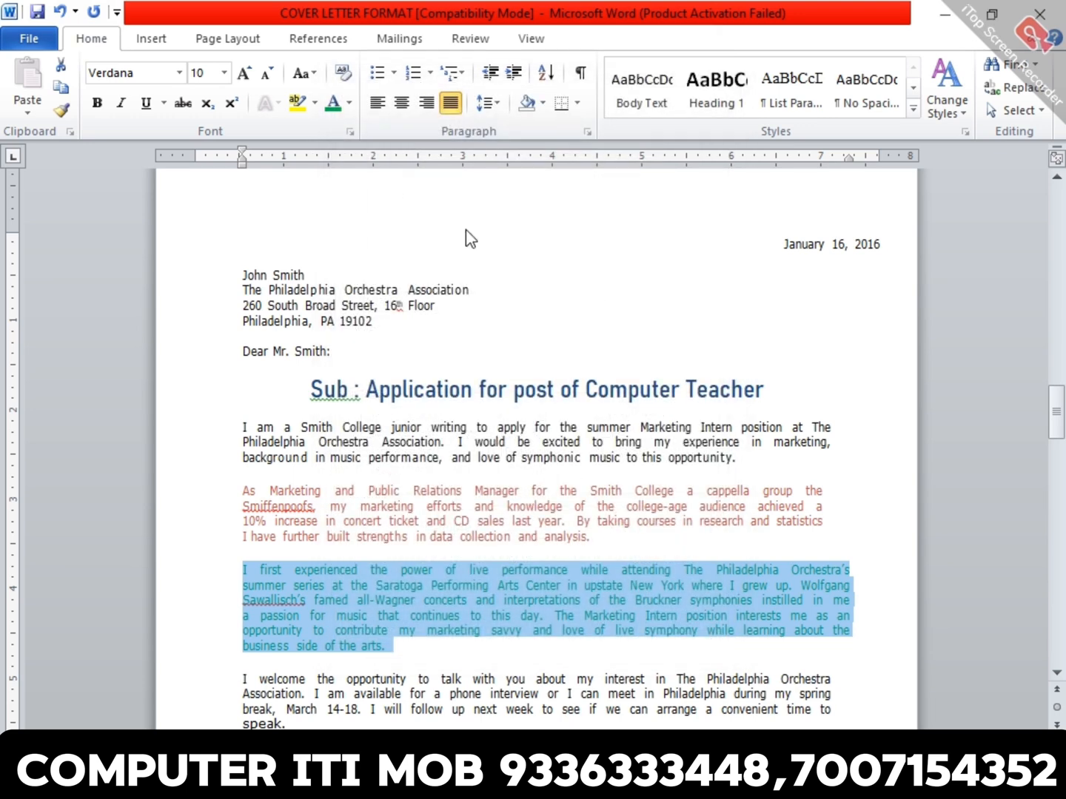
{"action": "left_click", "coordinate": [587, 132]}
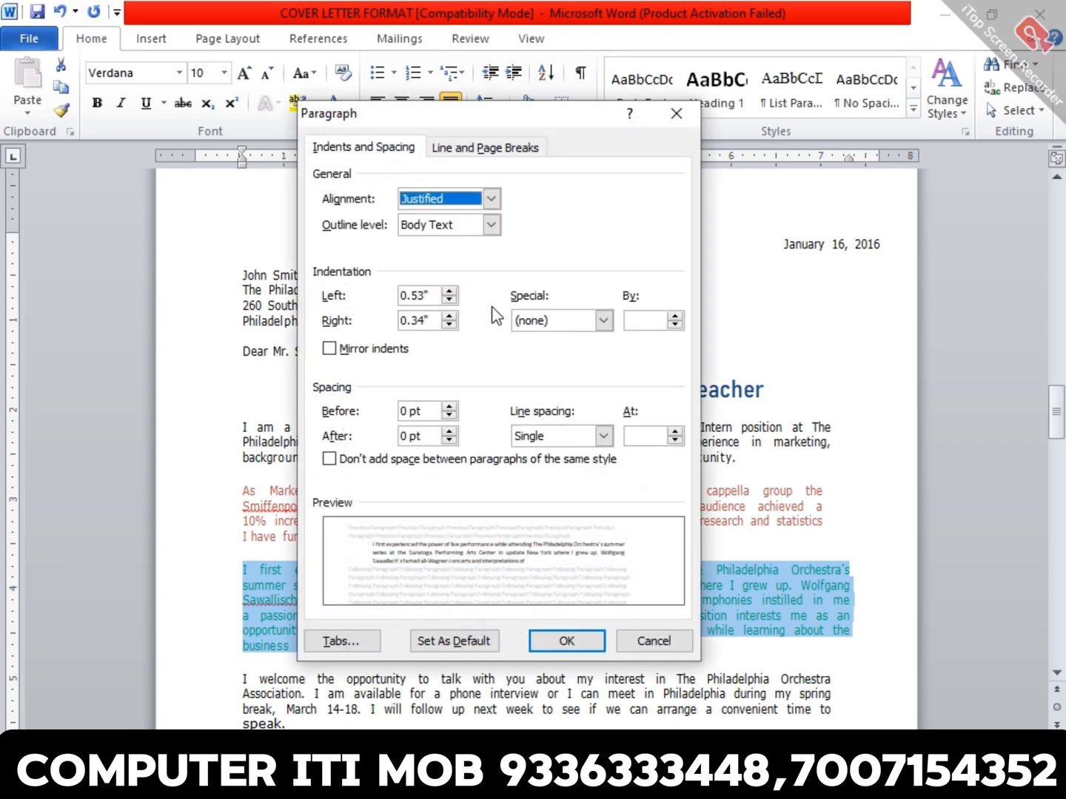